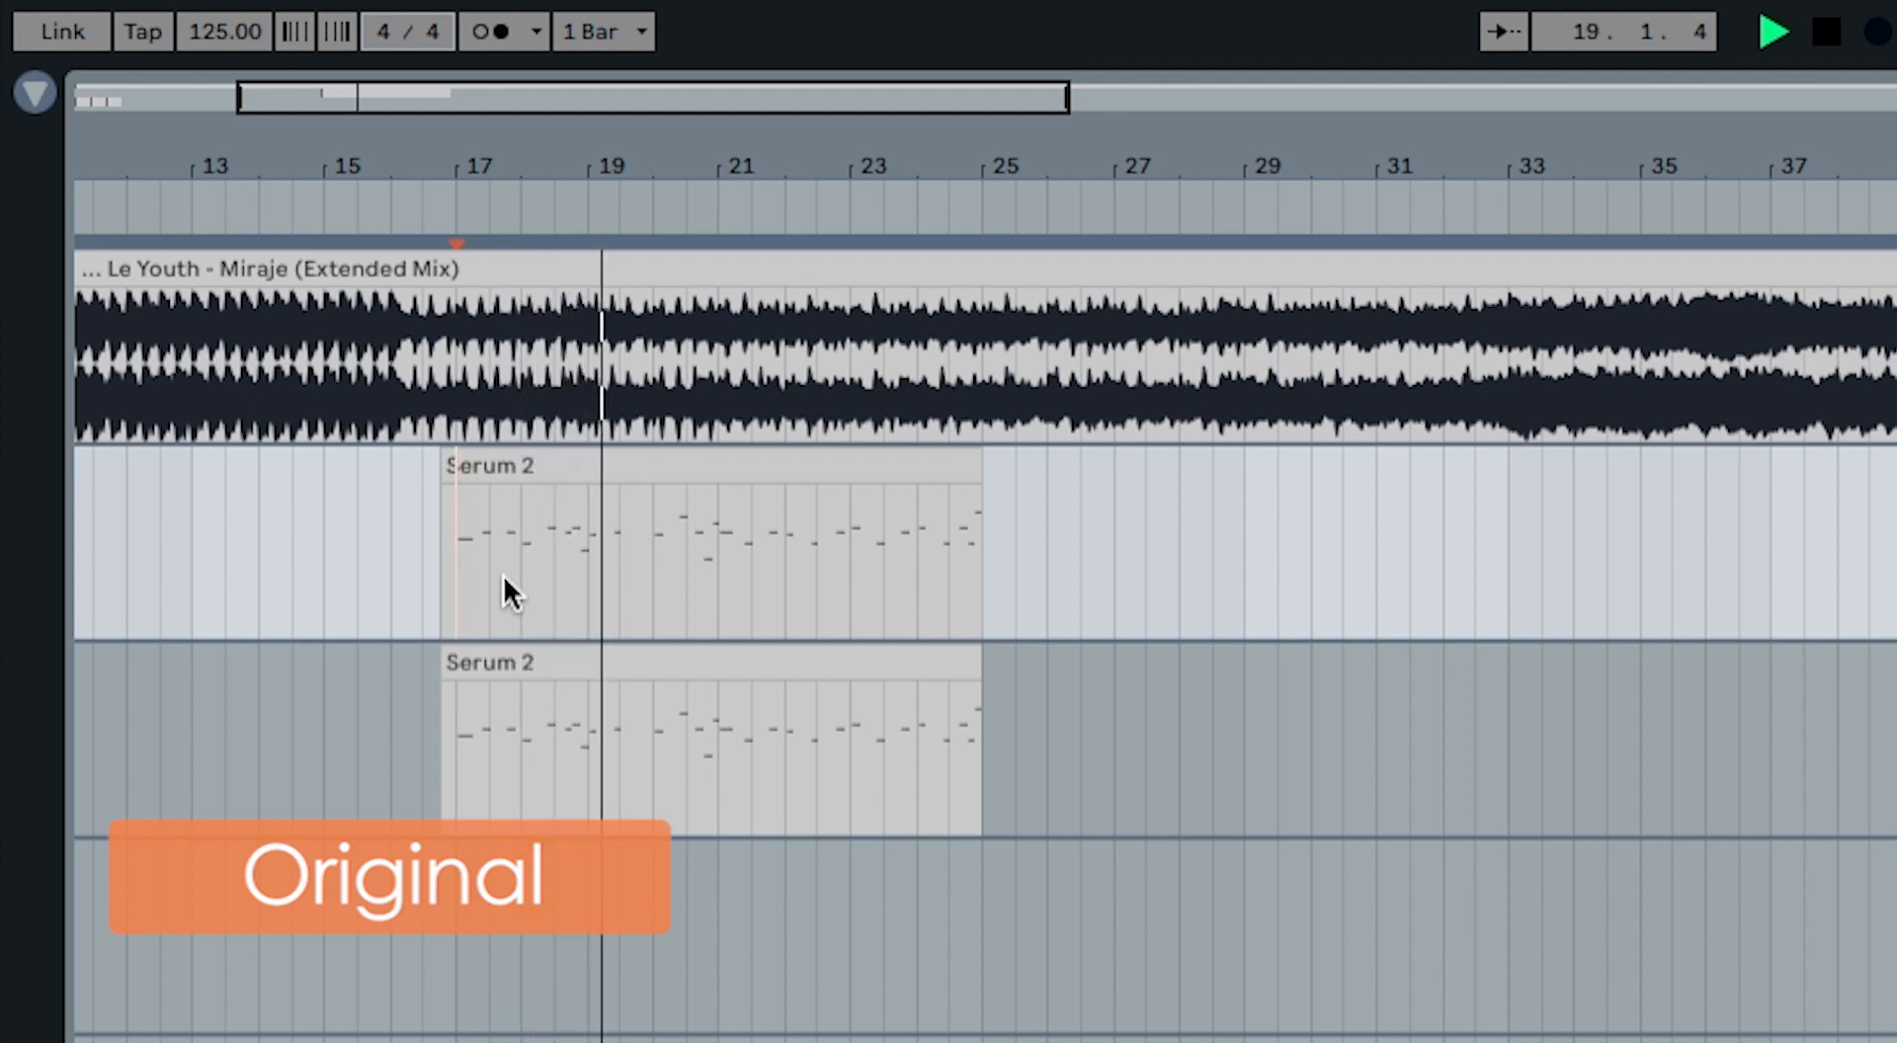
Step: Play back the original Miraje audio from bar 17 to bar 25, stop, and toggle the track's solo state
key(space)
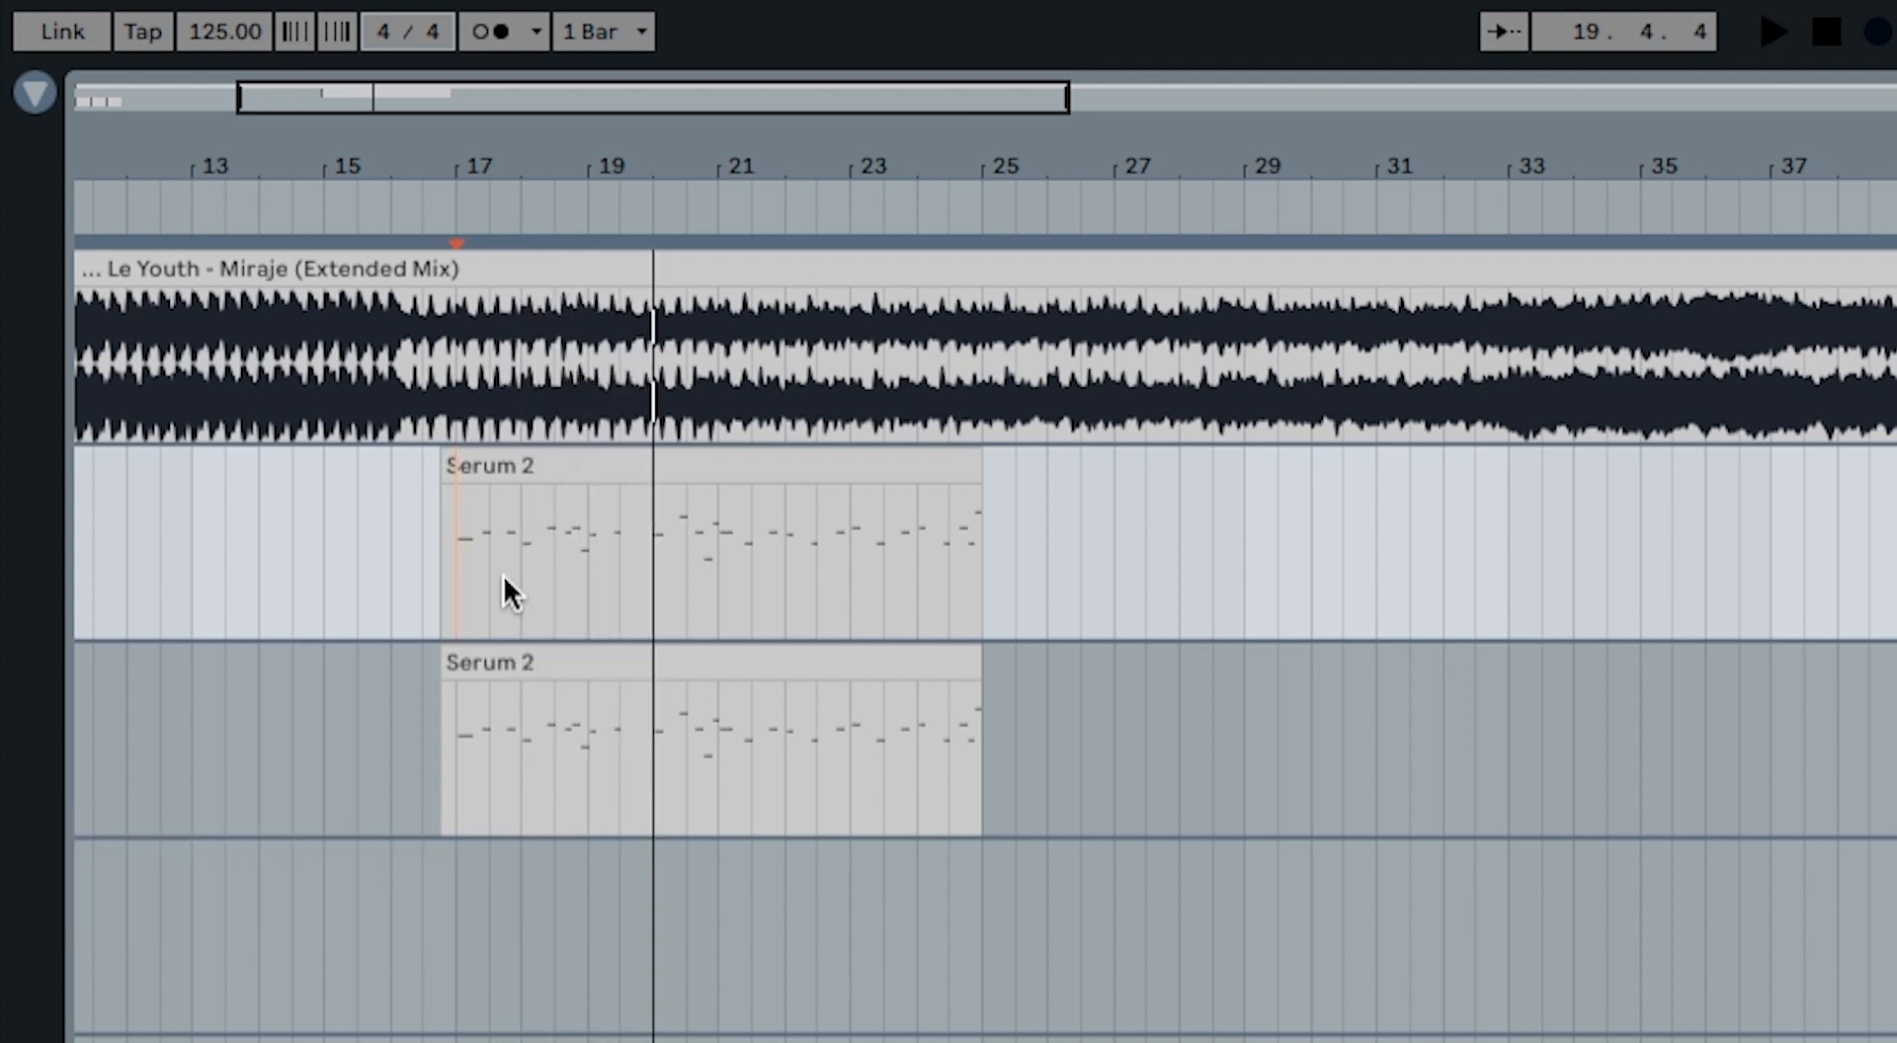
key(space)
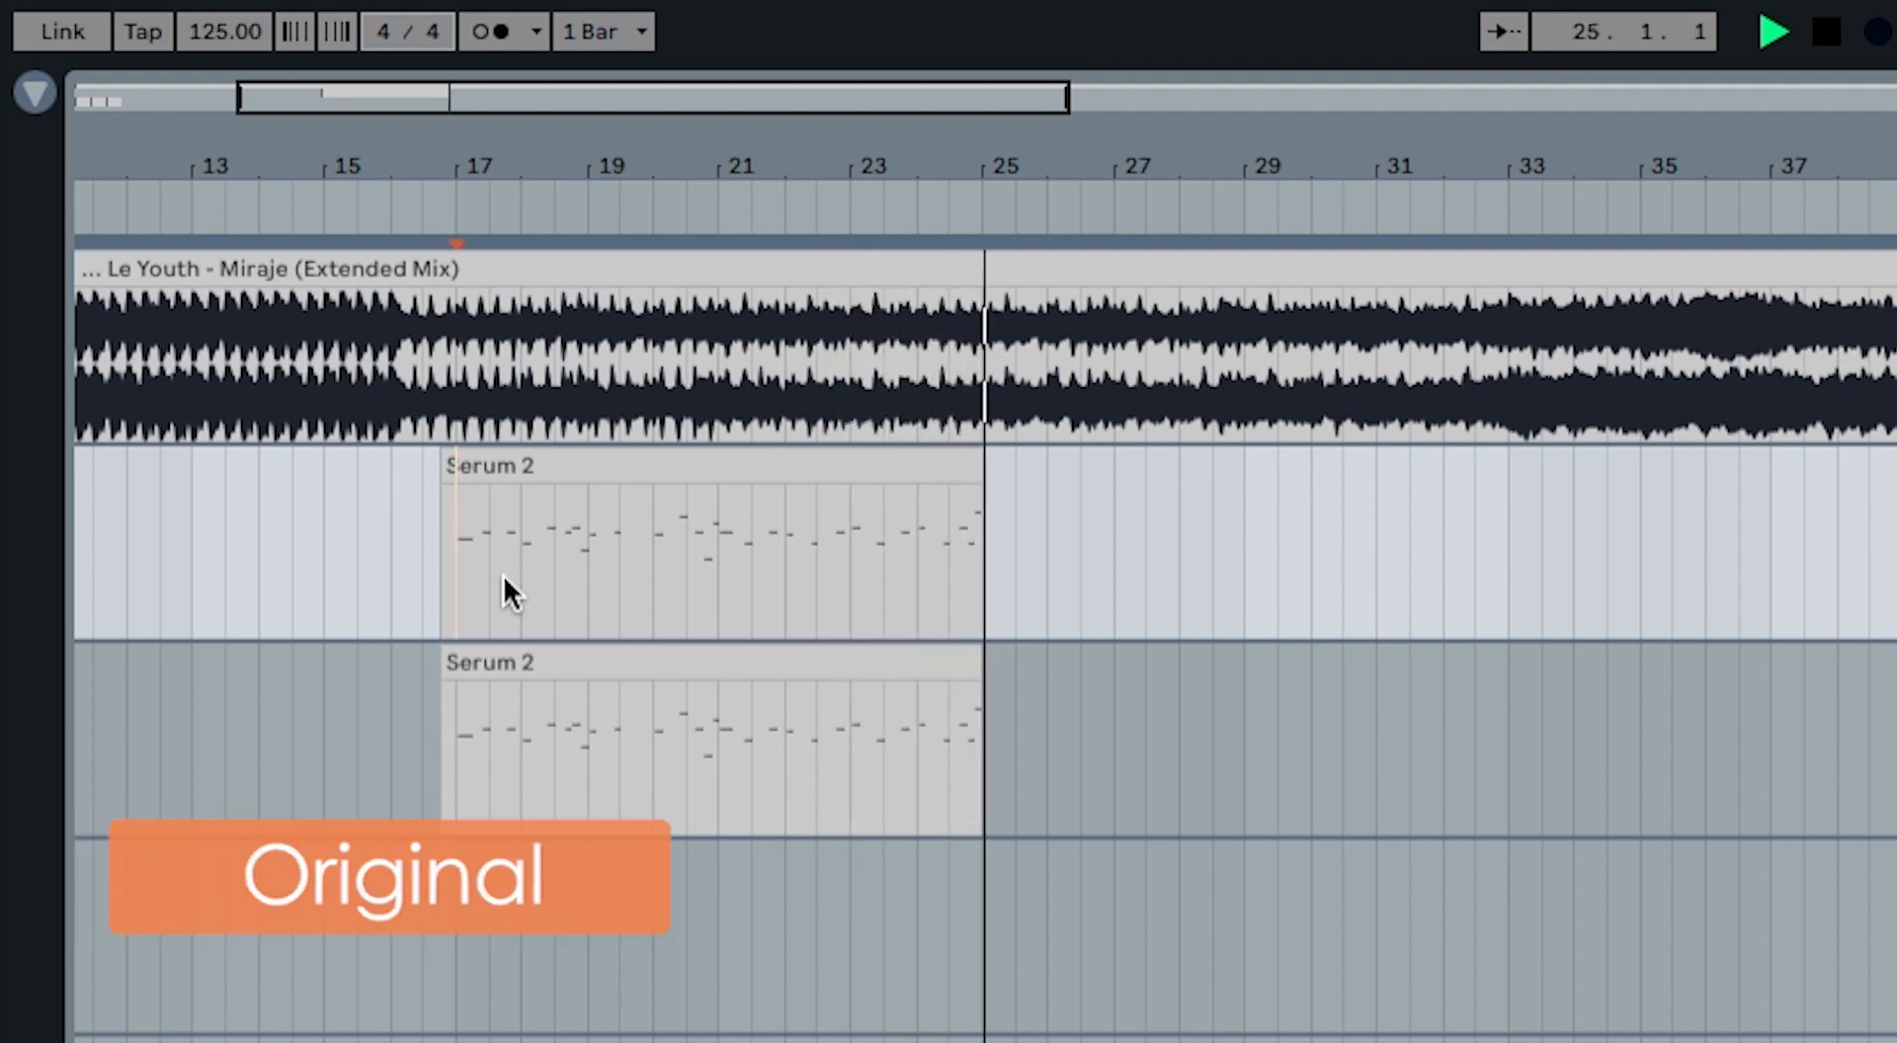
key(space)
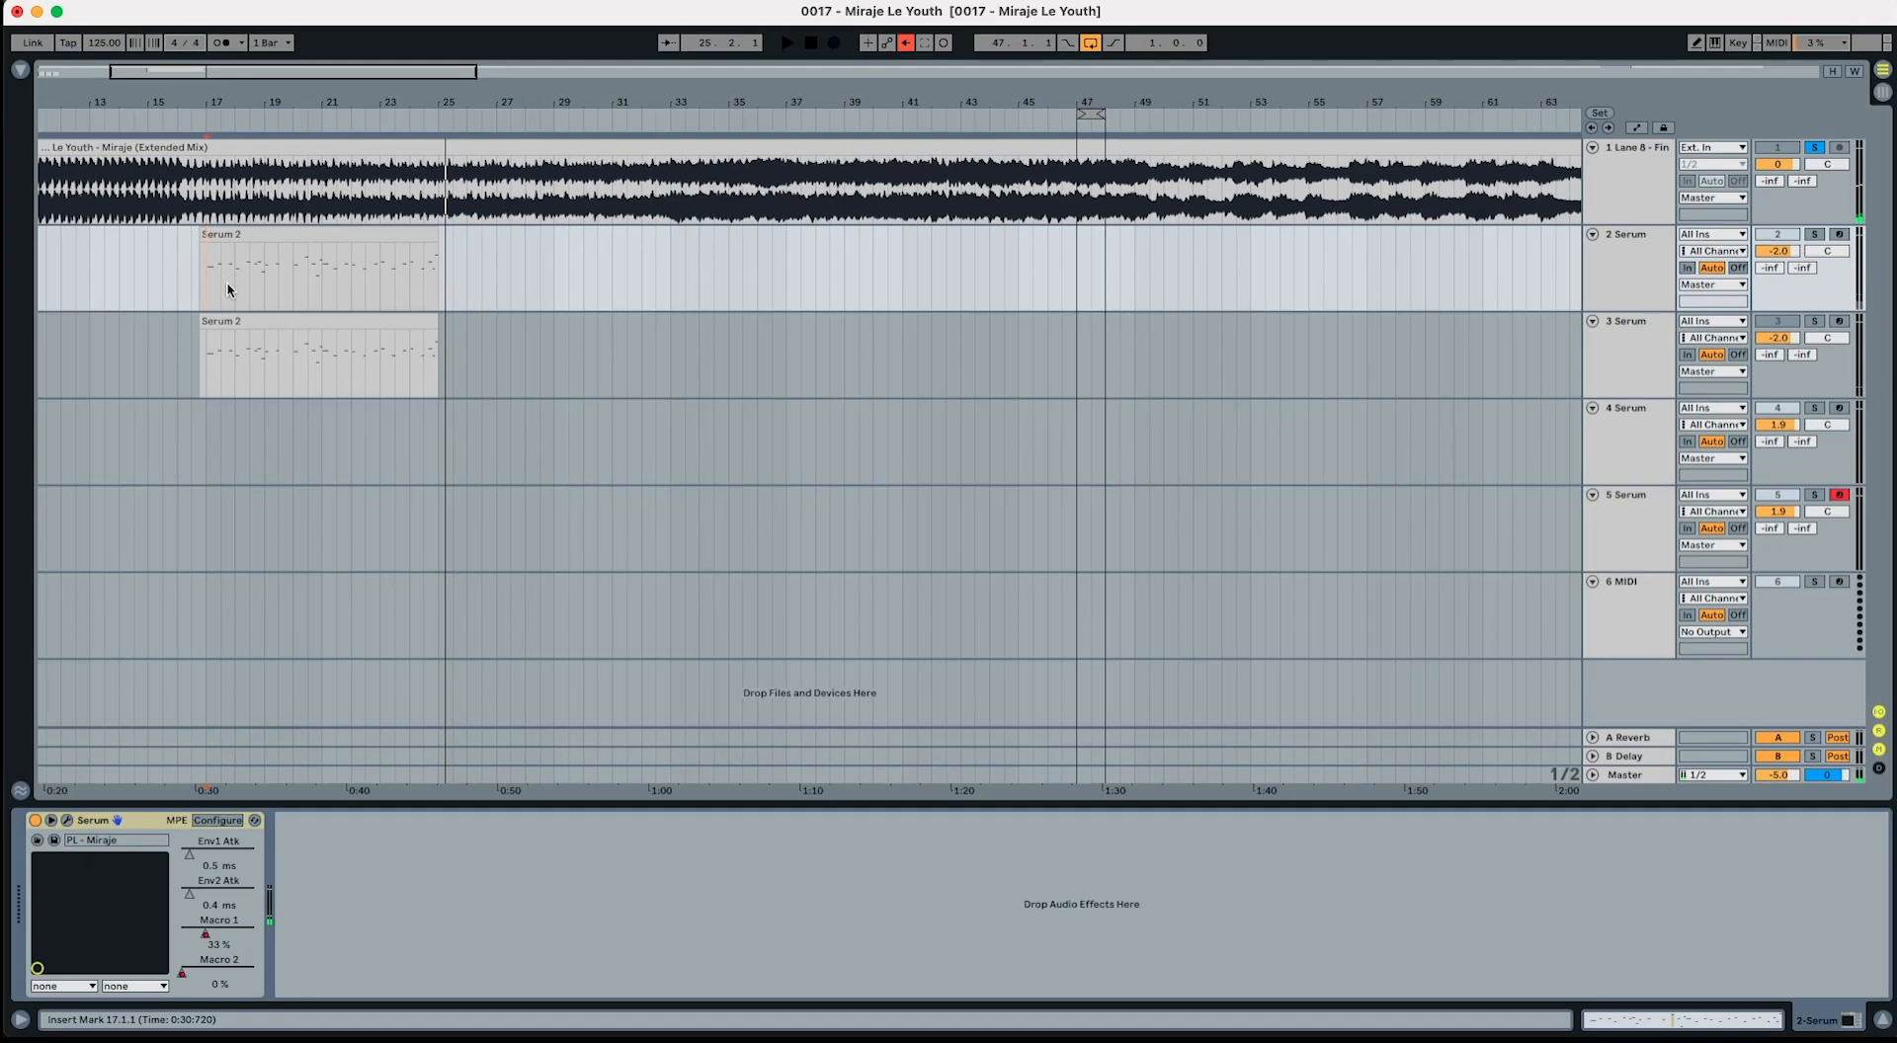
key(s)
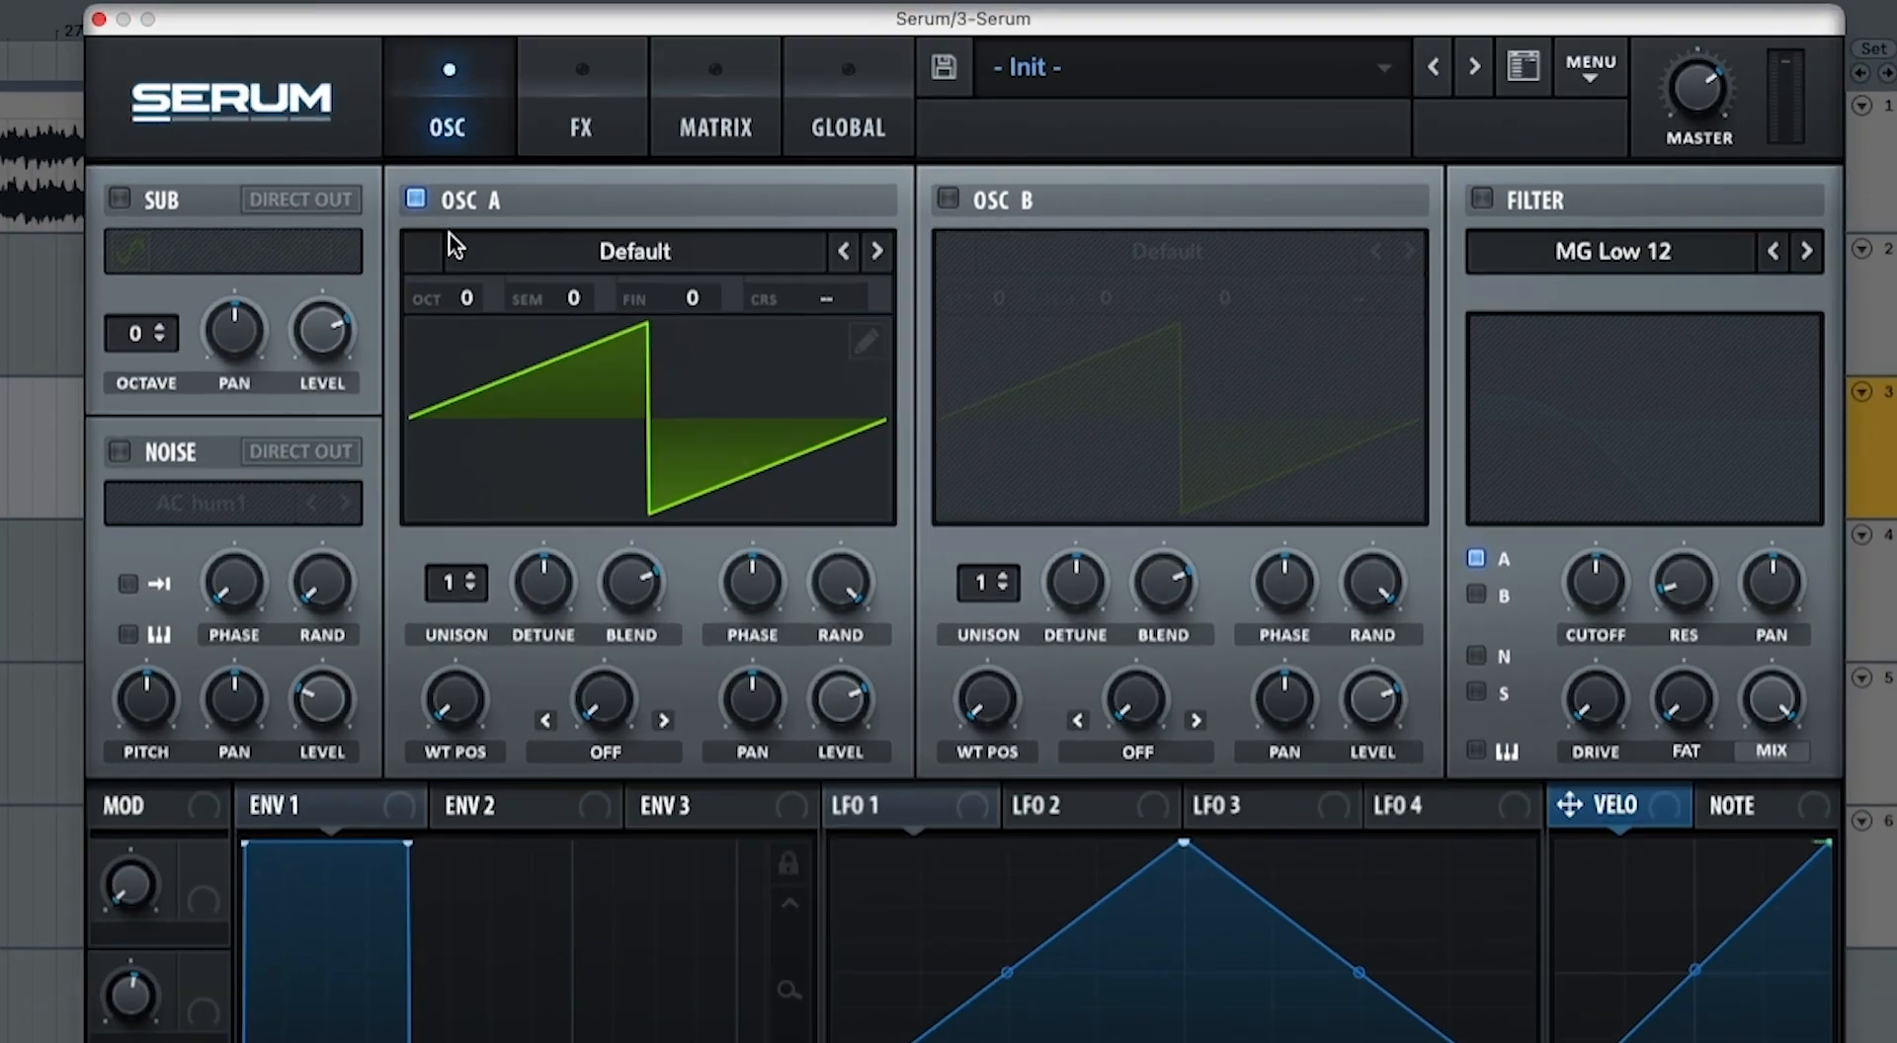
Step: Enable oscillator B and load the Basic Shapes wavetable from the Analog category into it
click(946, 198)
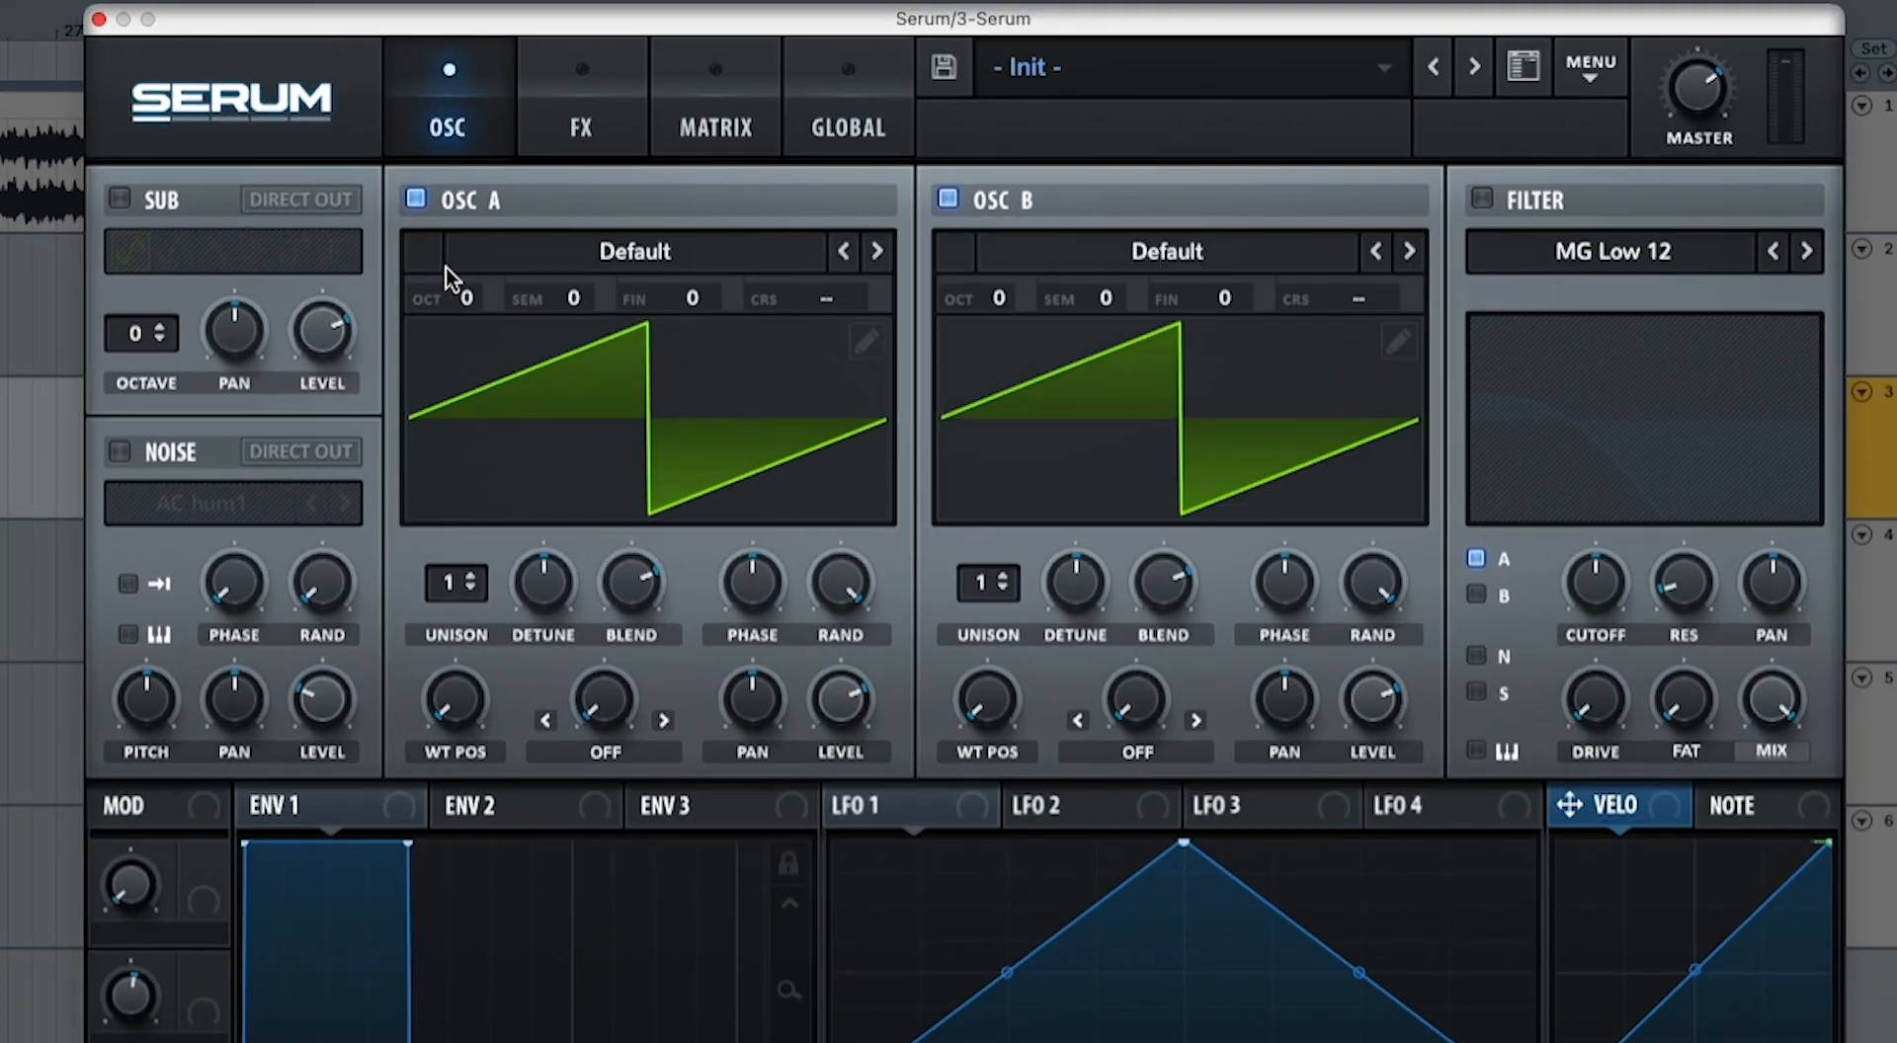
click(1118, 253)
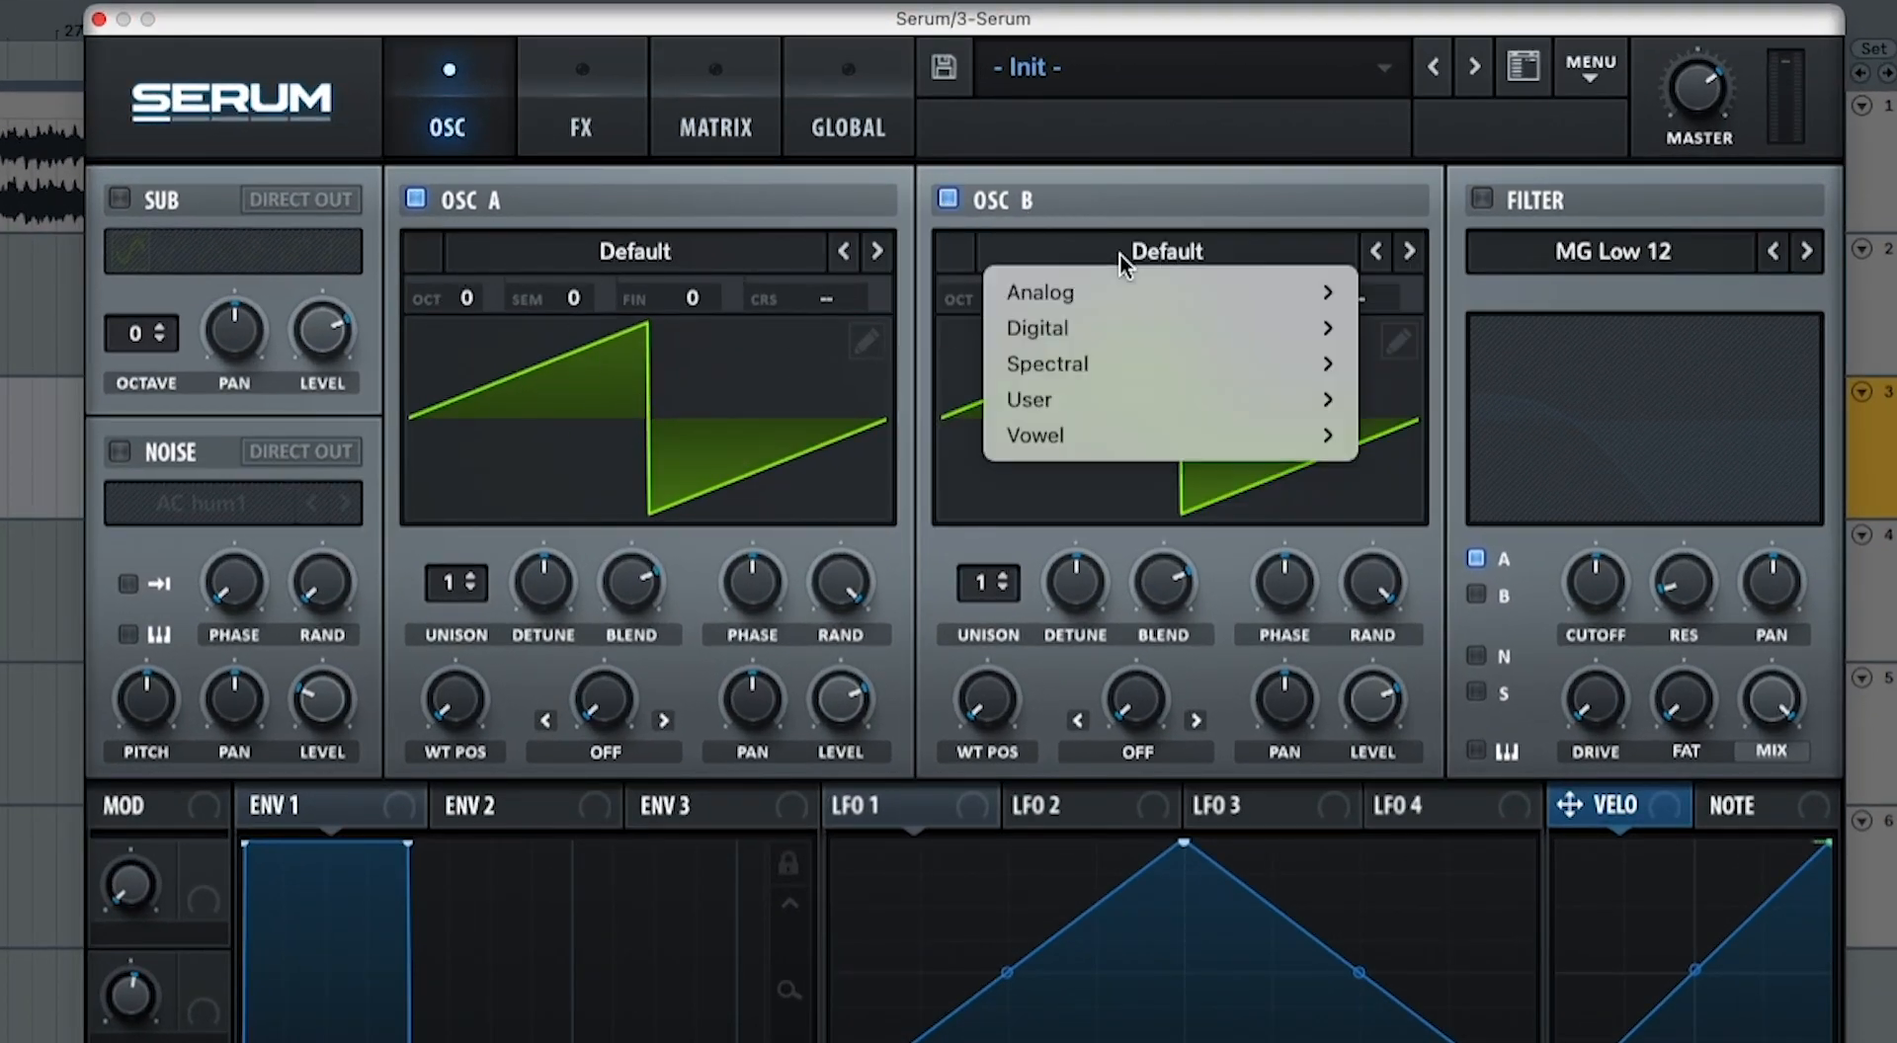
mouse_move(1105, 296)
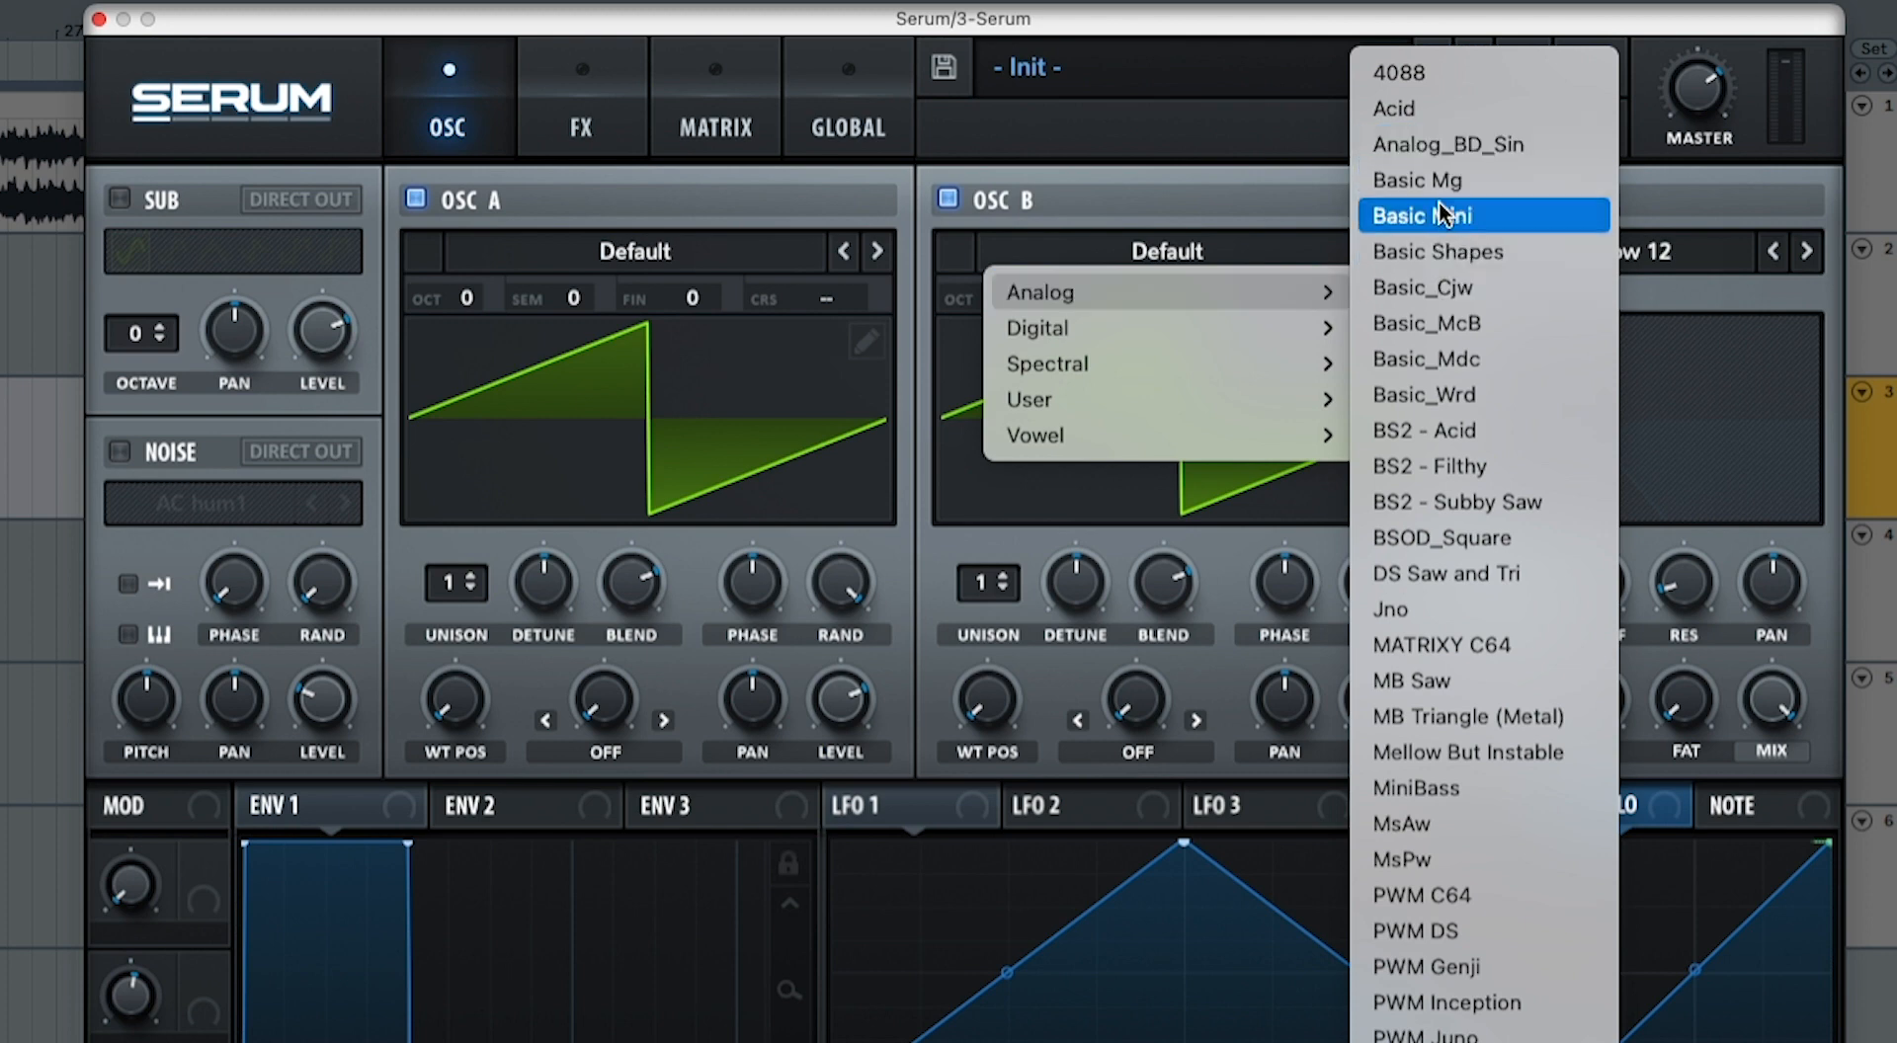
click(1445, 251)
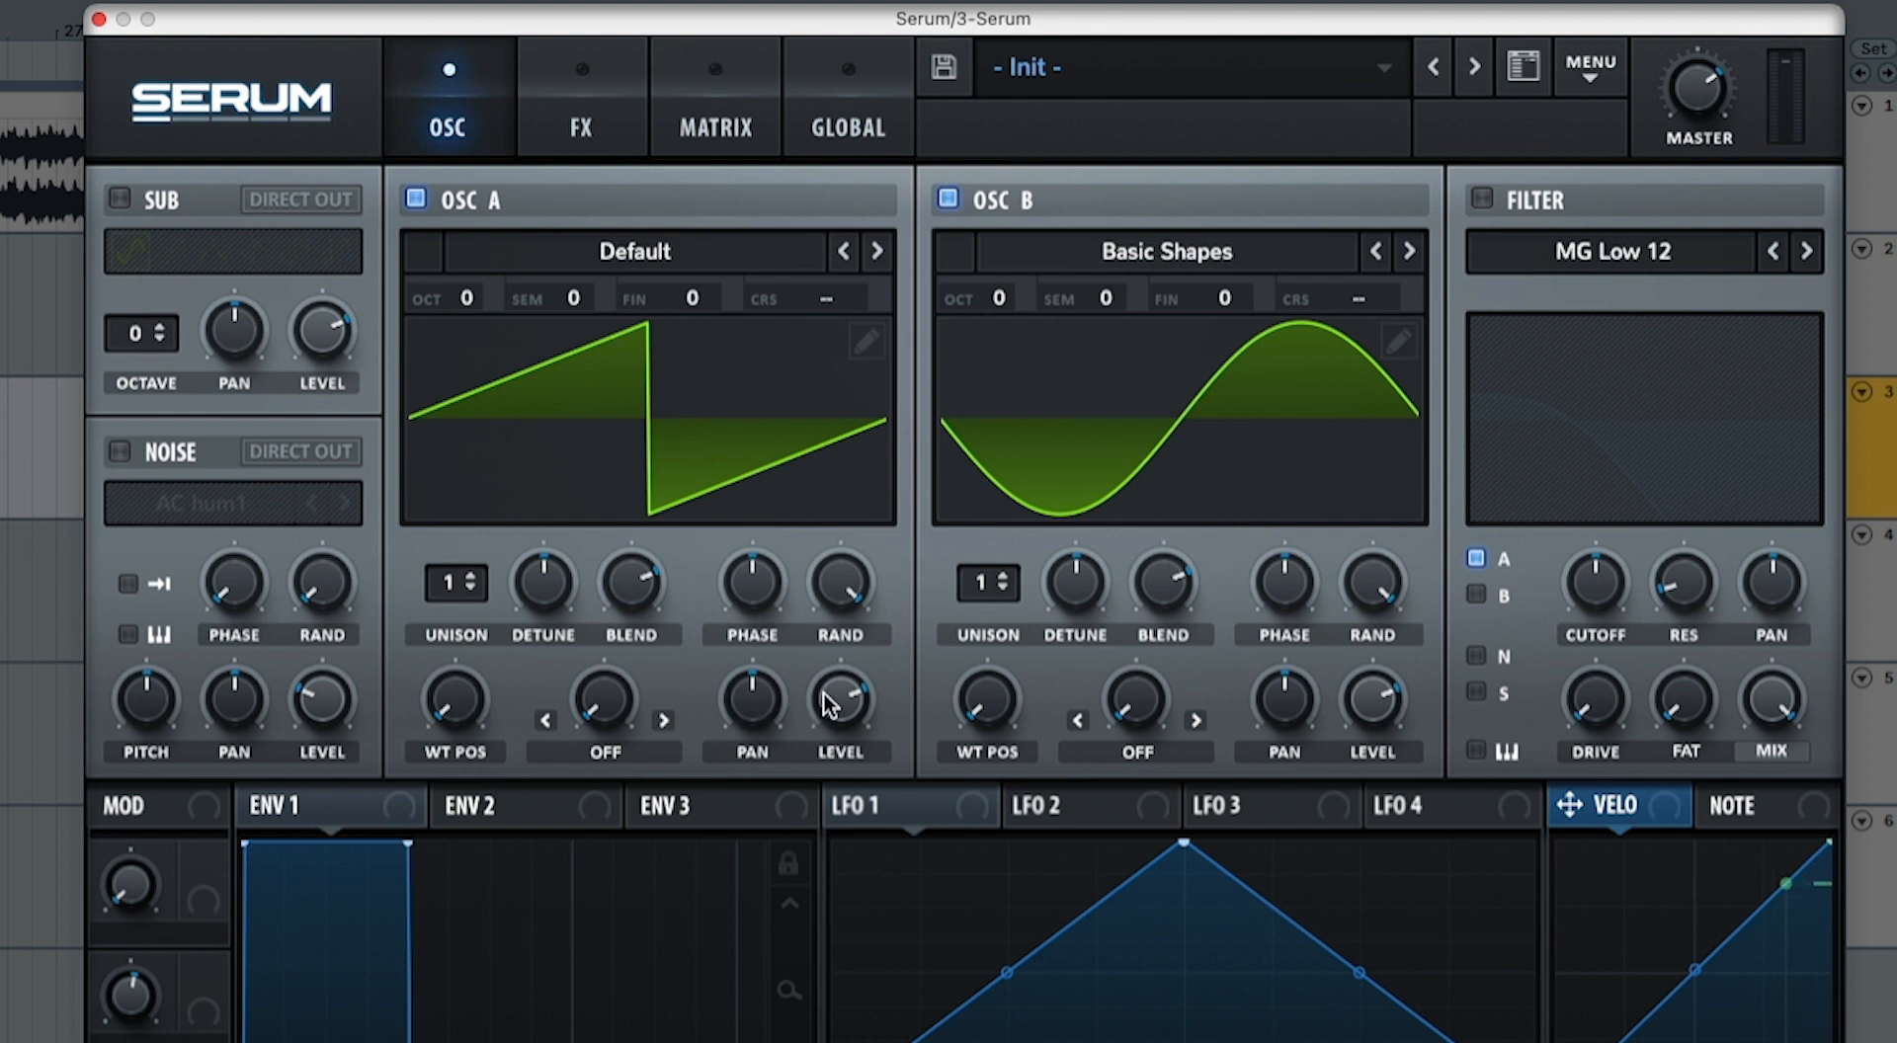
Step: Lower oscillator A's level and raise oscillator B's level to about 81%
mouse_move(833, 703)
drag(832, 703, 830, 801)
mouse_move(1366, 709)
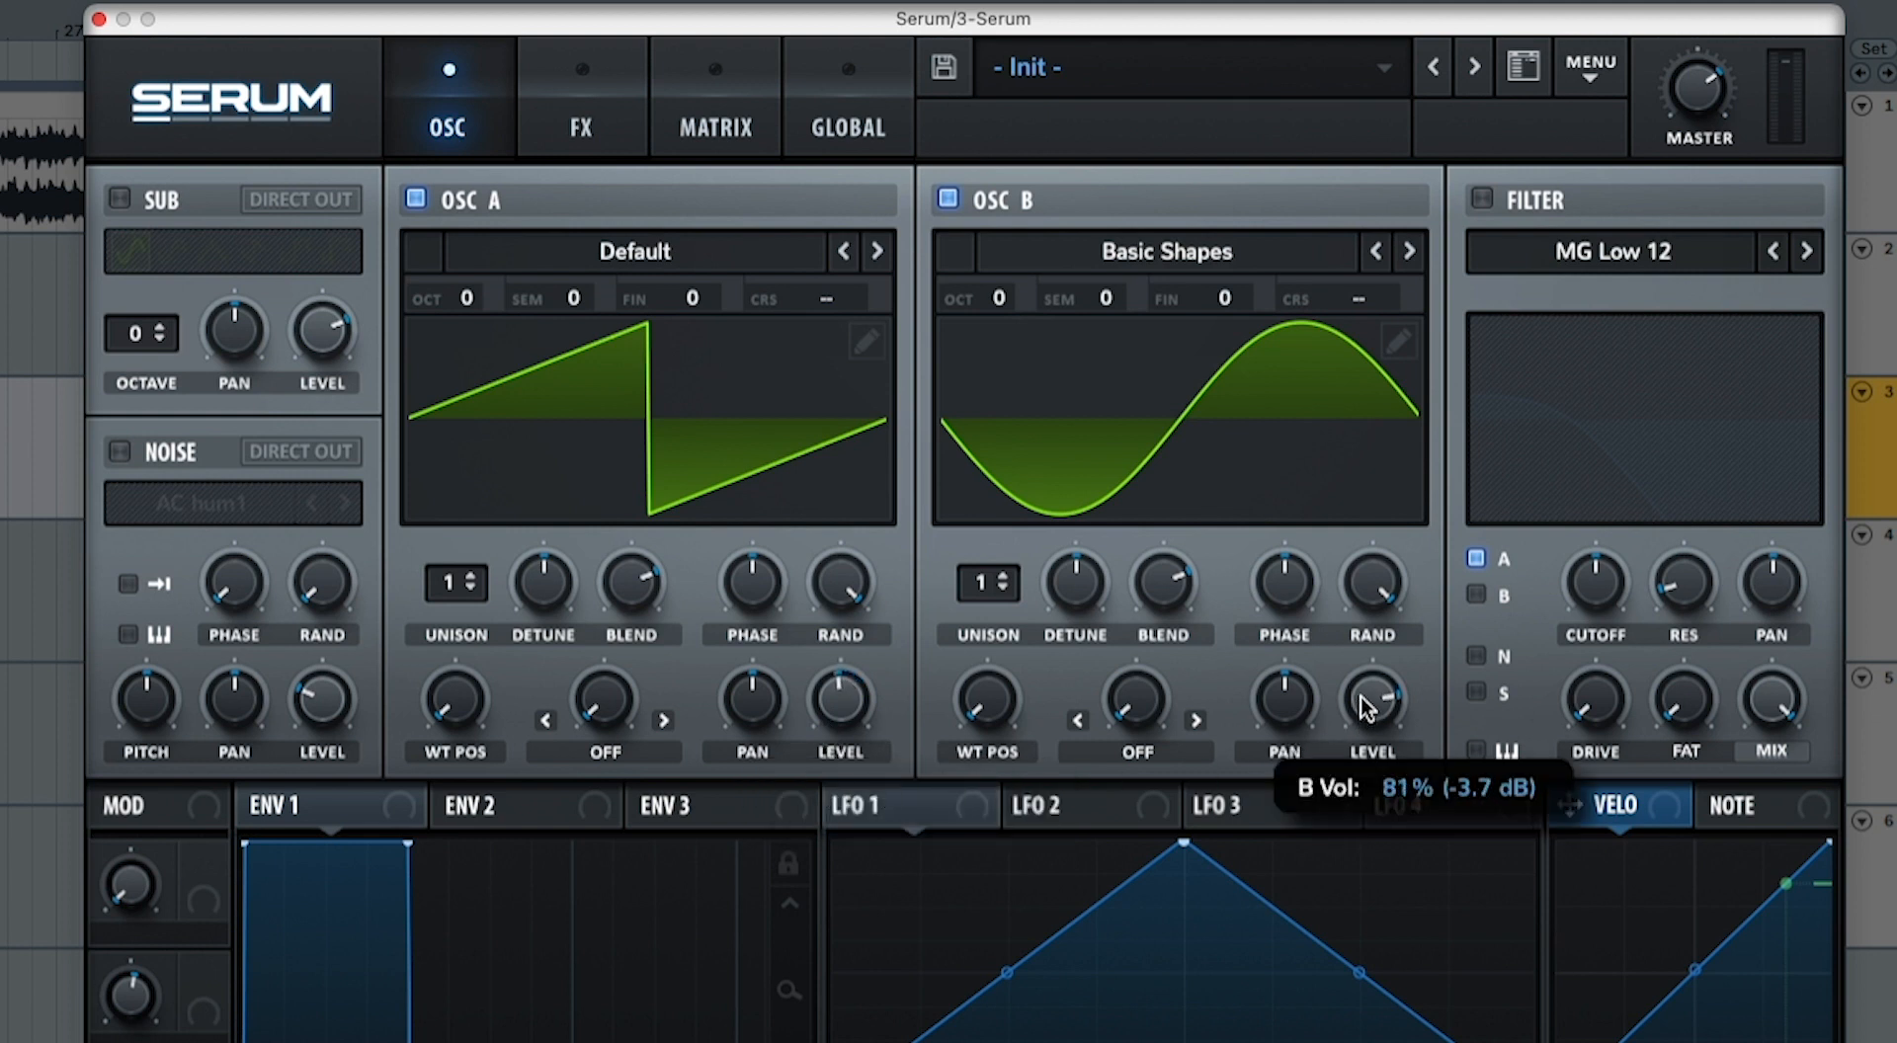
drag(1366, 708, 1367, 711)
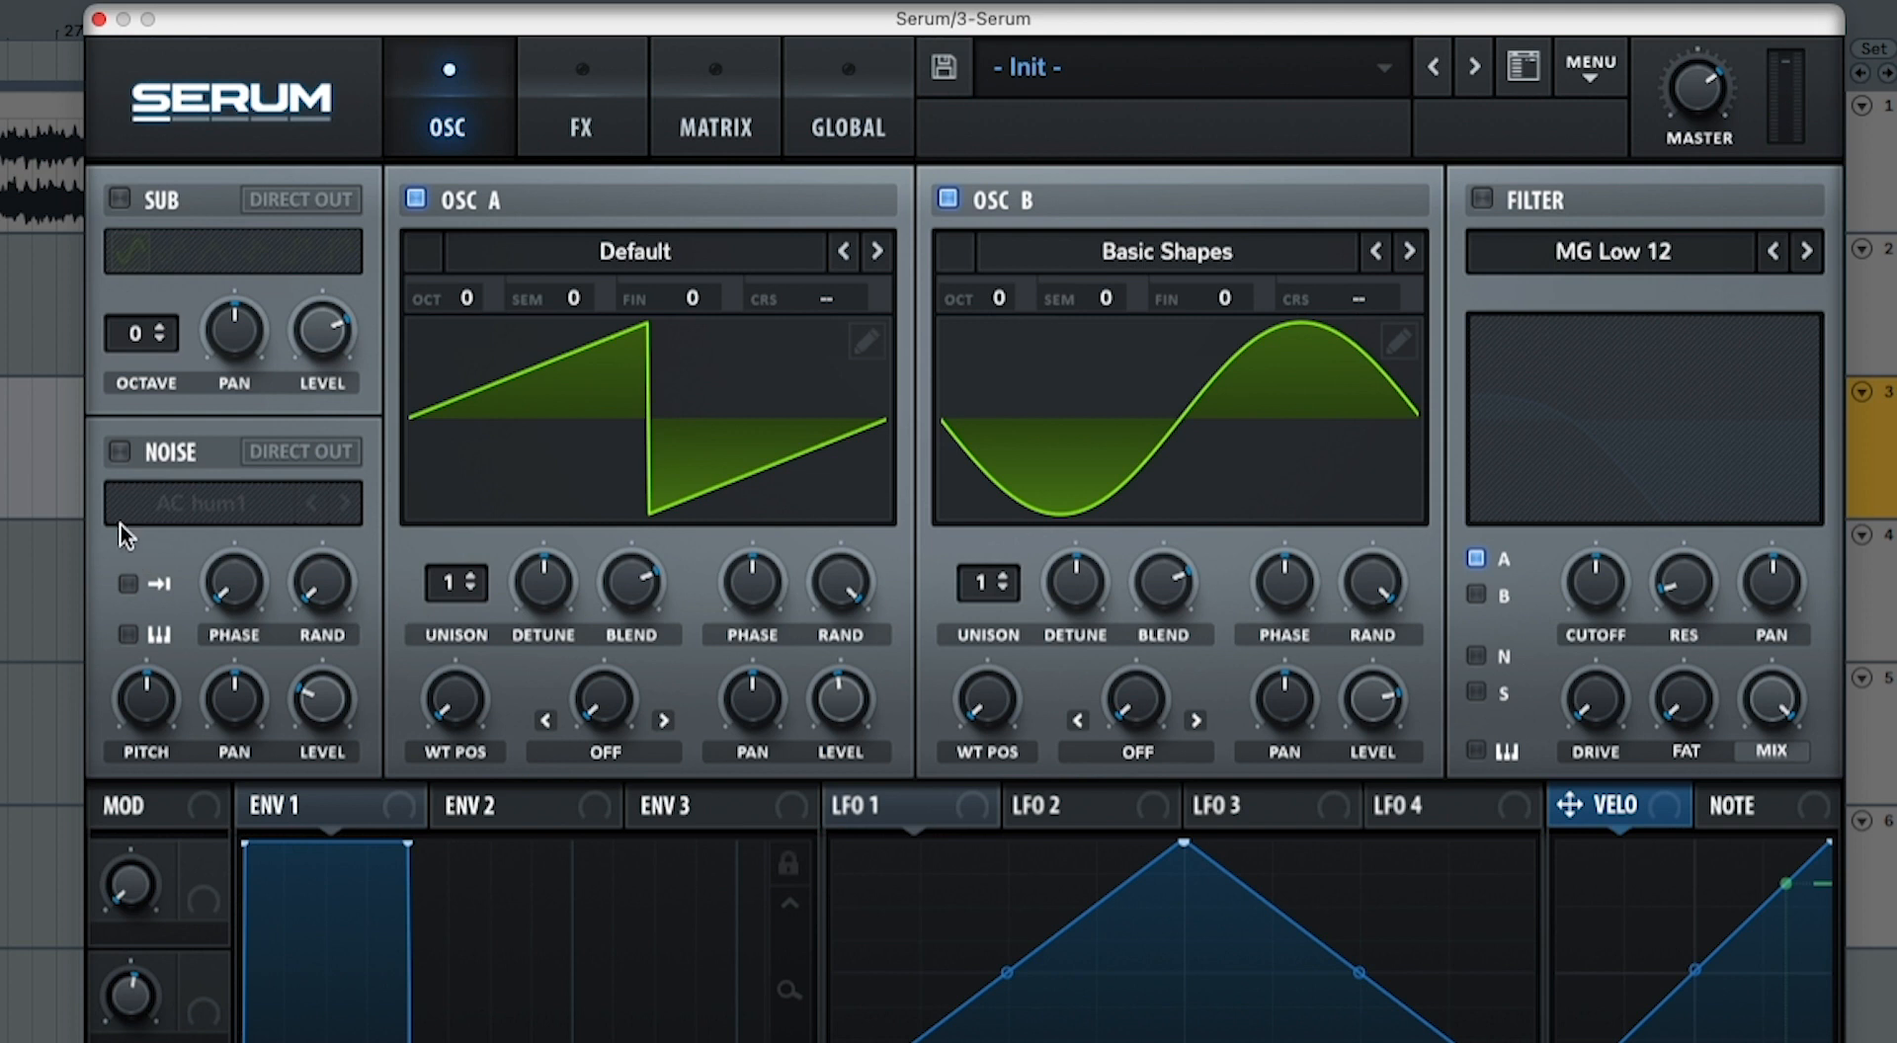
Step: Enable the noise oscillator with AC hum1 in one-shot mode and bring its level down to the minimum
click(120, 452)
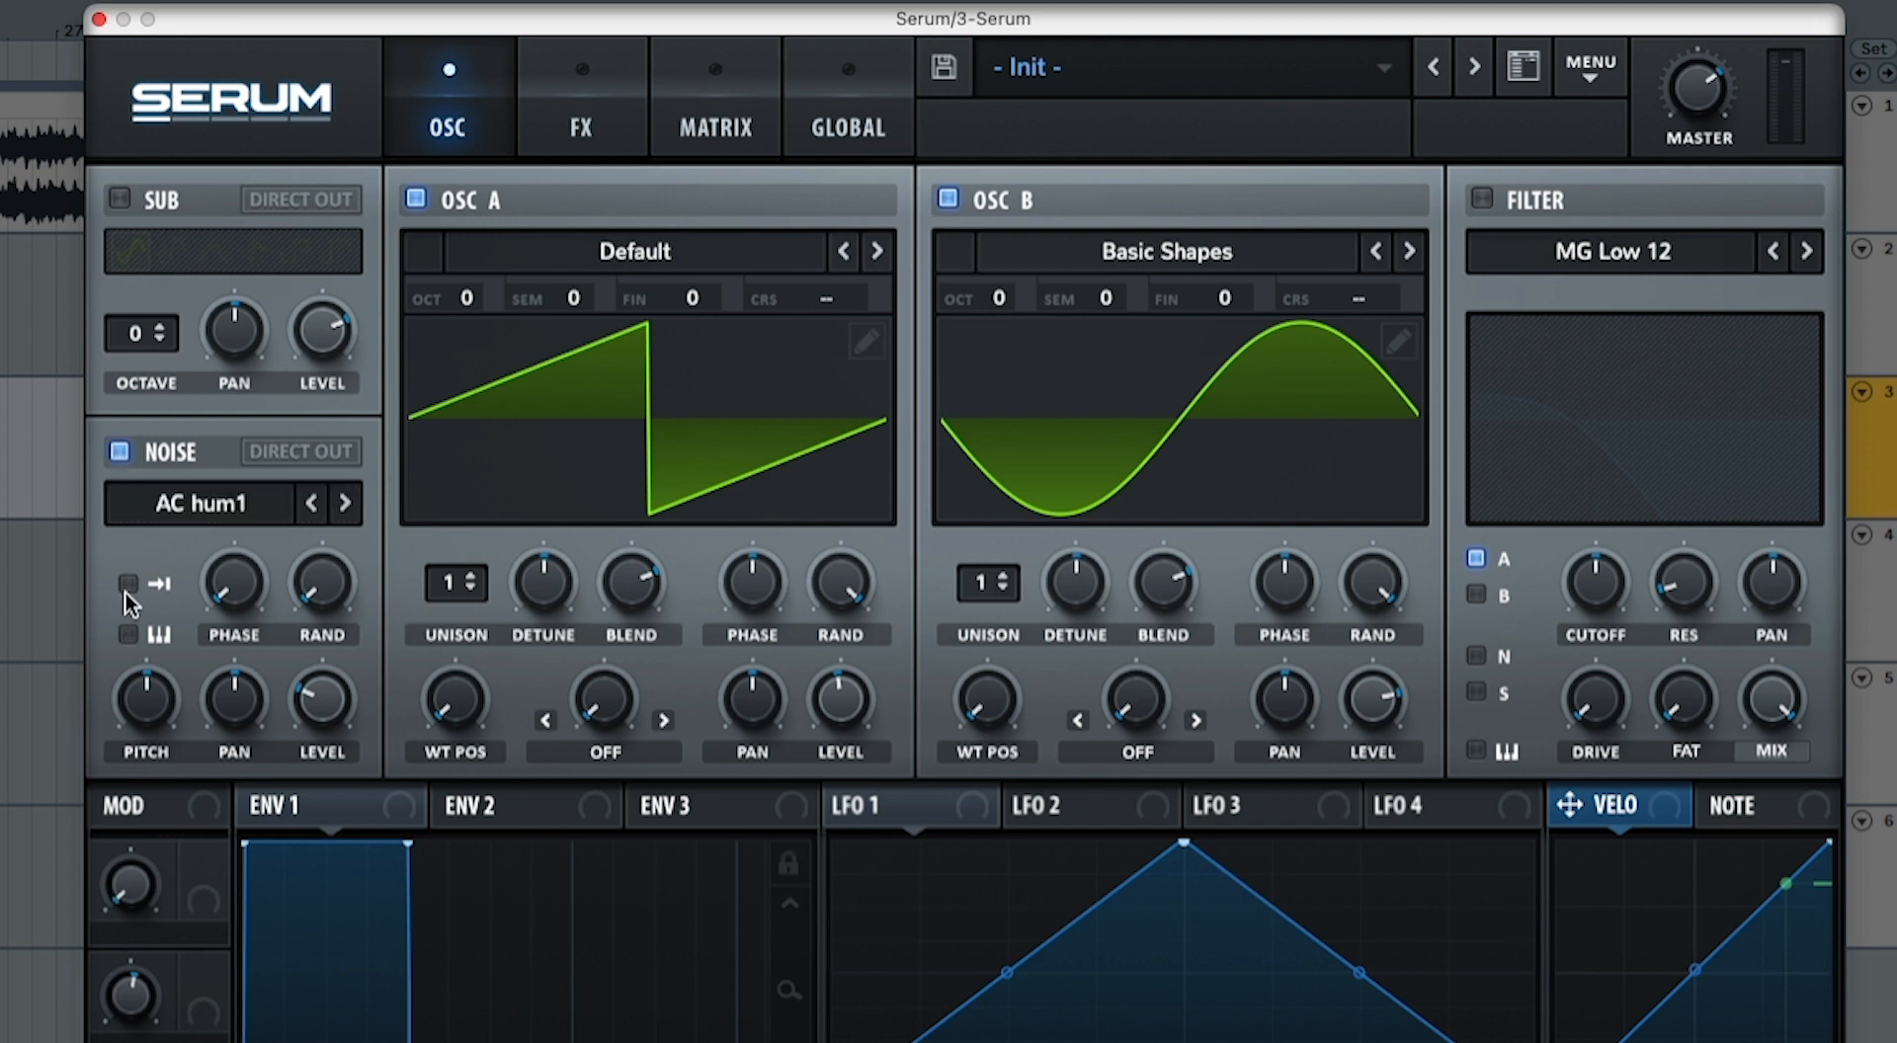
click(126, 586)
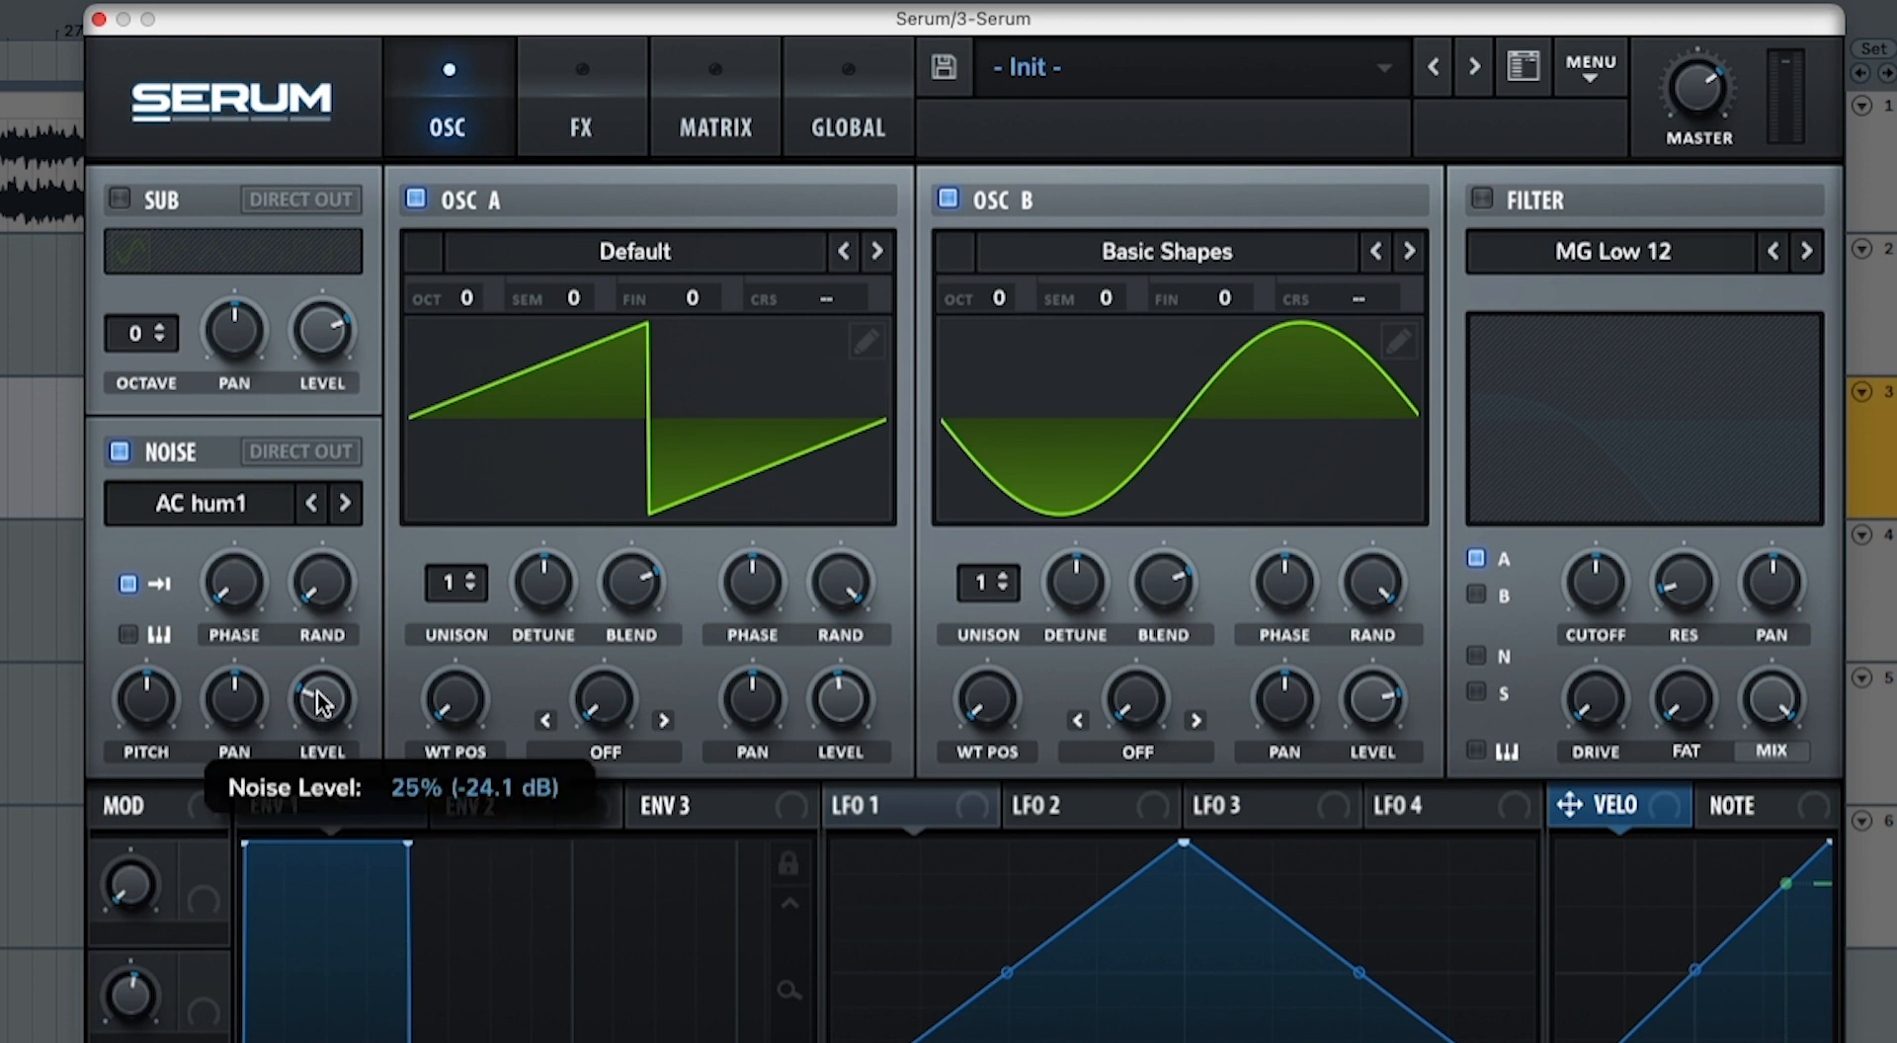
drag(319, 701, 323, 781)
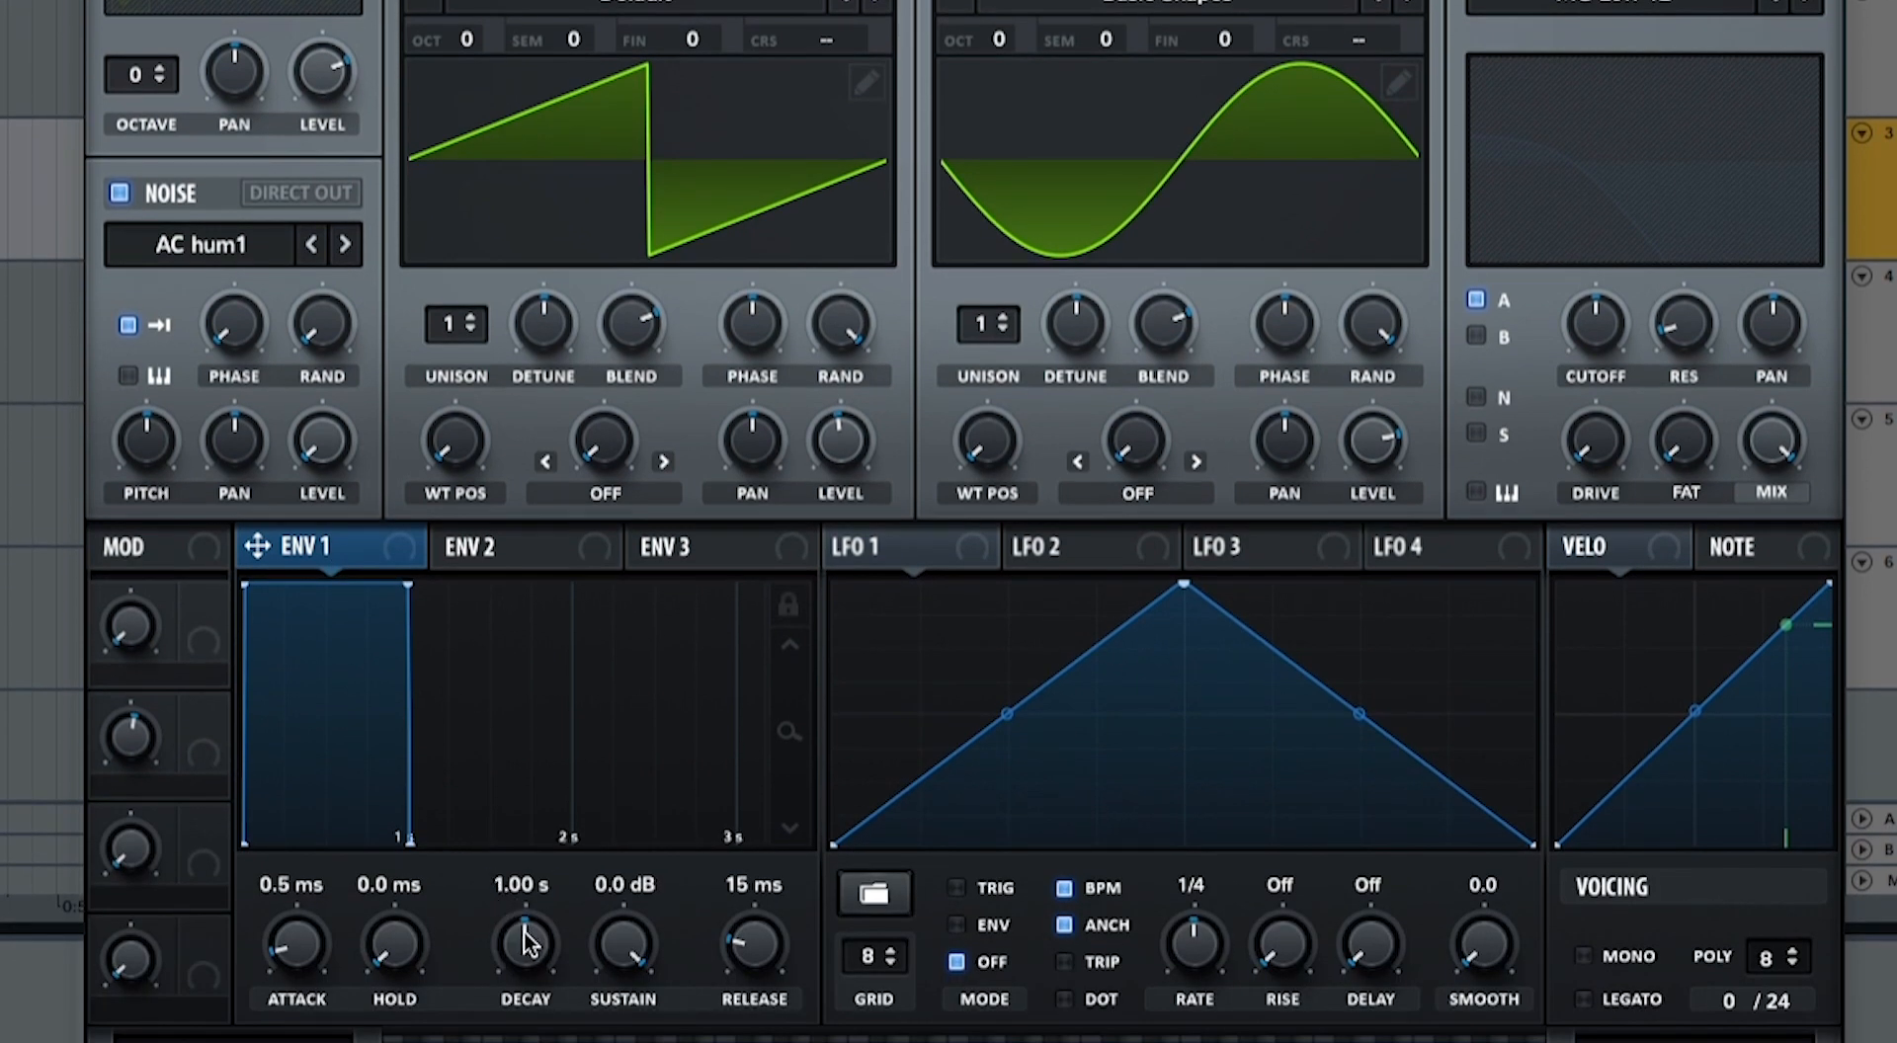
Step: Set Env 1 to 843 ms decay, -9.1 dB sustain and 540 ms release, and assign it to the noise level
drag(525, 943, 614, 1013)
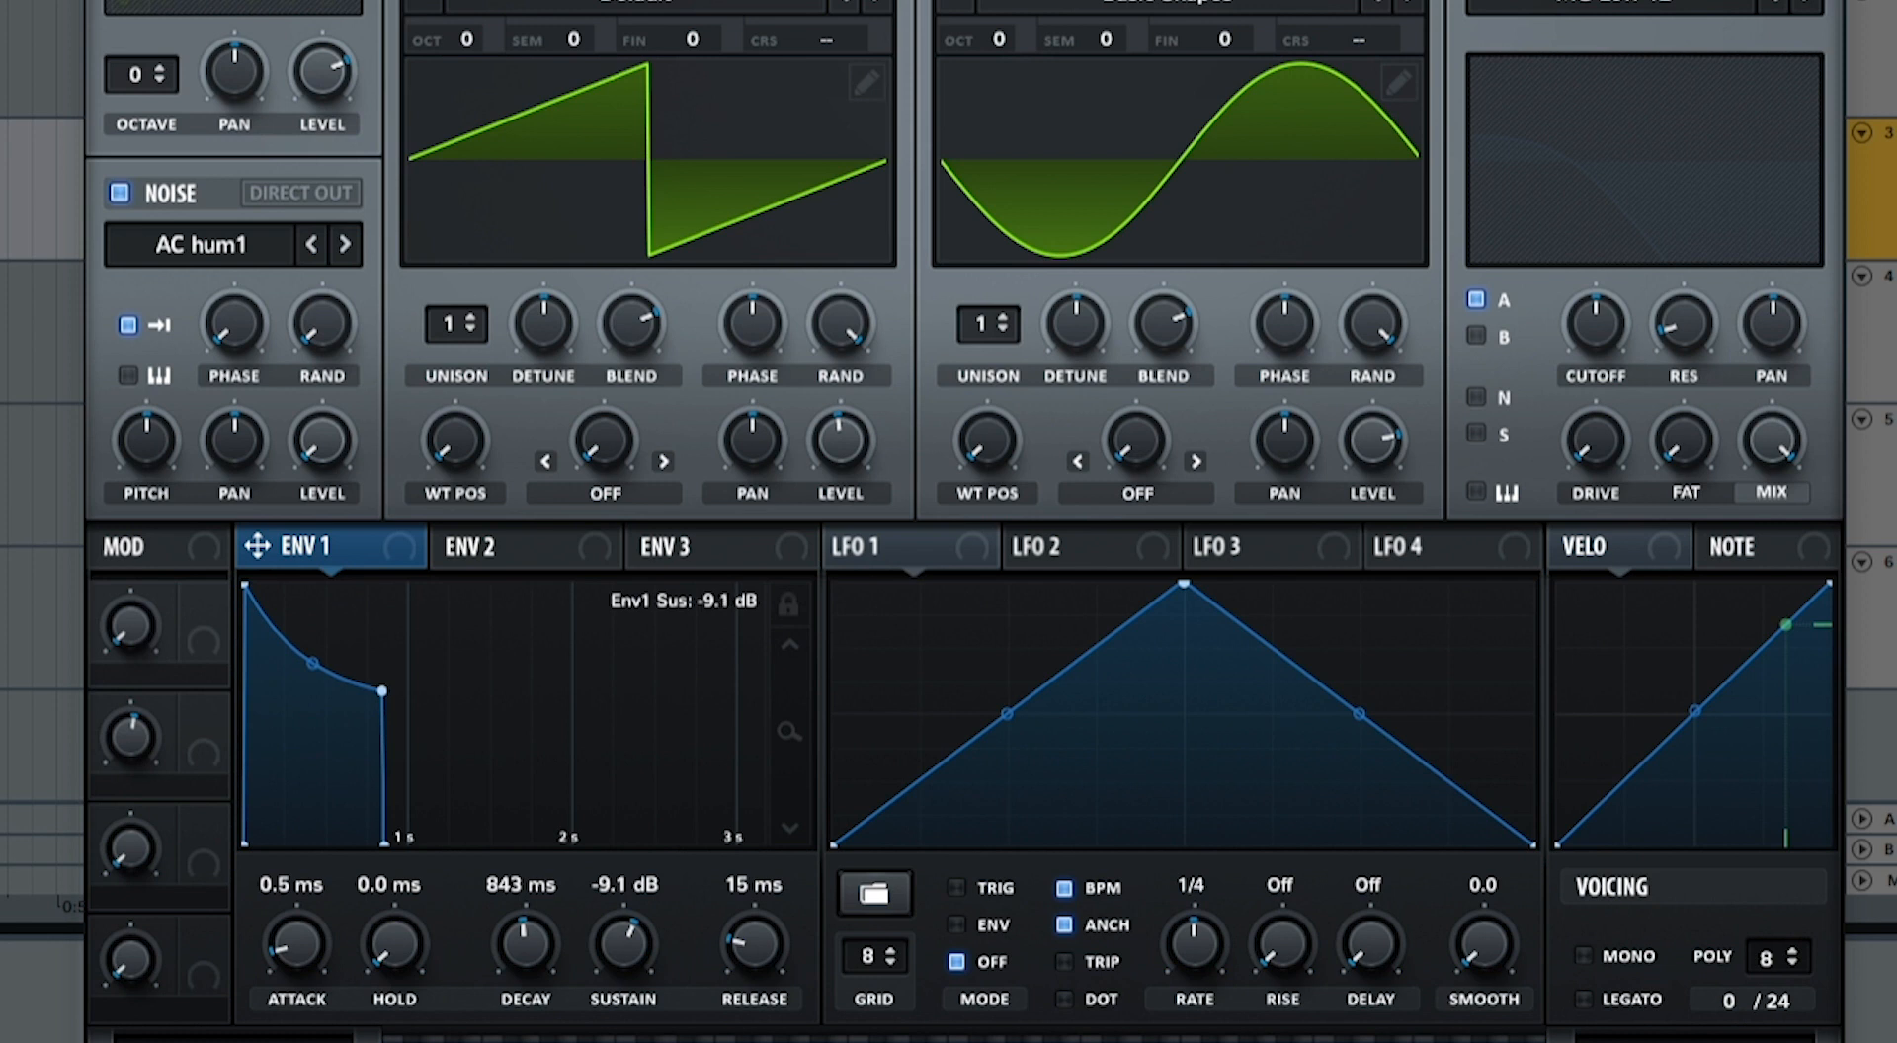
drag(737, 971, 749, 929)
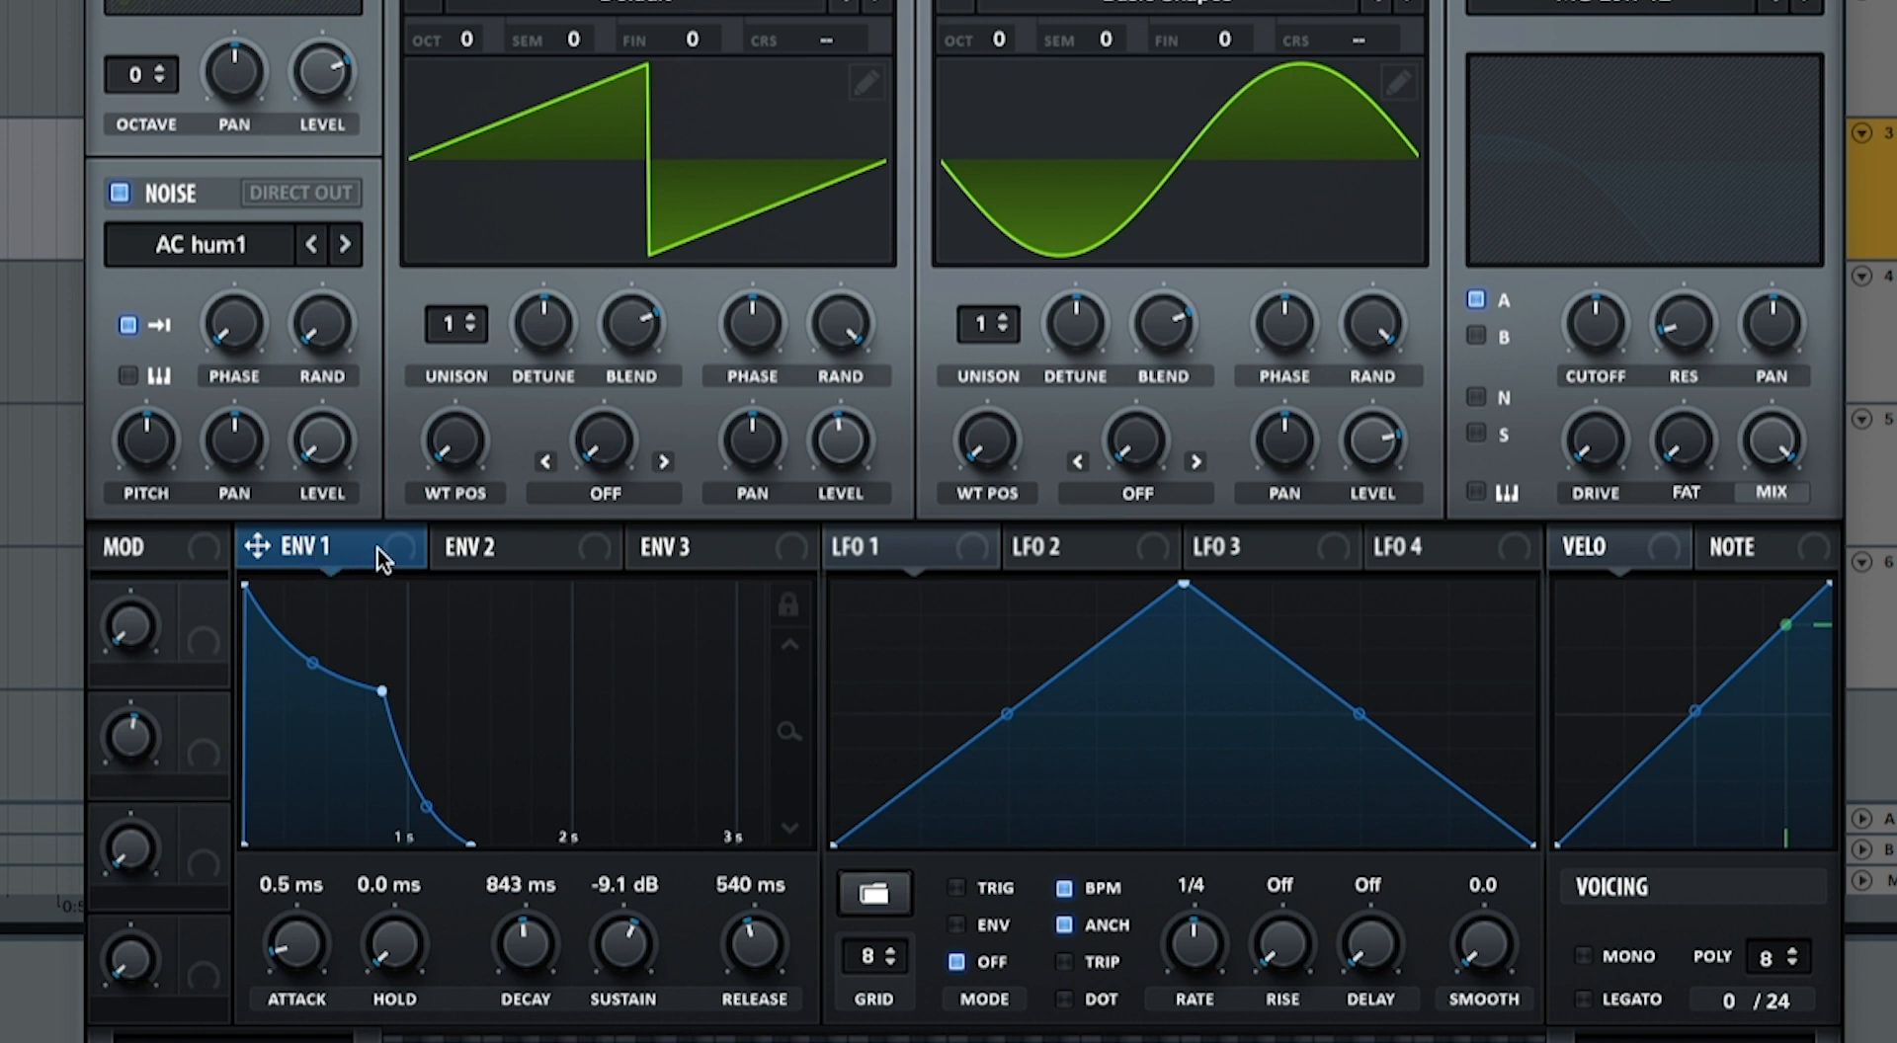
drag(378, 547, 281, 466)
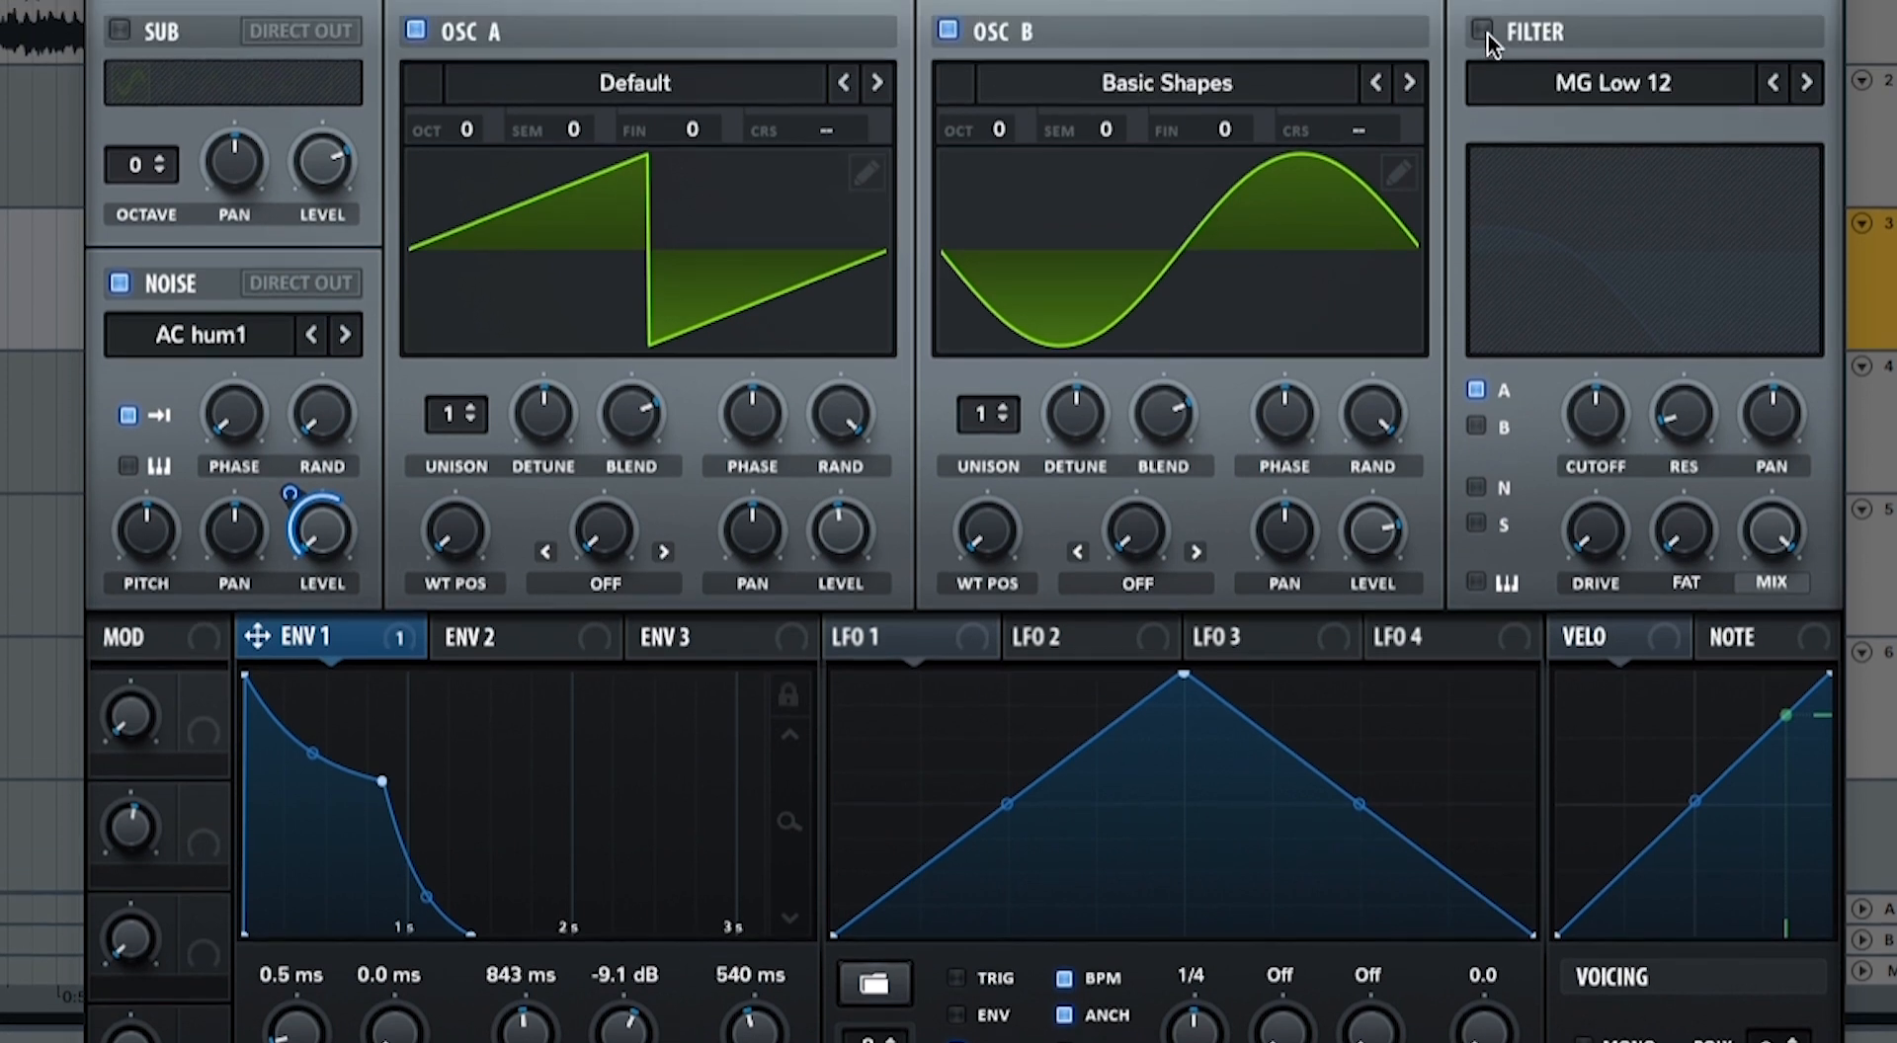
Step: Enable the MG Low 18 filter for A, B, N and S, with reduced cutoff and resonance and some drive
click(1484, 31)
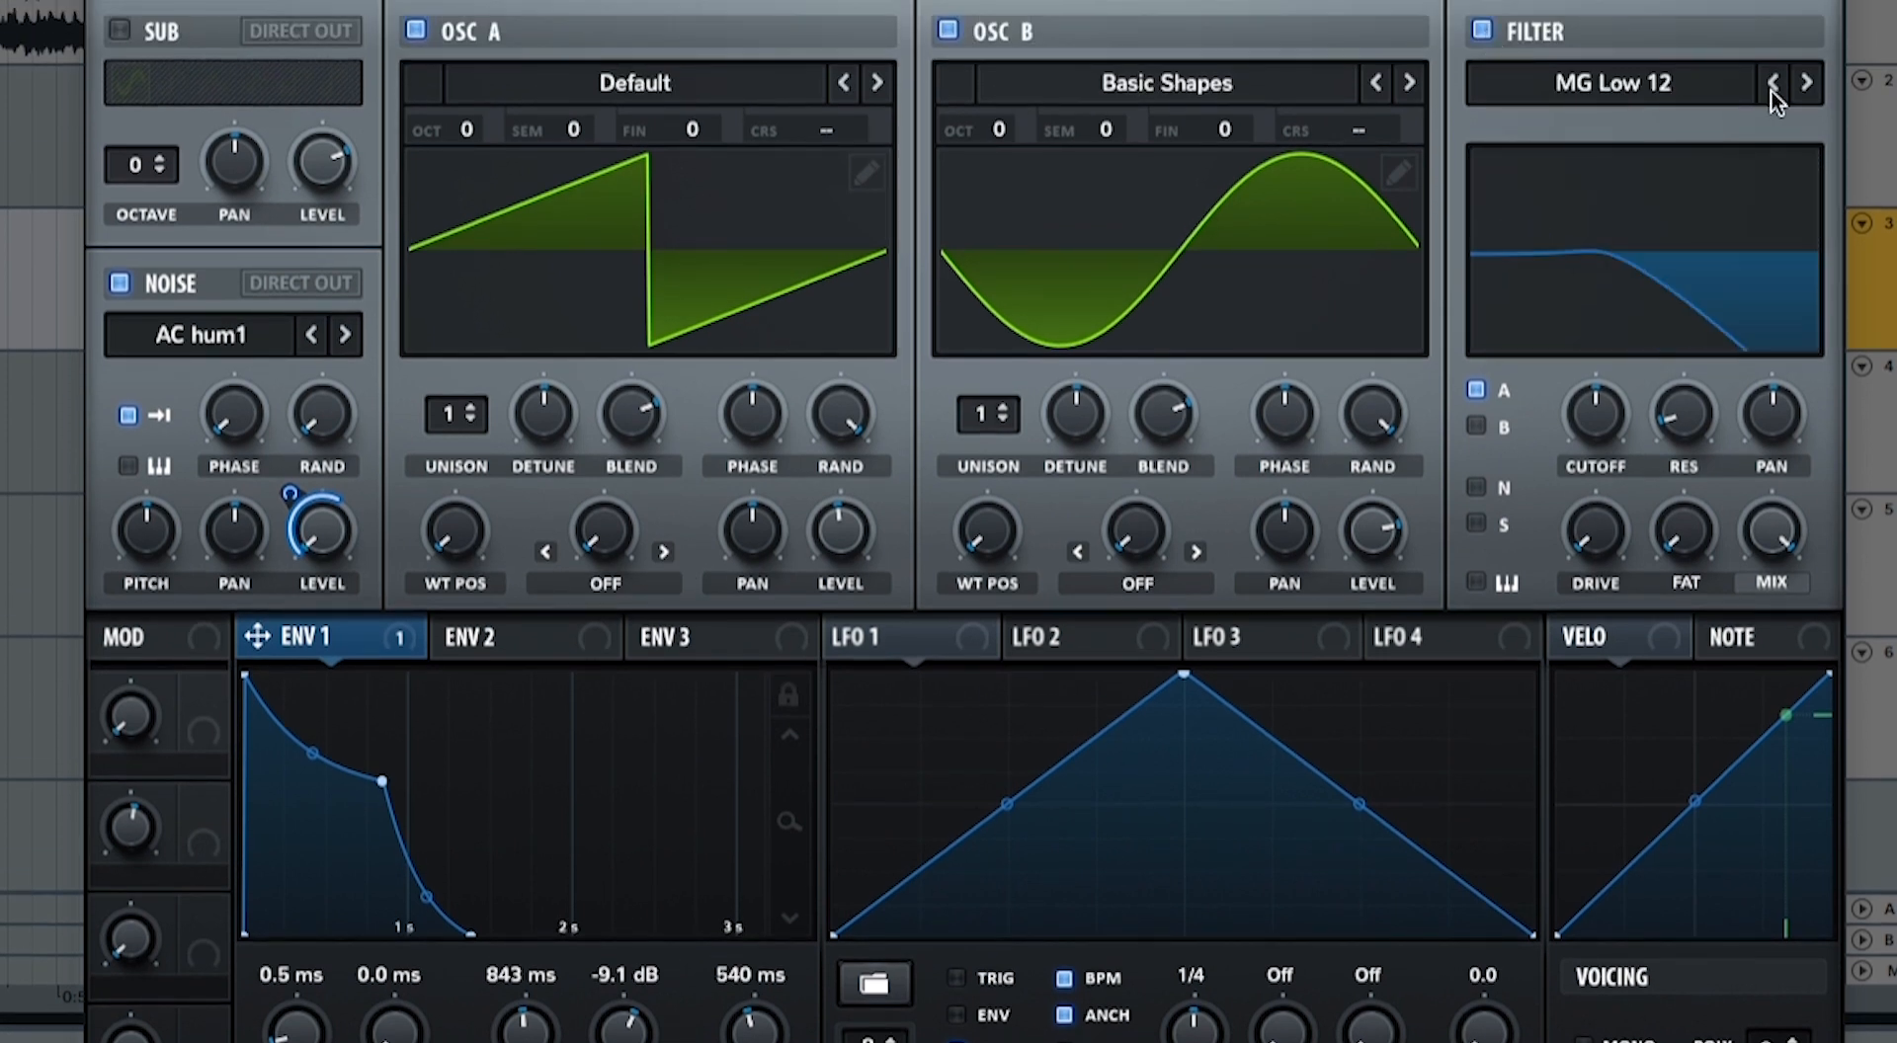
click(1790, 86)
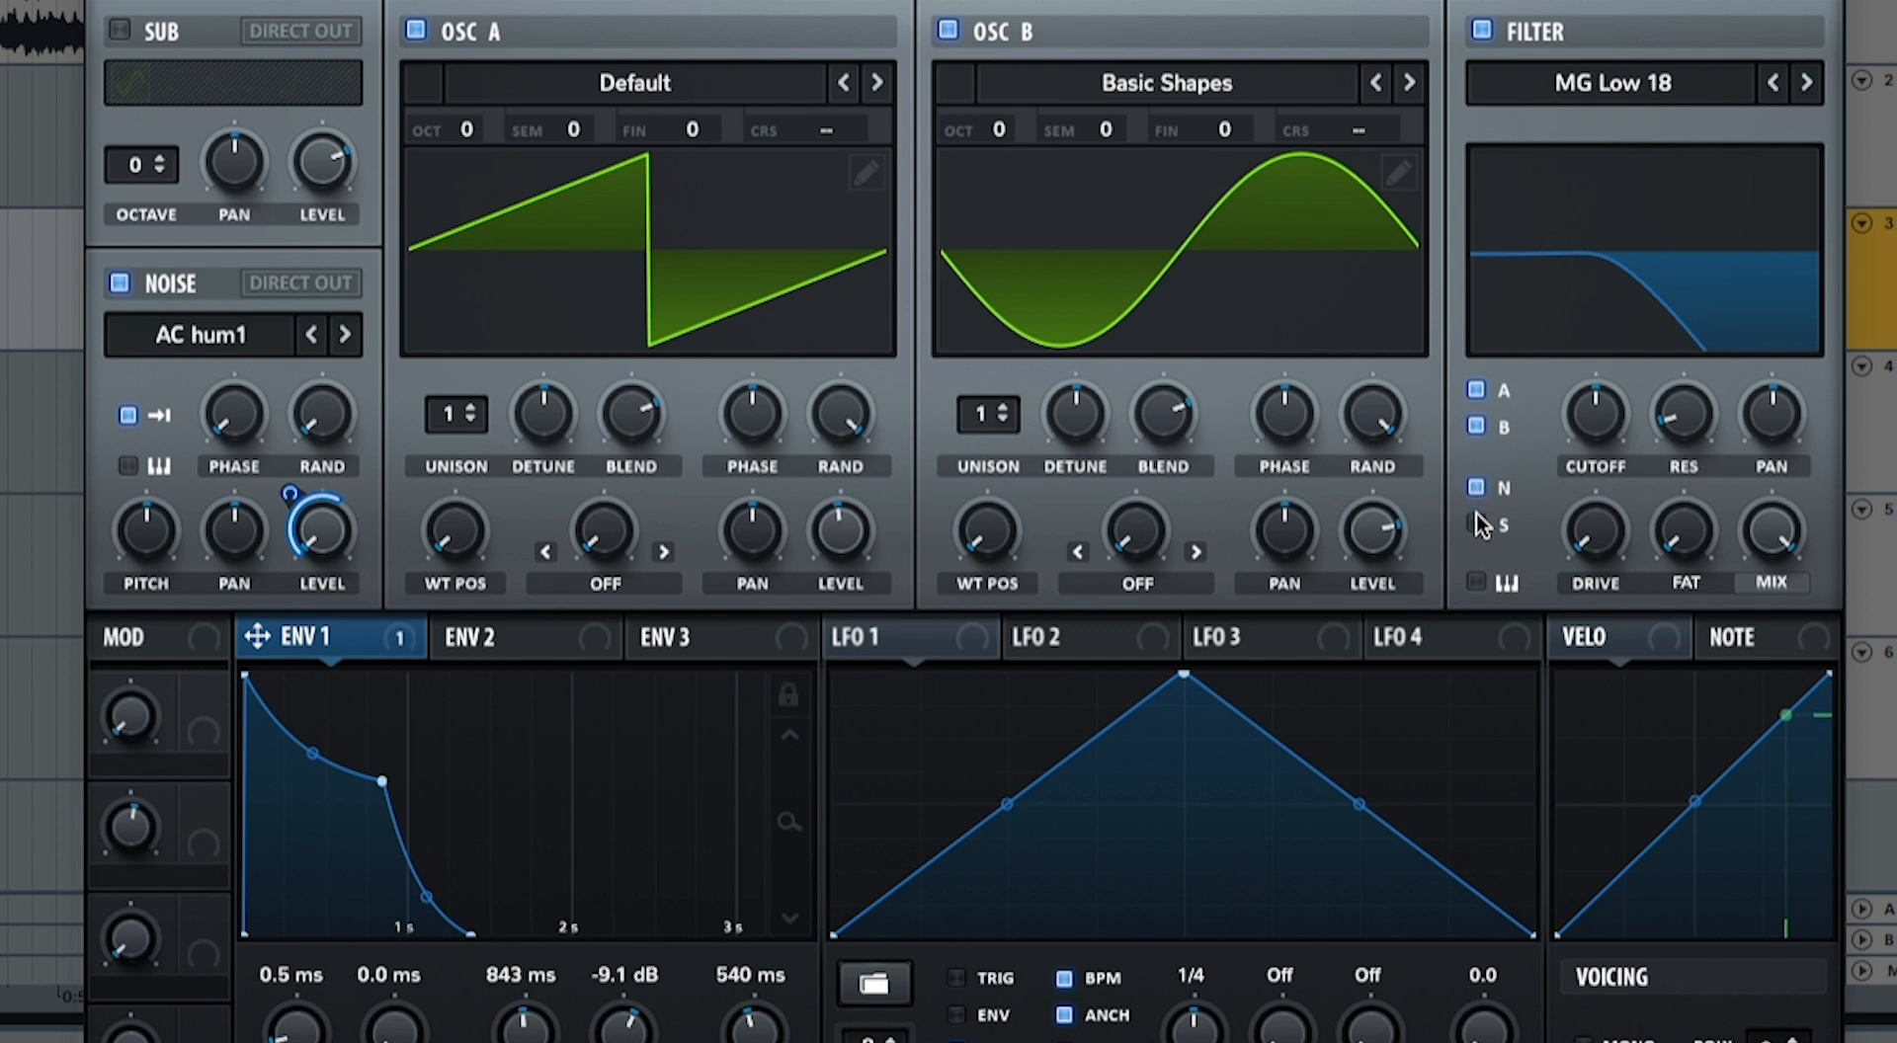
drag(1594, 415, 1668, 440)
drag(1593, 542, 1602, 436)
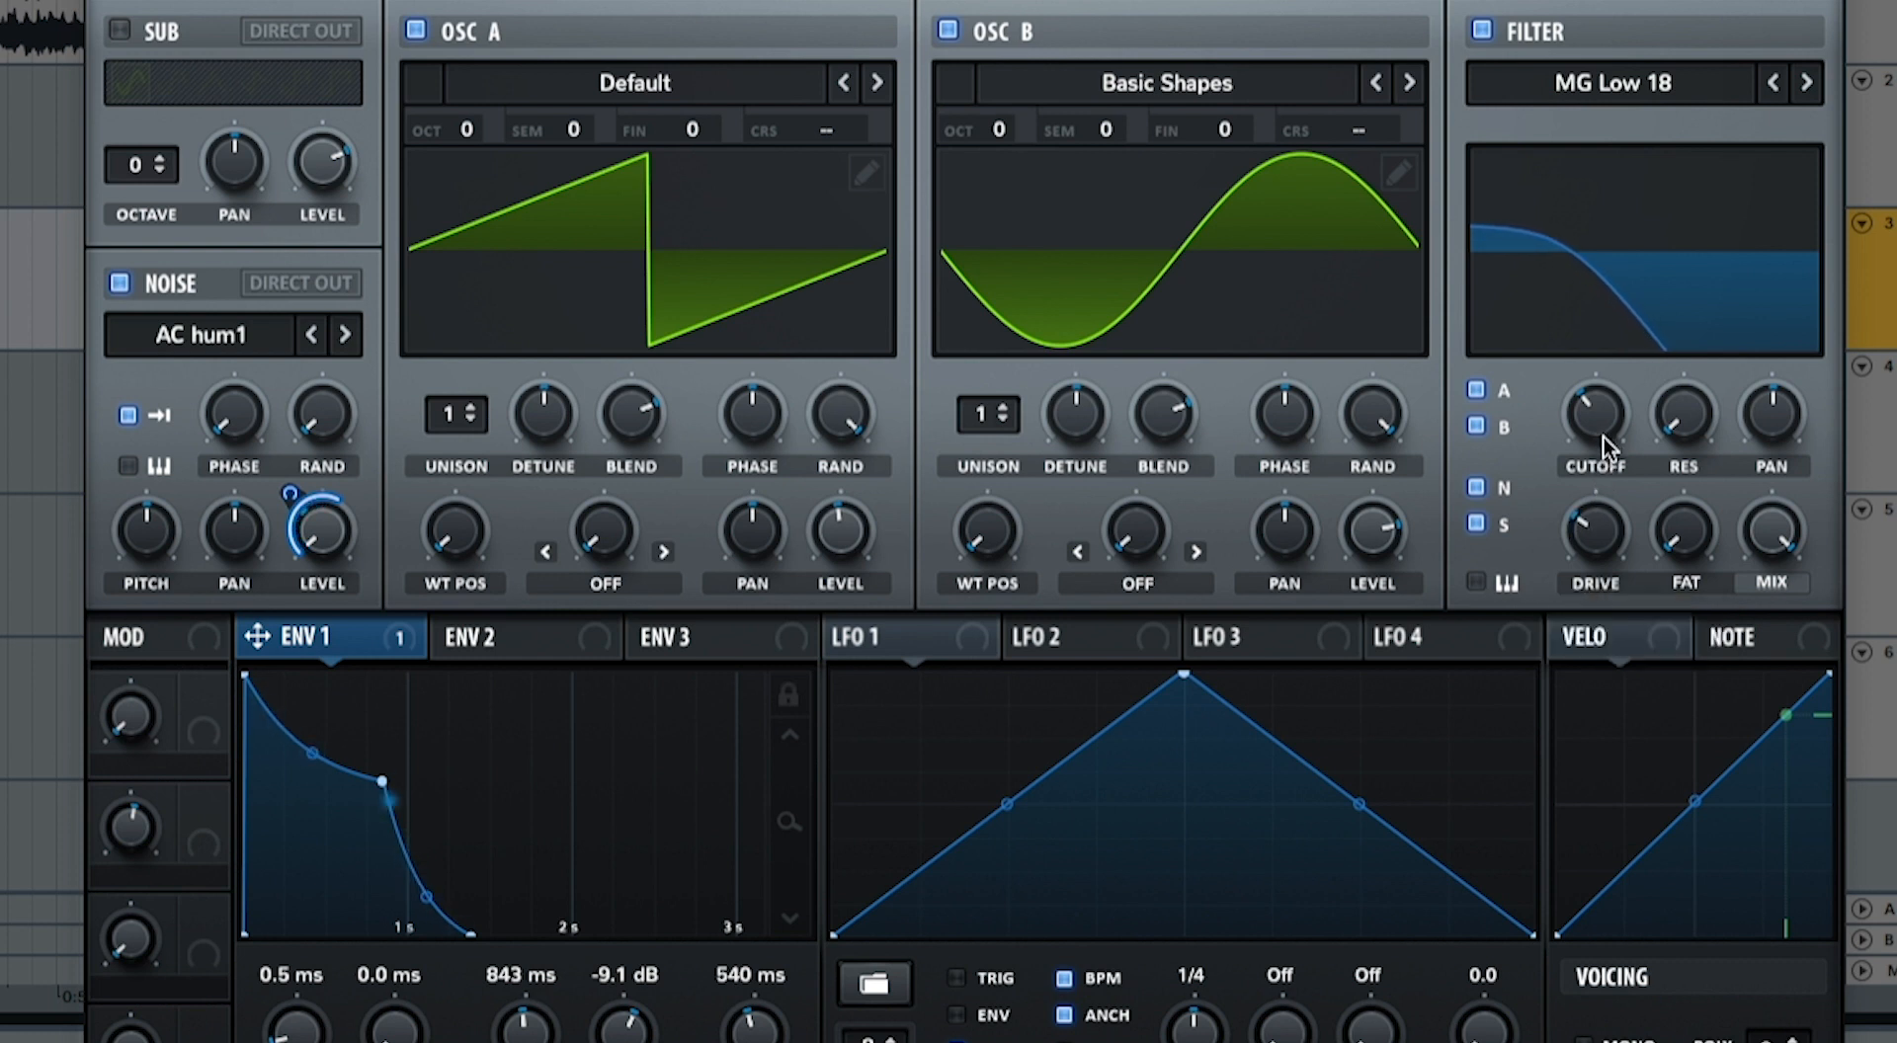
Step: Set Env 2 to 1.05 s decay, 63.20% sustain and 472 ms release
click(484, 647)
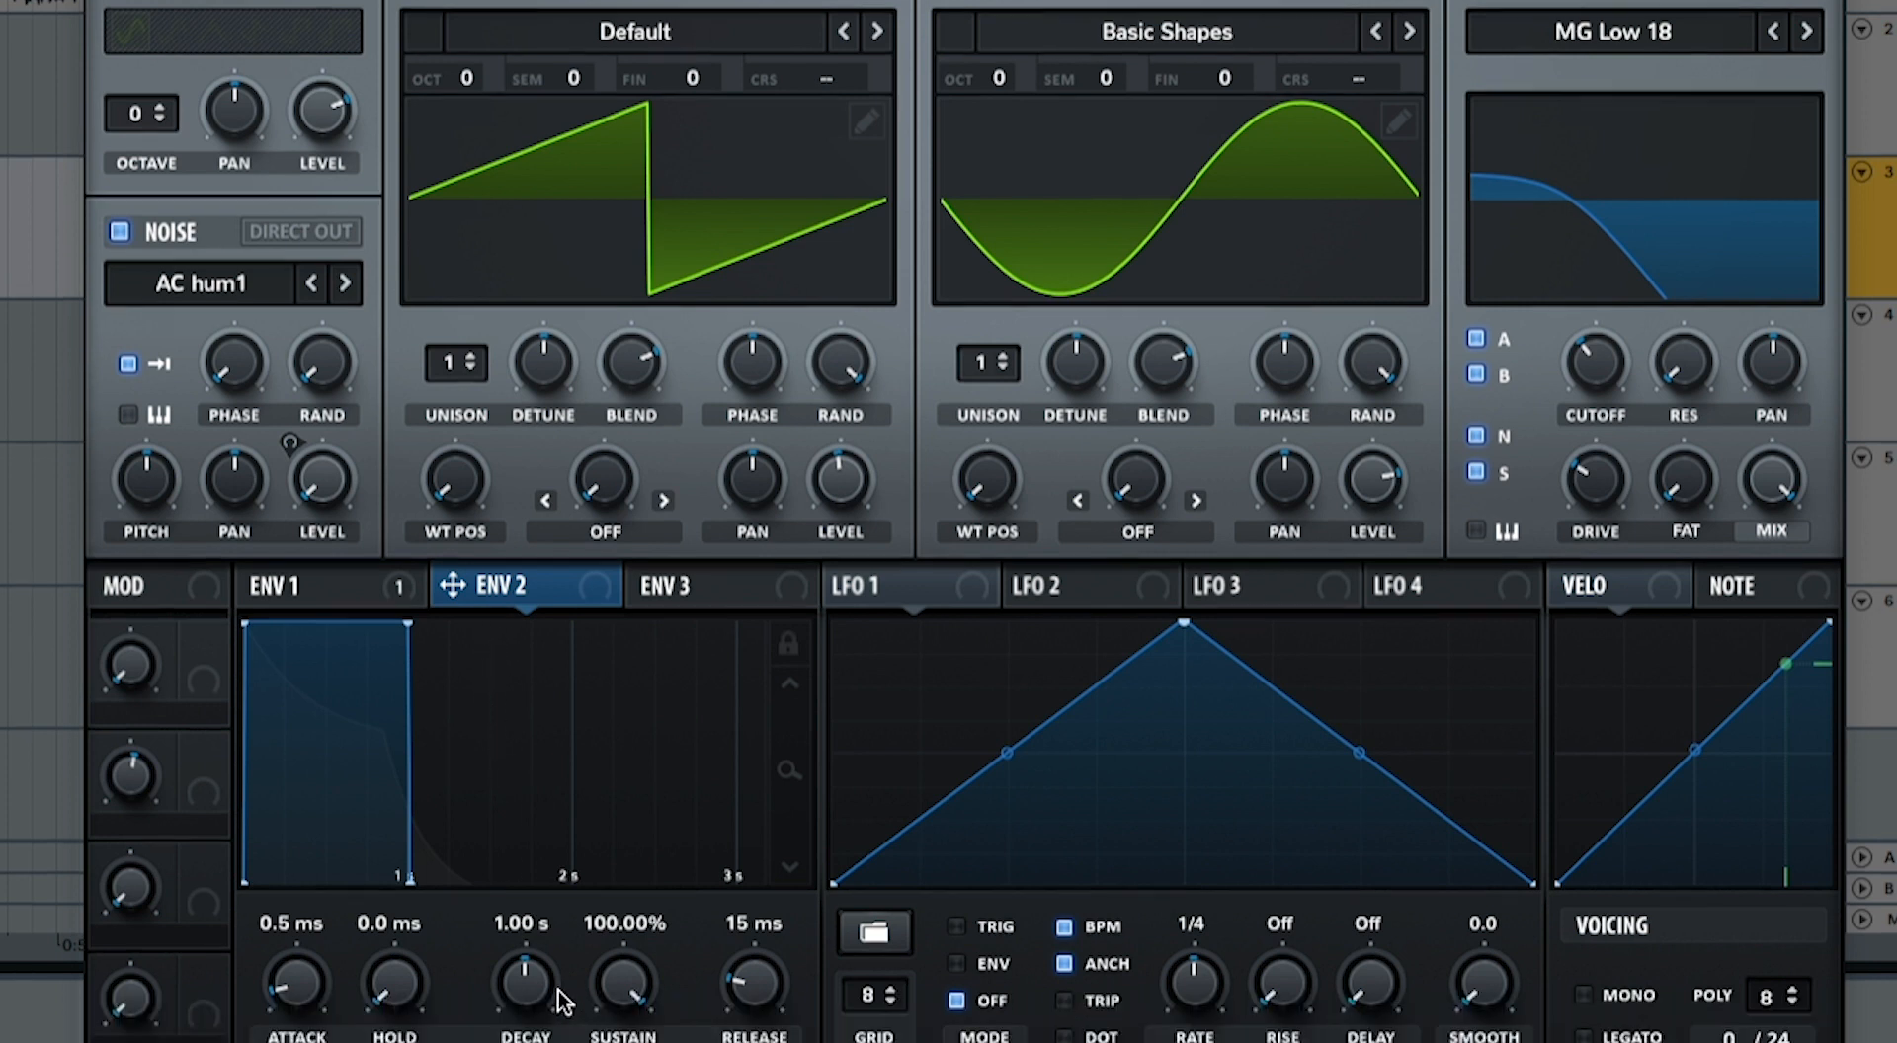
drag(528, 1035, 528, 1031)
drag(640, 953, 648, 1042)
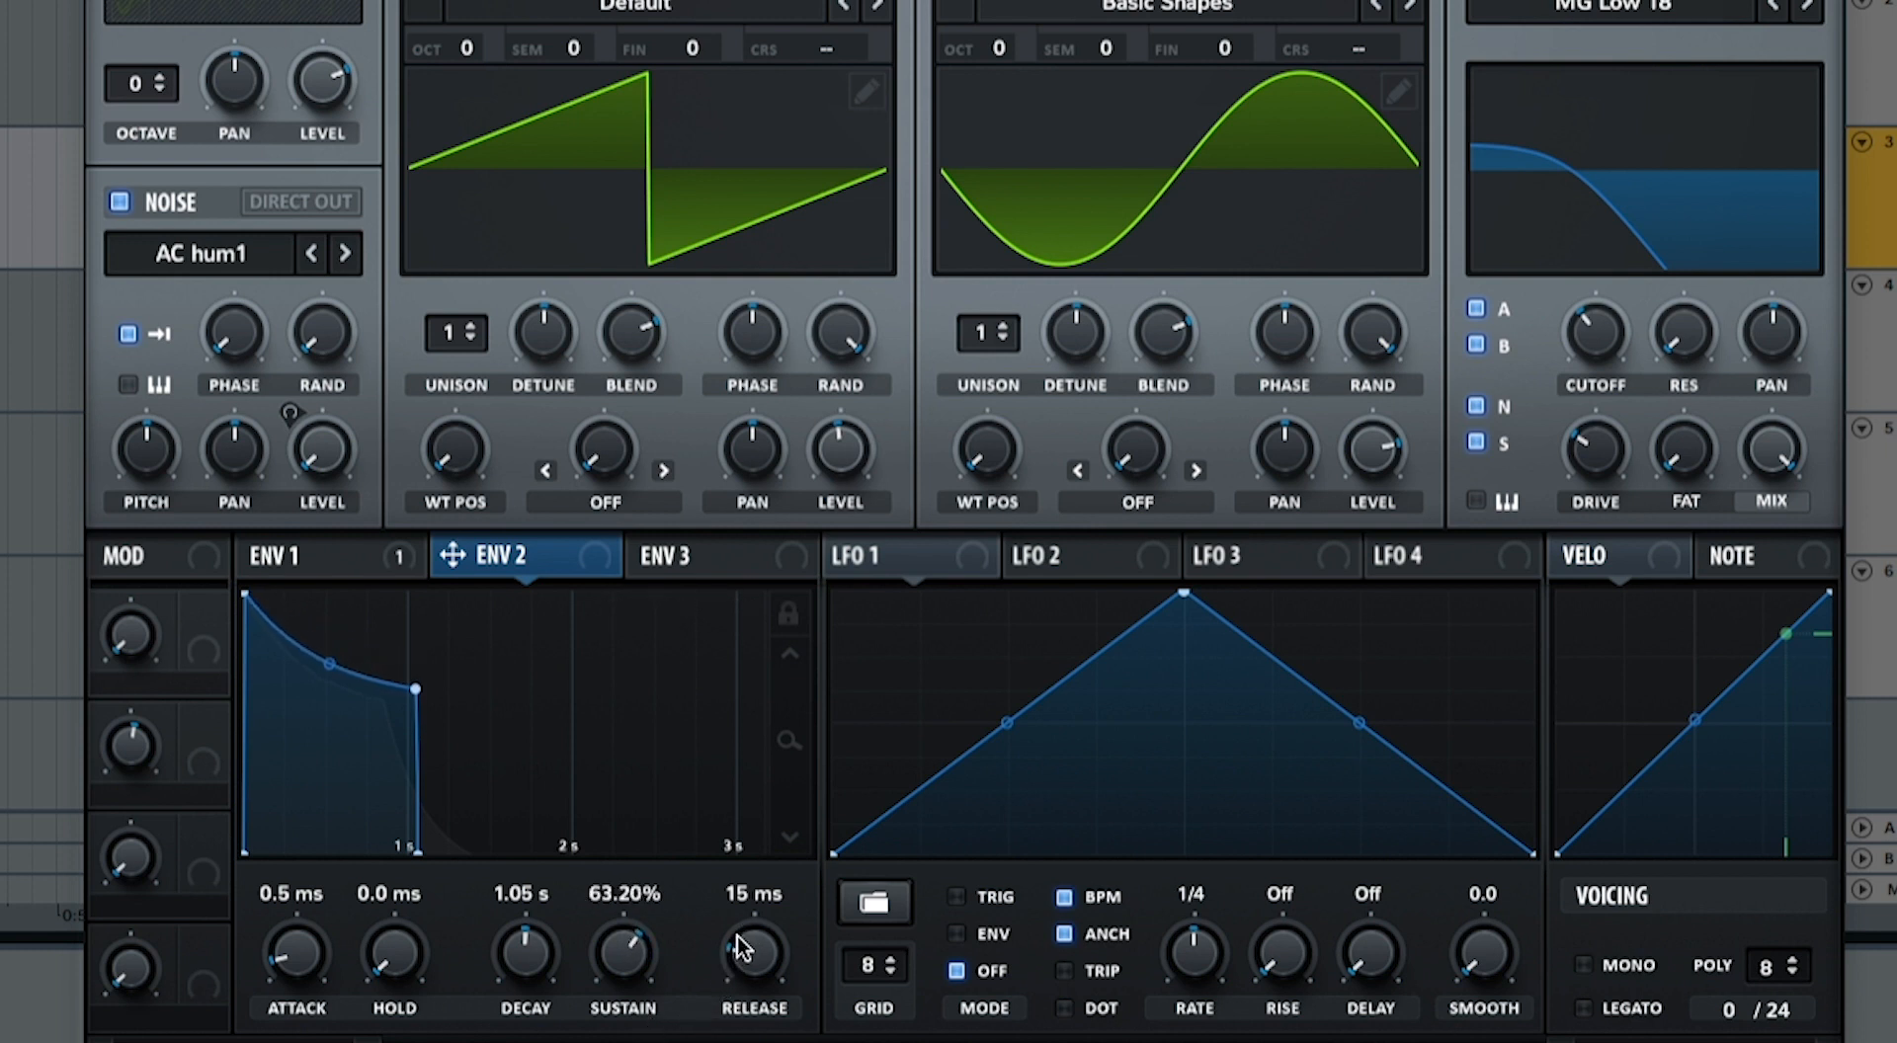
drag(737, 941, 760, 886)
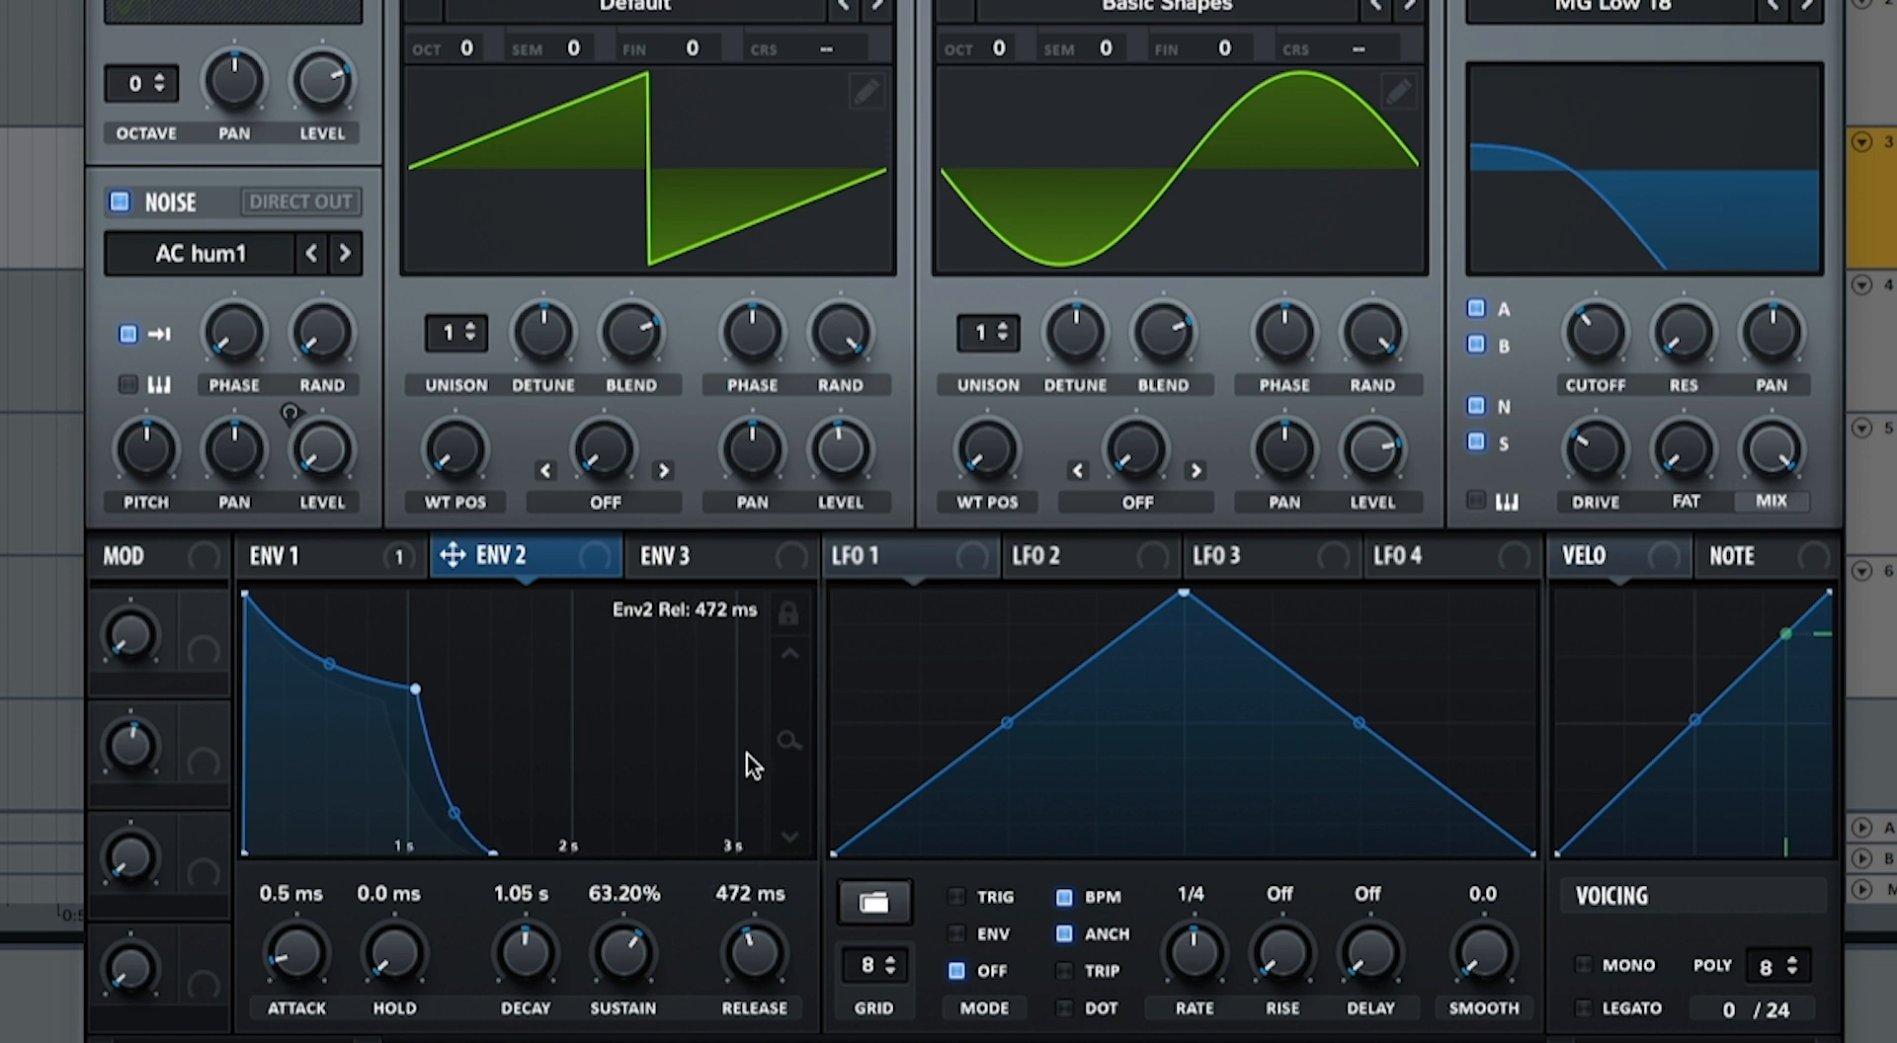
Step: Assign Env 2 to the main filter's cutoff and adjust the modulation amount during playback
drag(590, 573, 1570, 296)
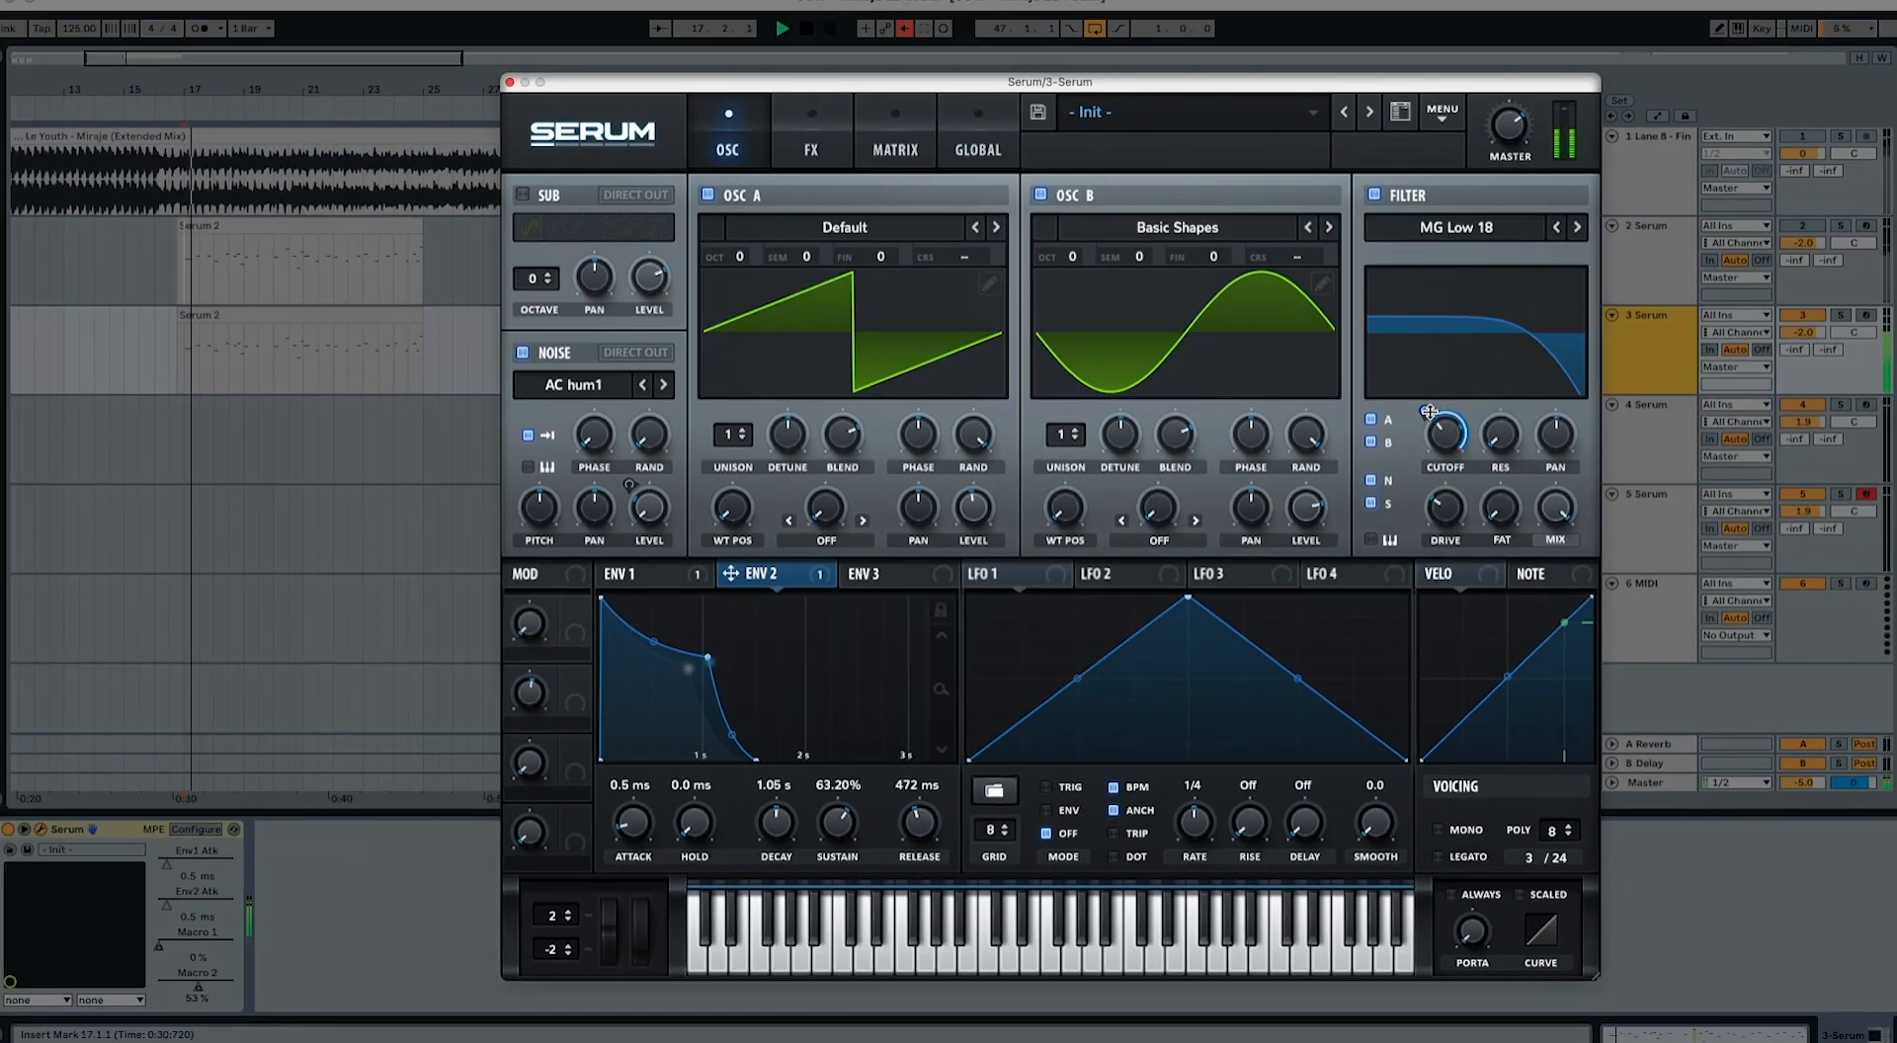
drag(1429, 412, 1429, 415)
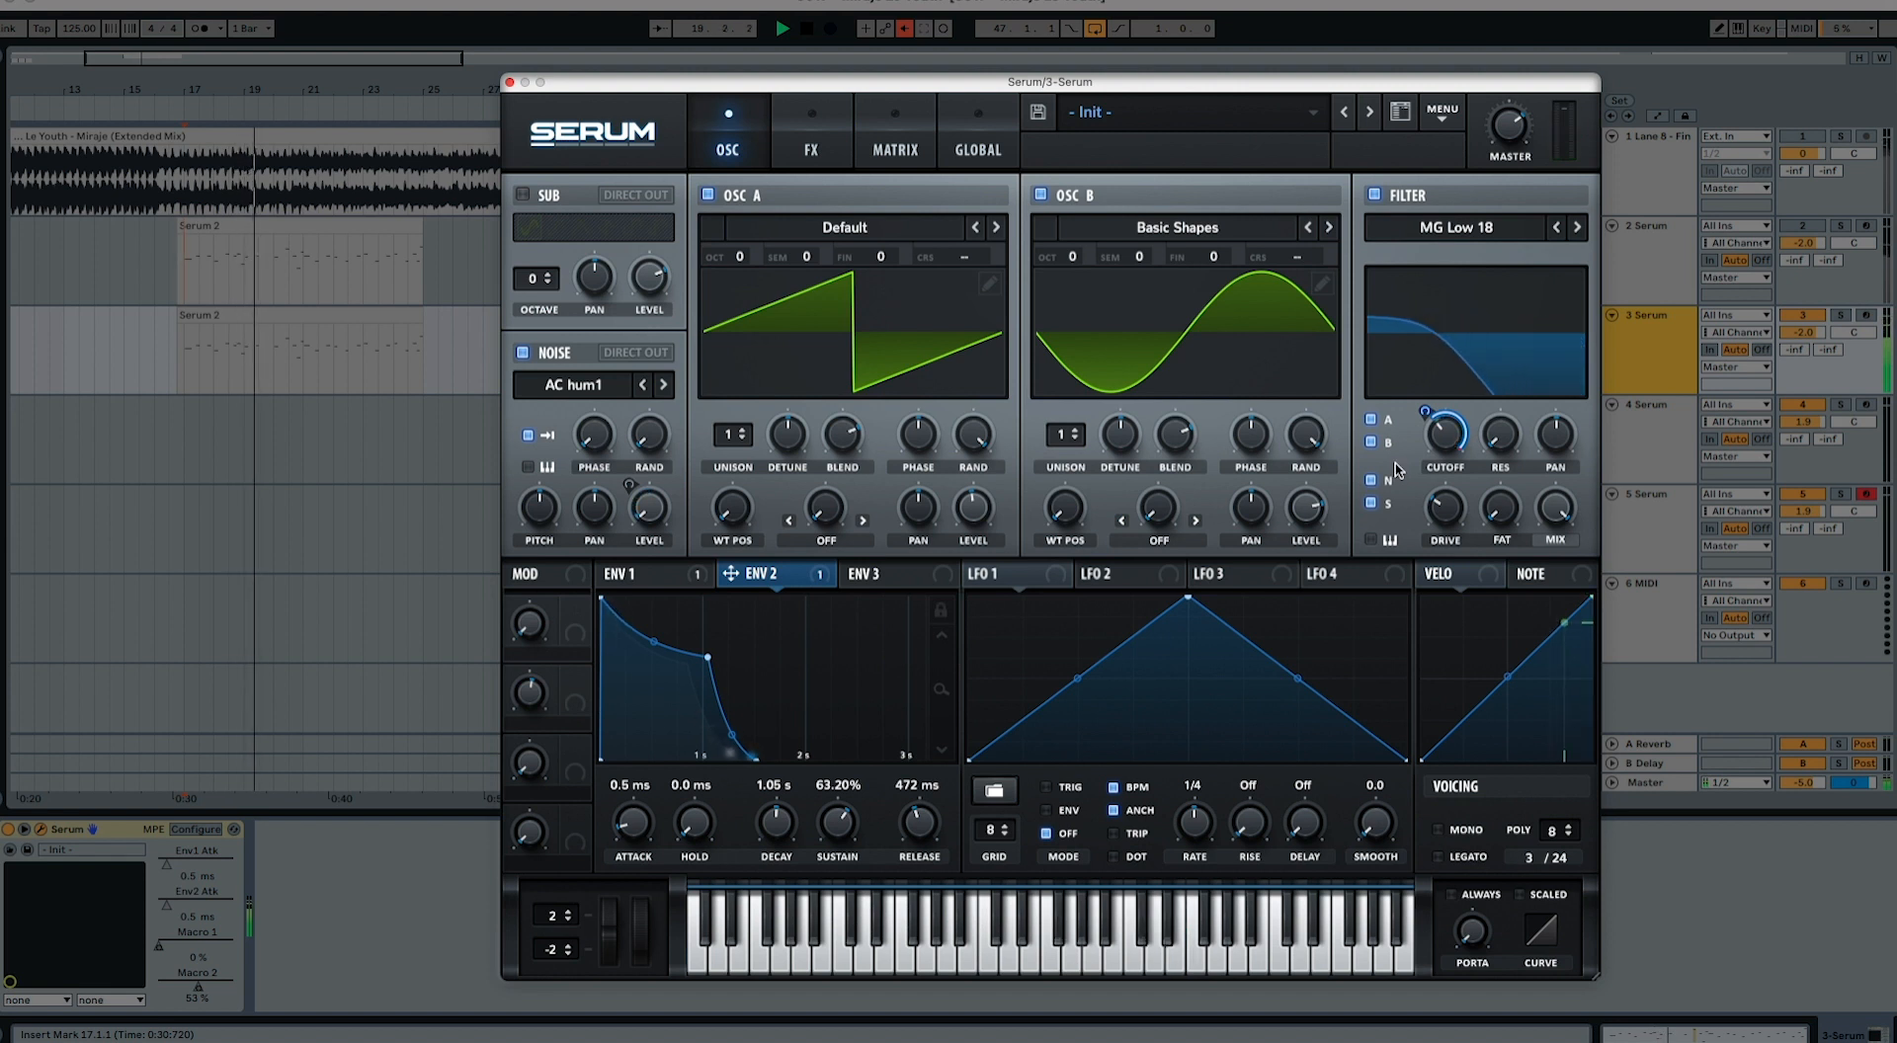
key(space)
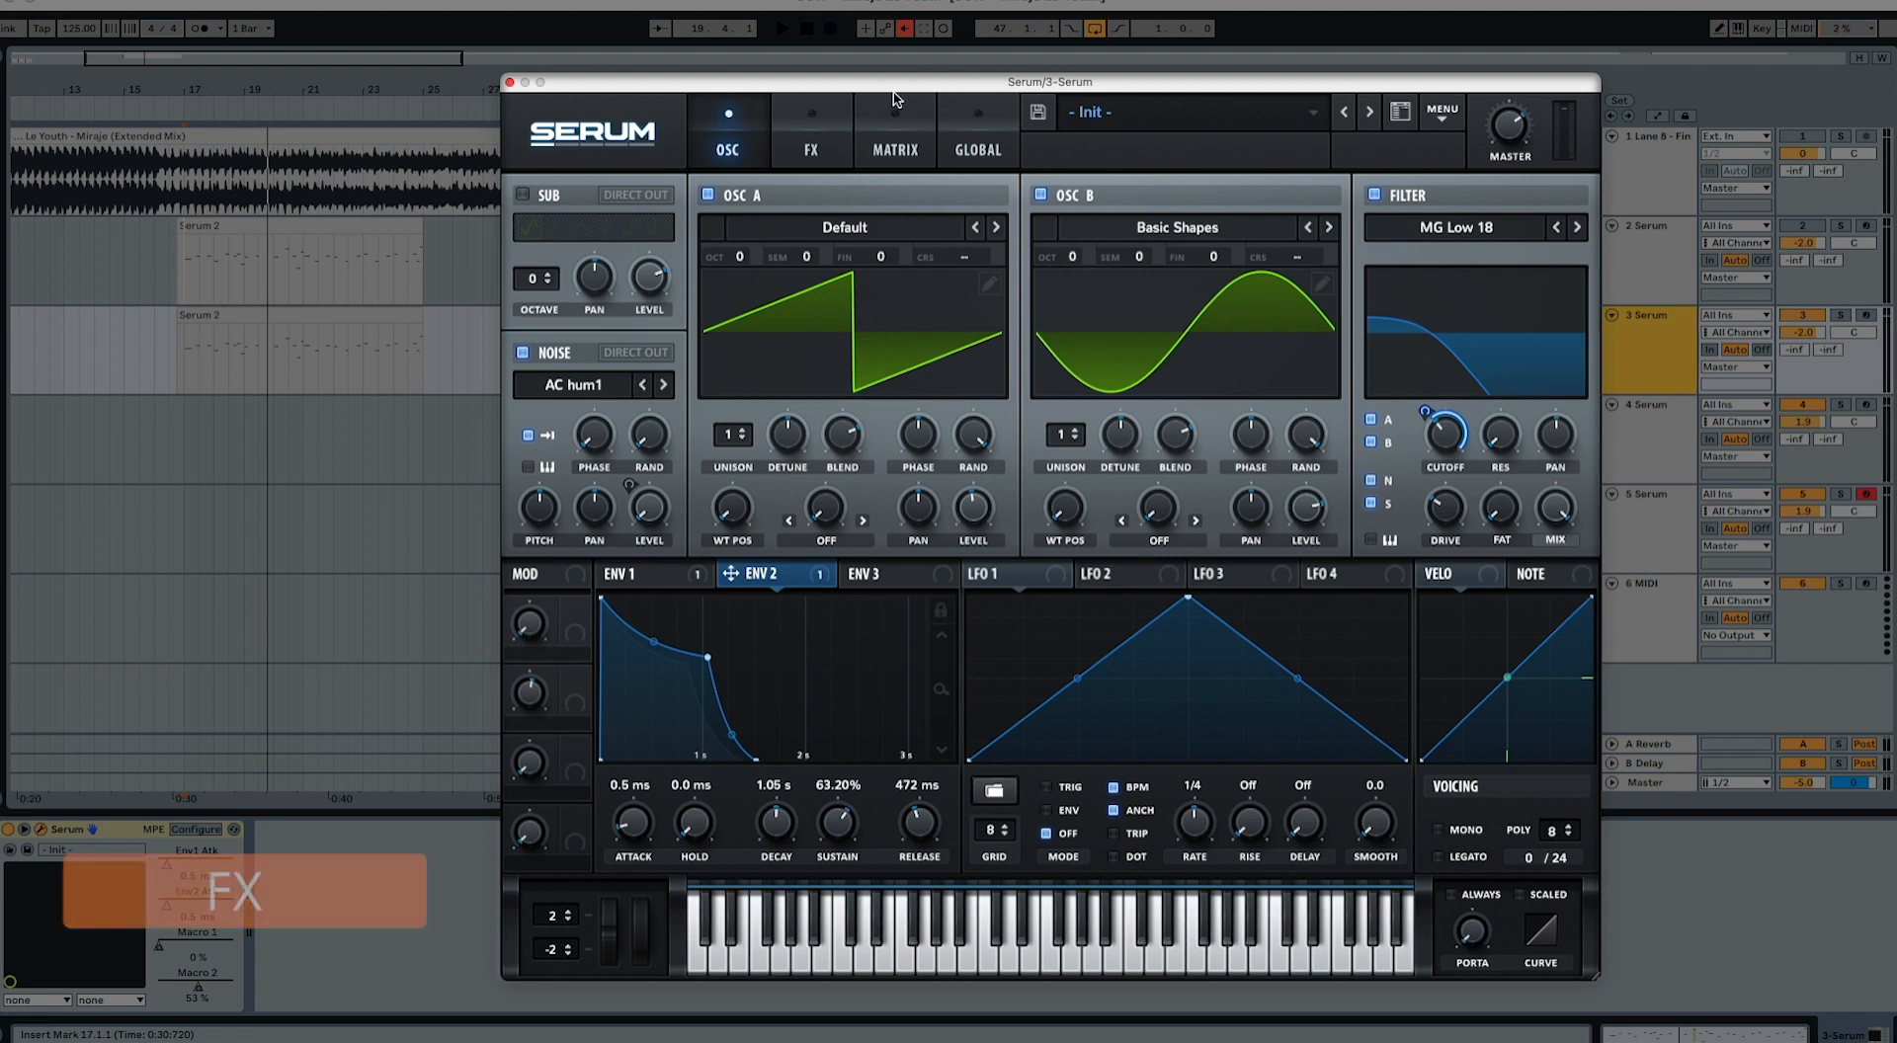
Step: Enable the FX filter, move it to the start of the effects chain and set its type to MG Low 24
click(812, 144)
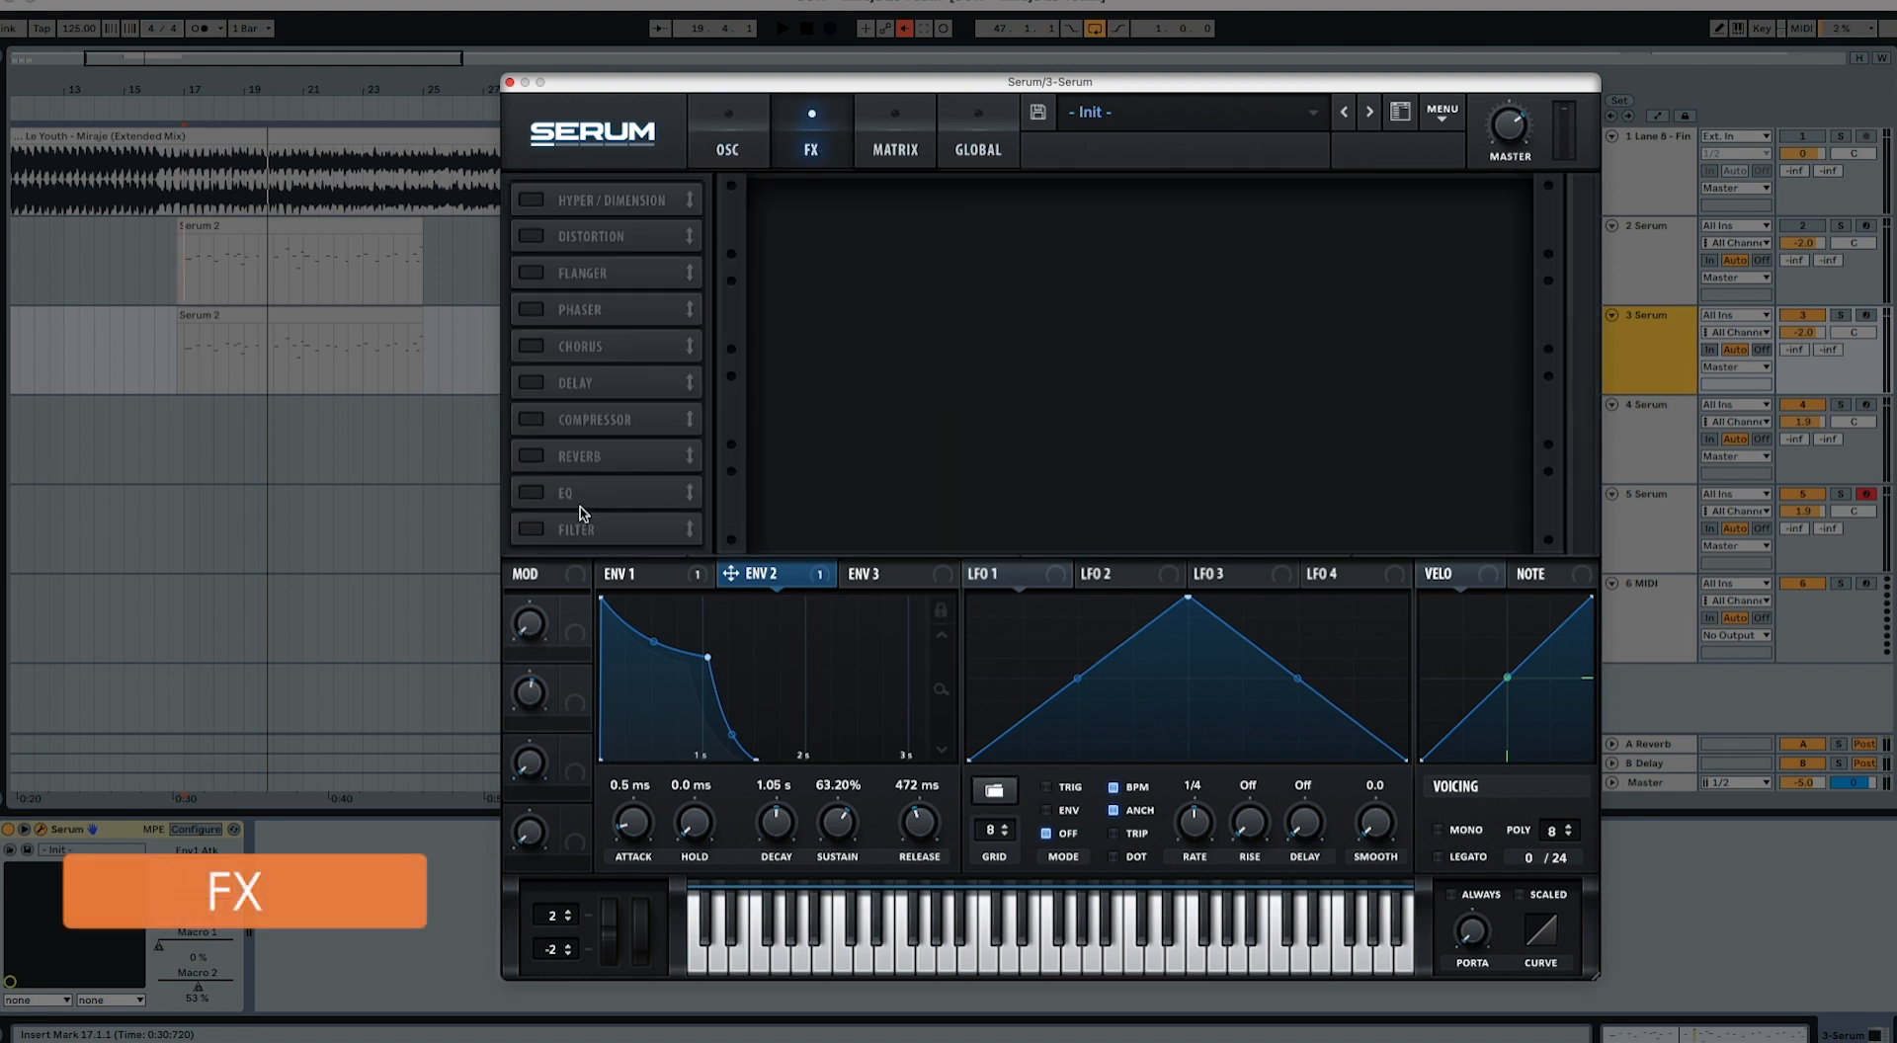
click(578, 528)
drag(578, 529, 576, 195)
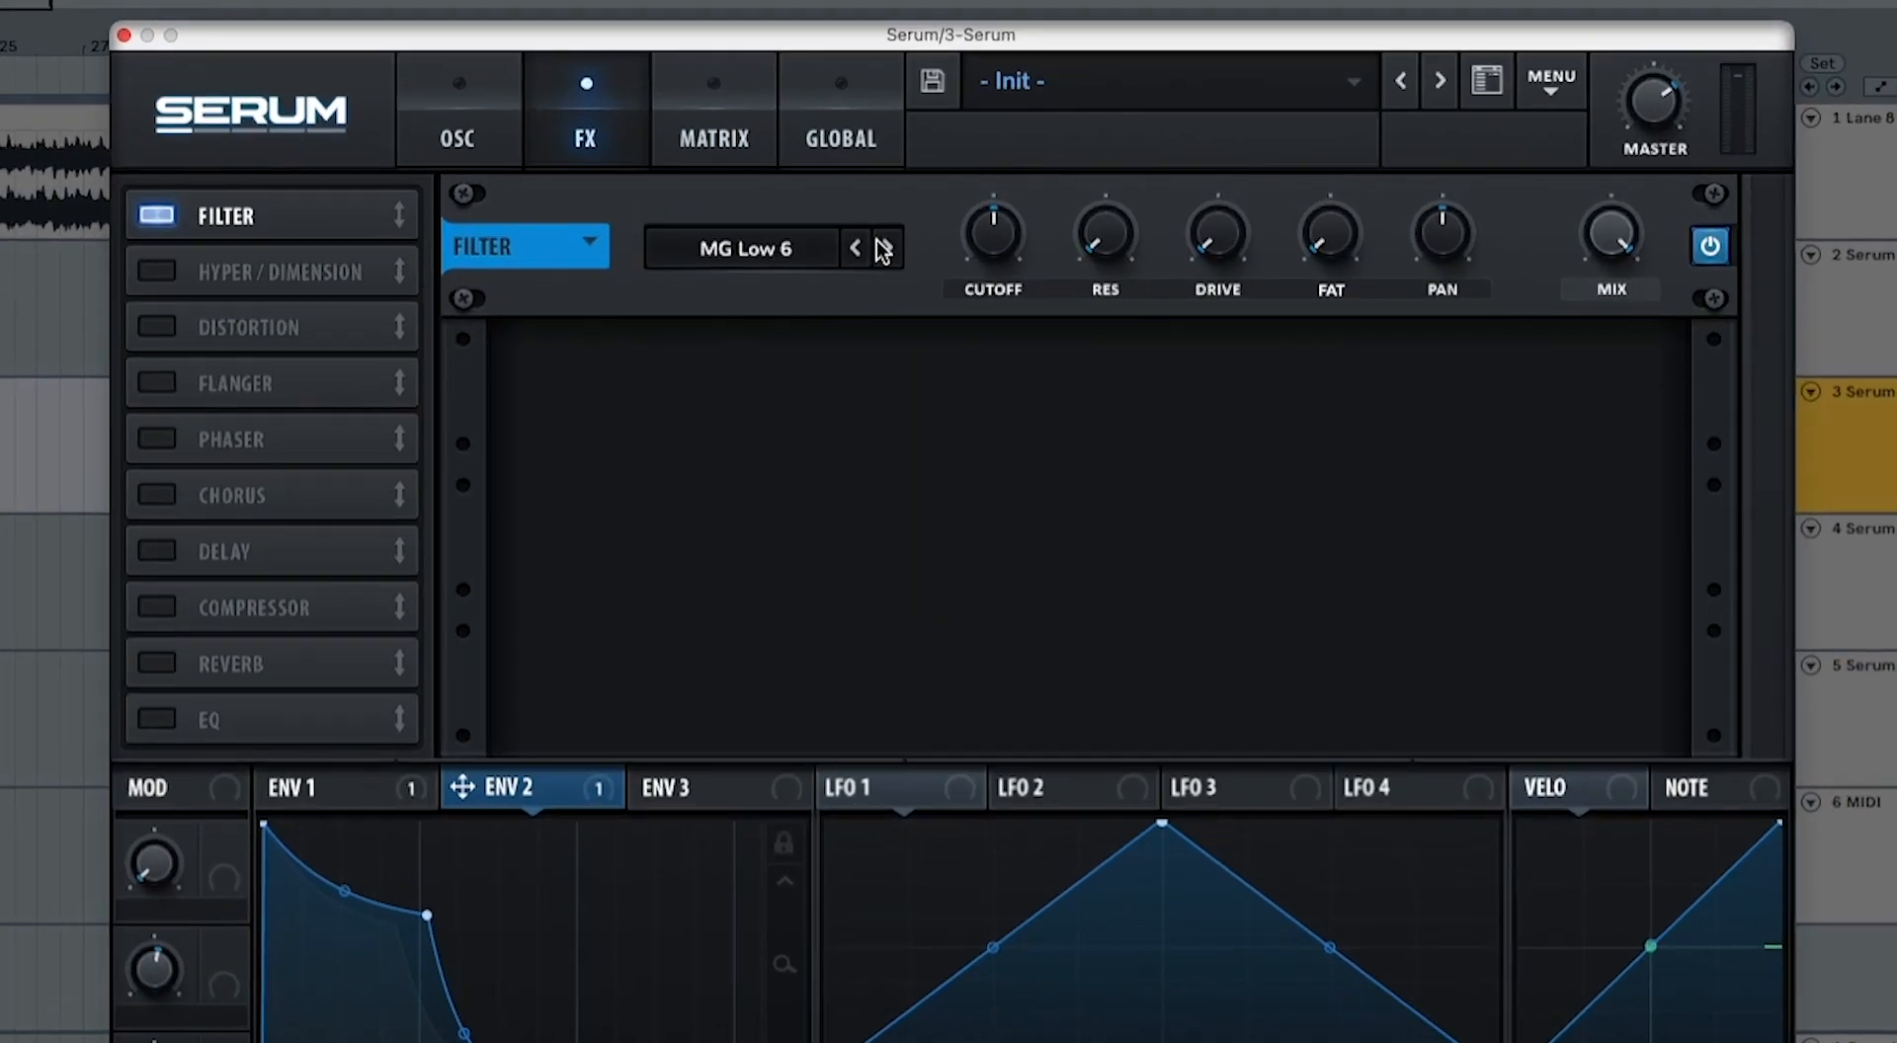
click(1007, 221)
click(1007, 222)
click(889, 249)
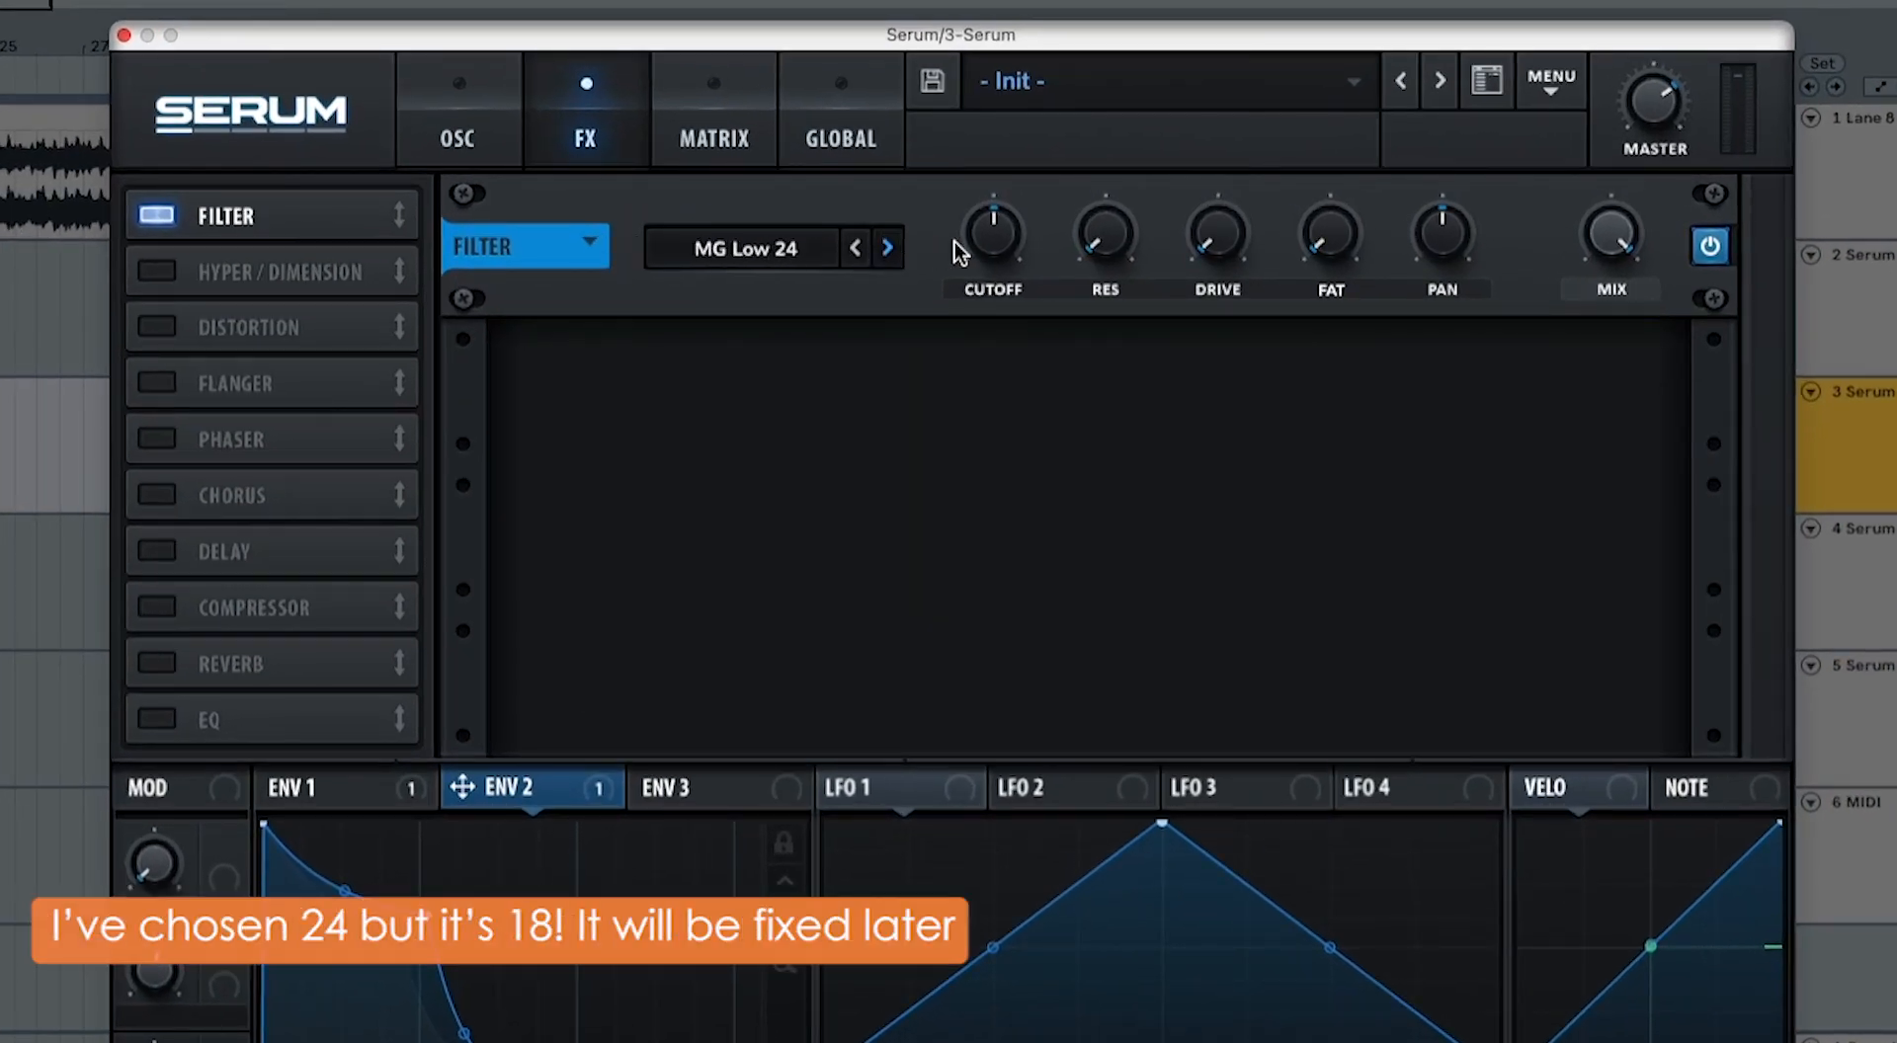
Step: Lower the FX filter's cutoff, modulate it with Env 2, and slightly raise the filter's resonance and fat
drag(988, 240, 968, 323)
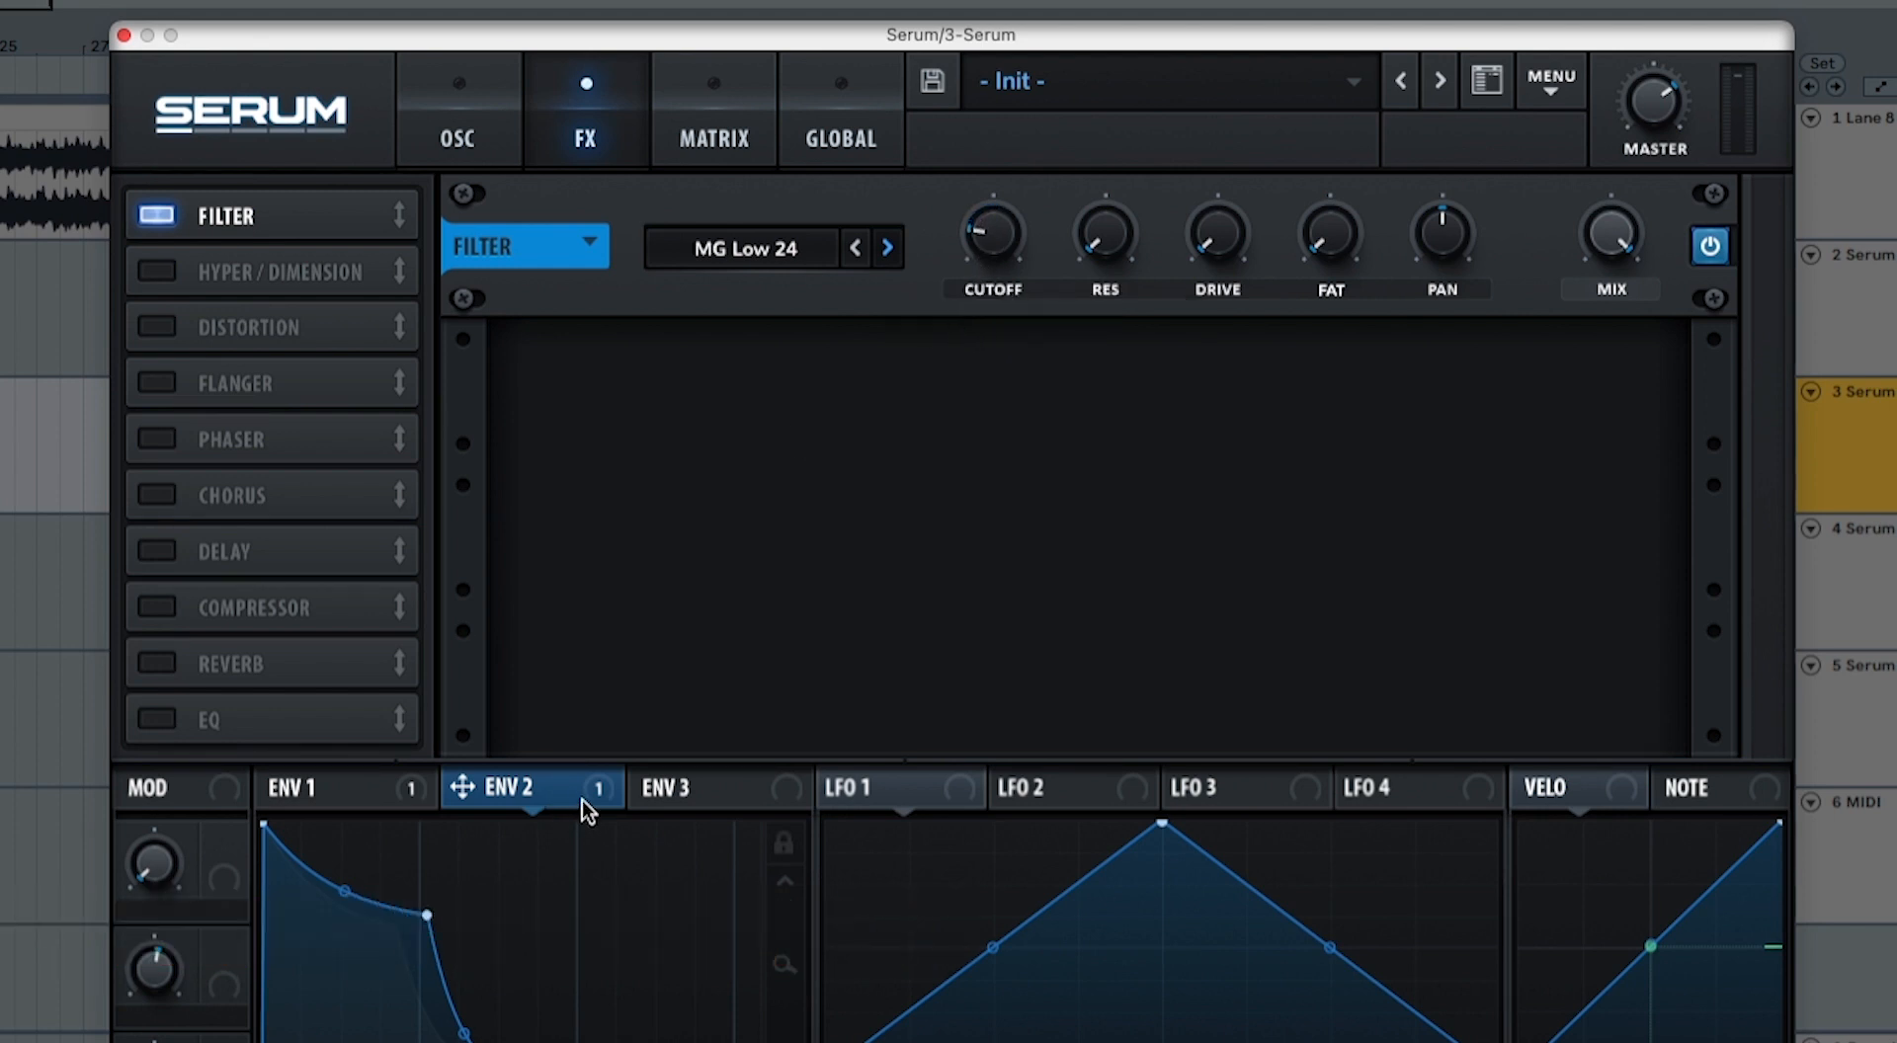
drag(608, 790, 960, 296)
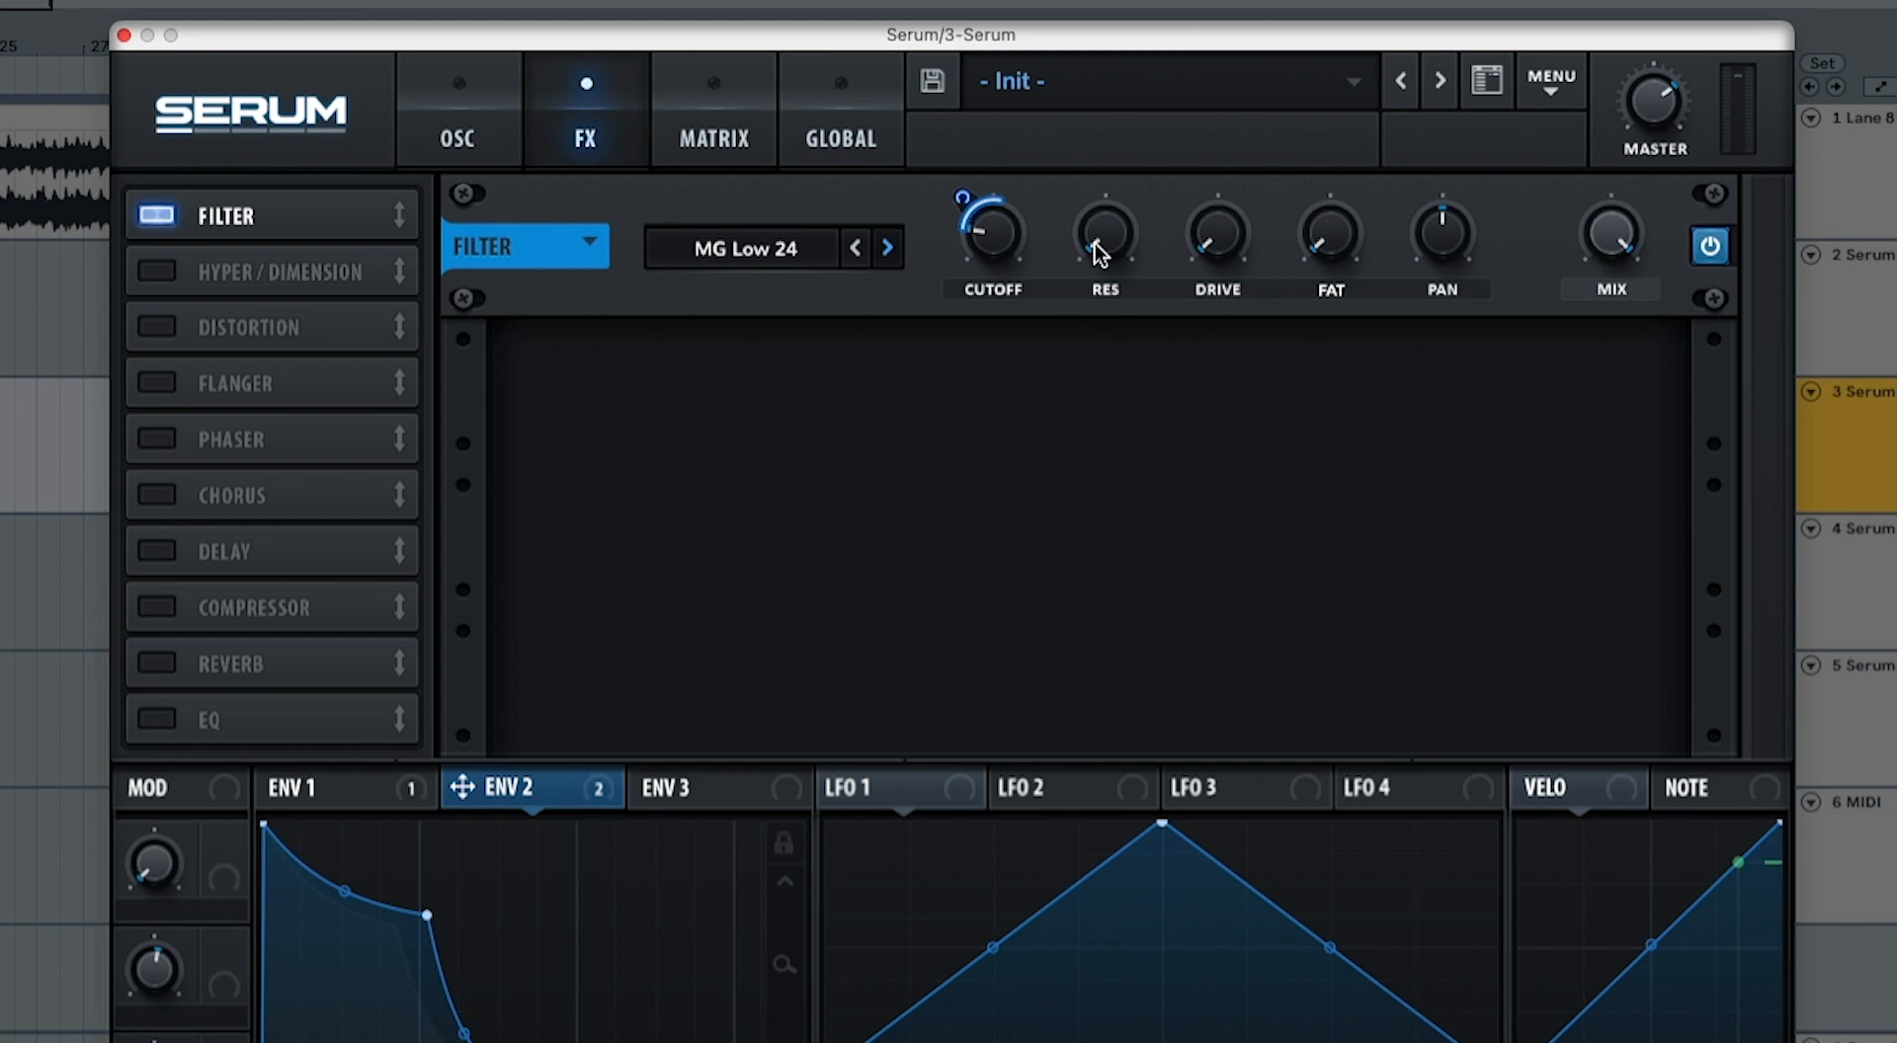
mouse_move(1099, 240)
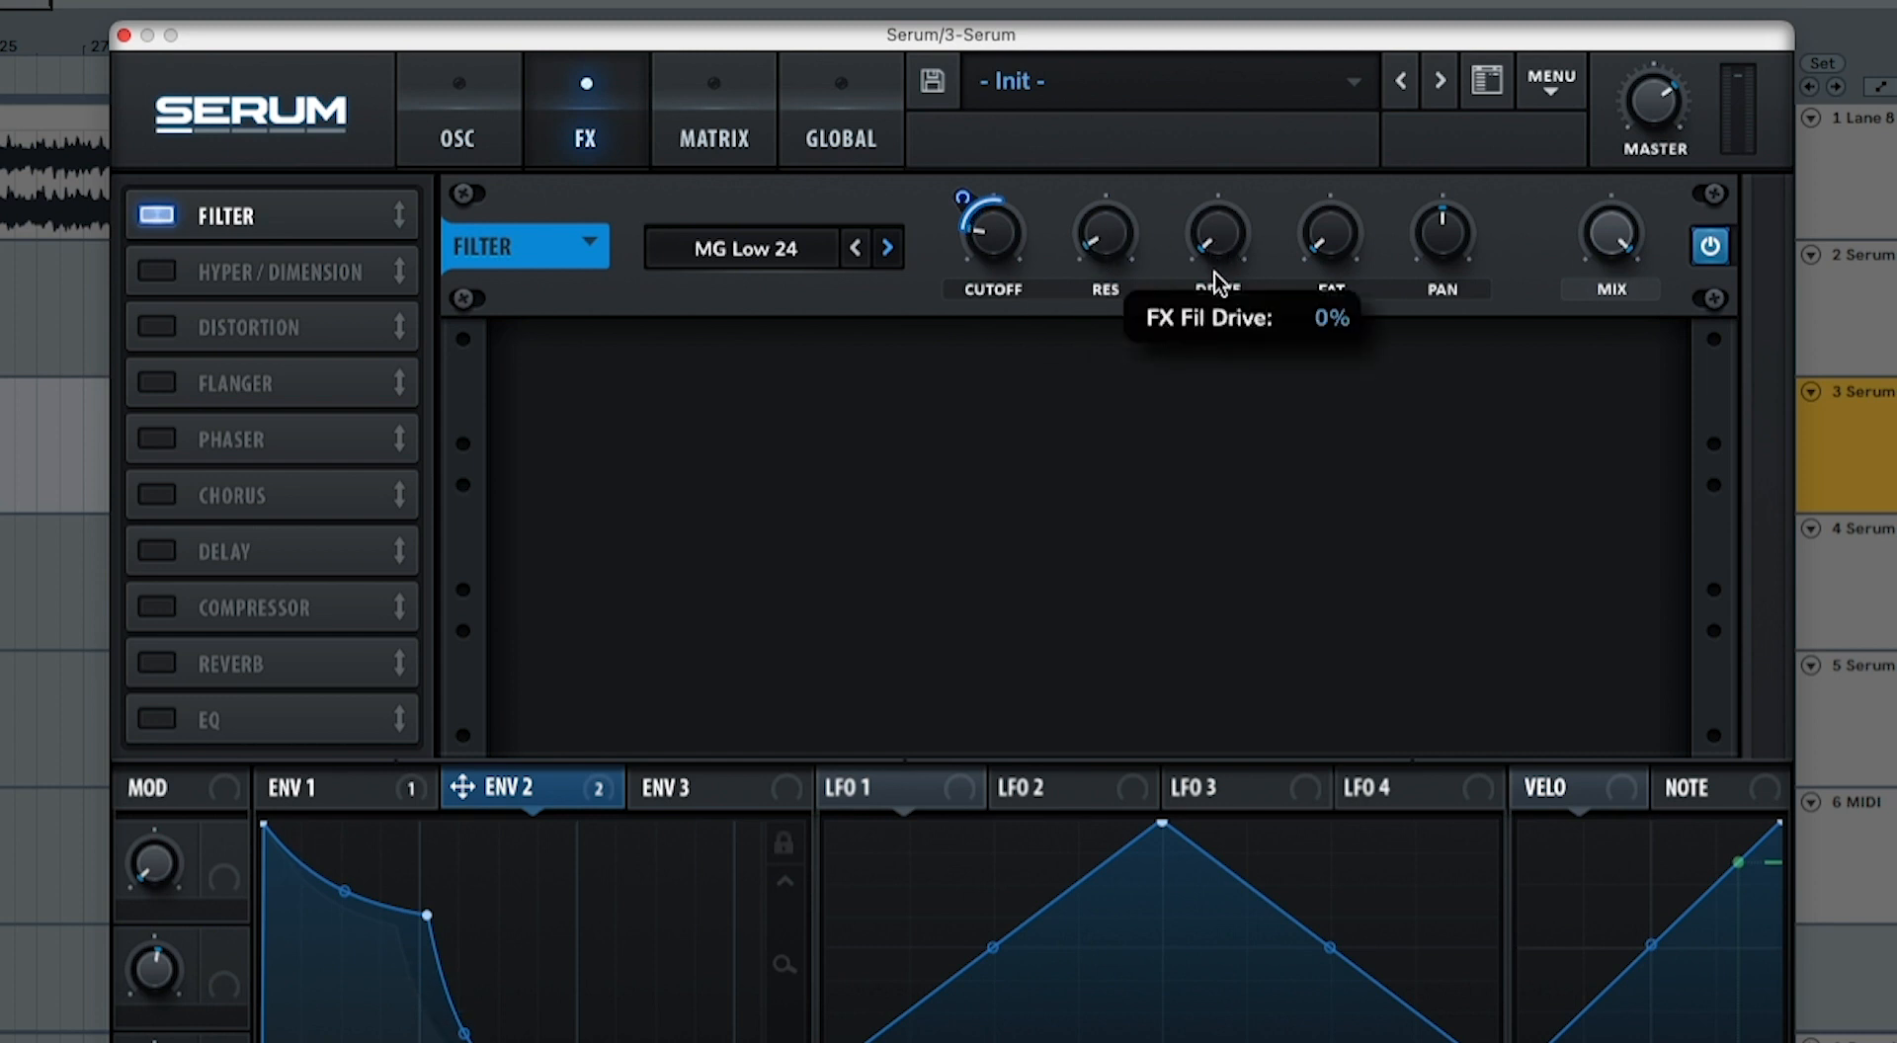
drag(1322, 241, 1333, 187)
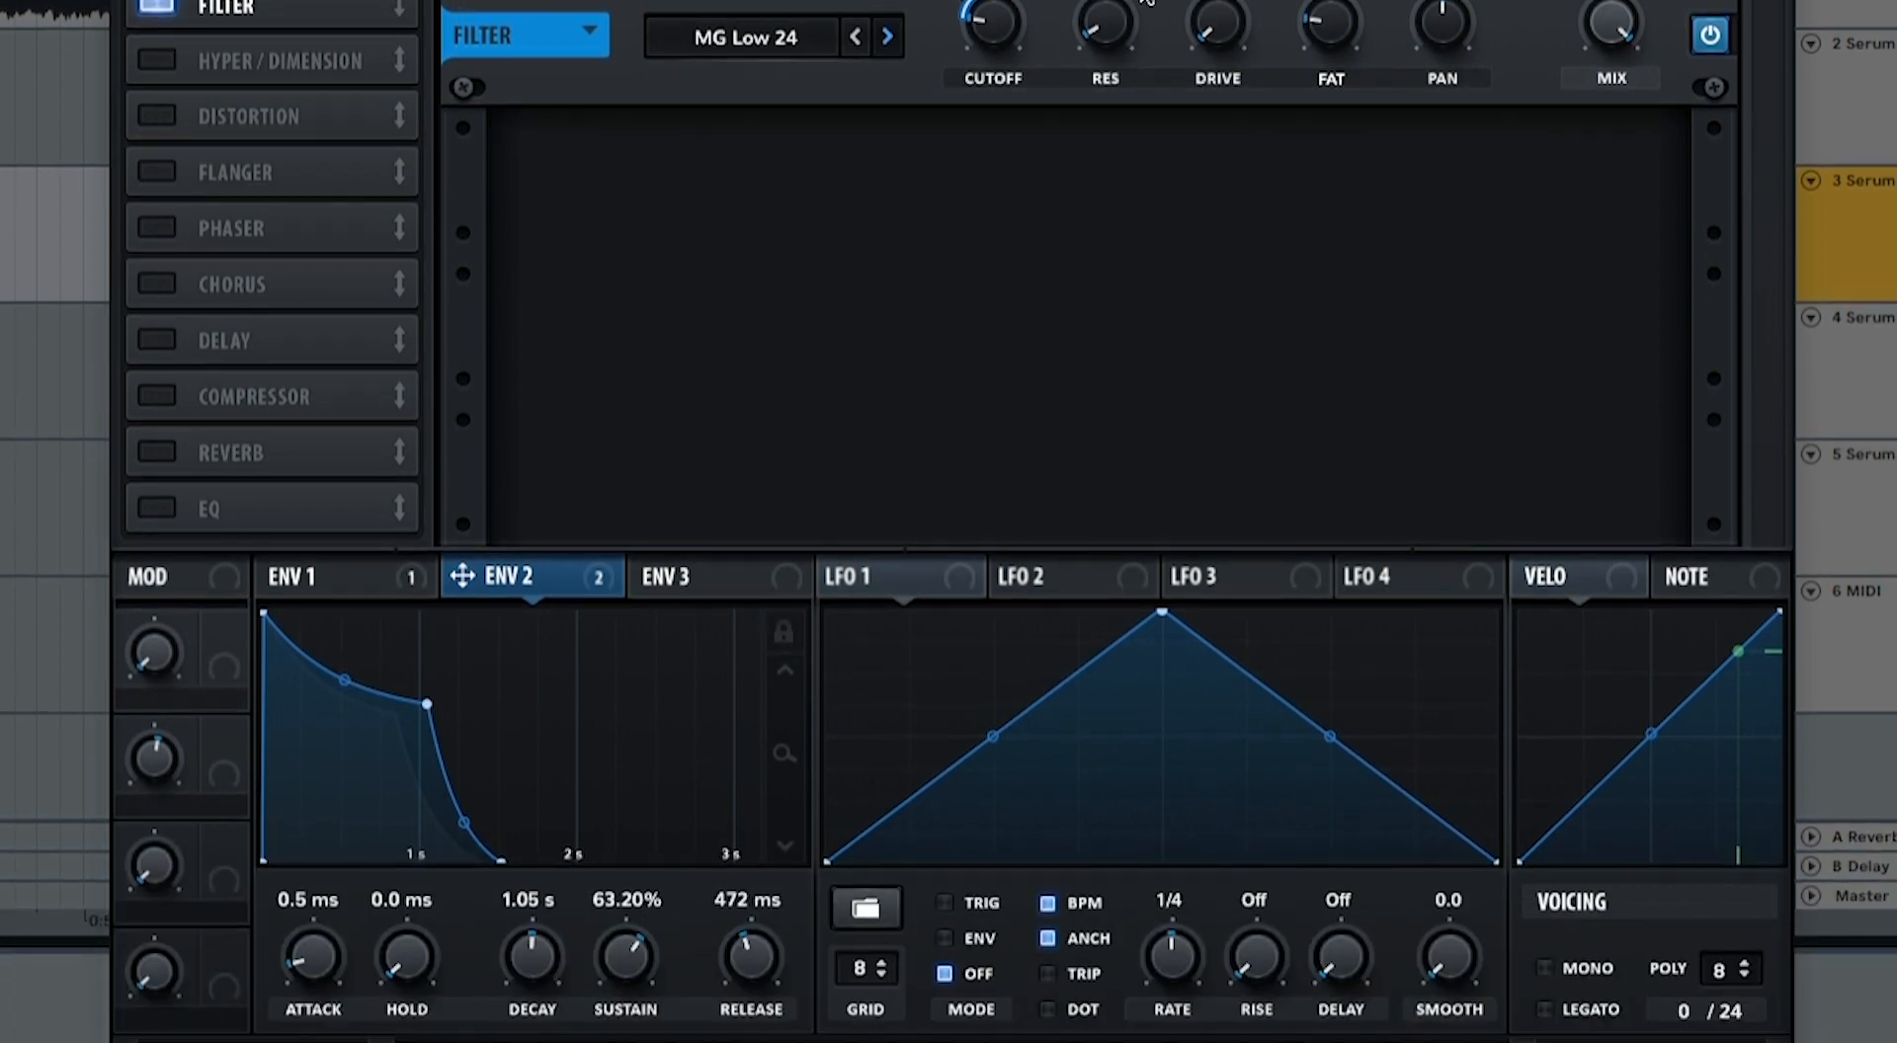
Step: Shape Env 3 with 1.63 s decay, 0% sustain and a steep decay curve, and modulate the FX filter cutoff slightly with it
click(736, 571)
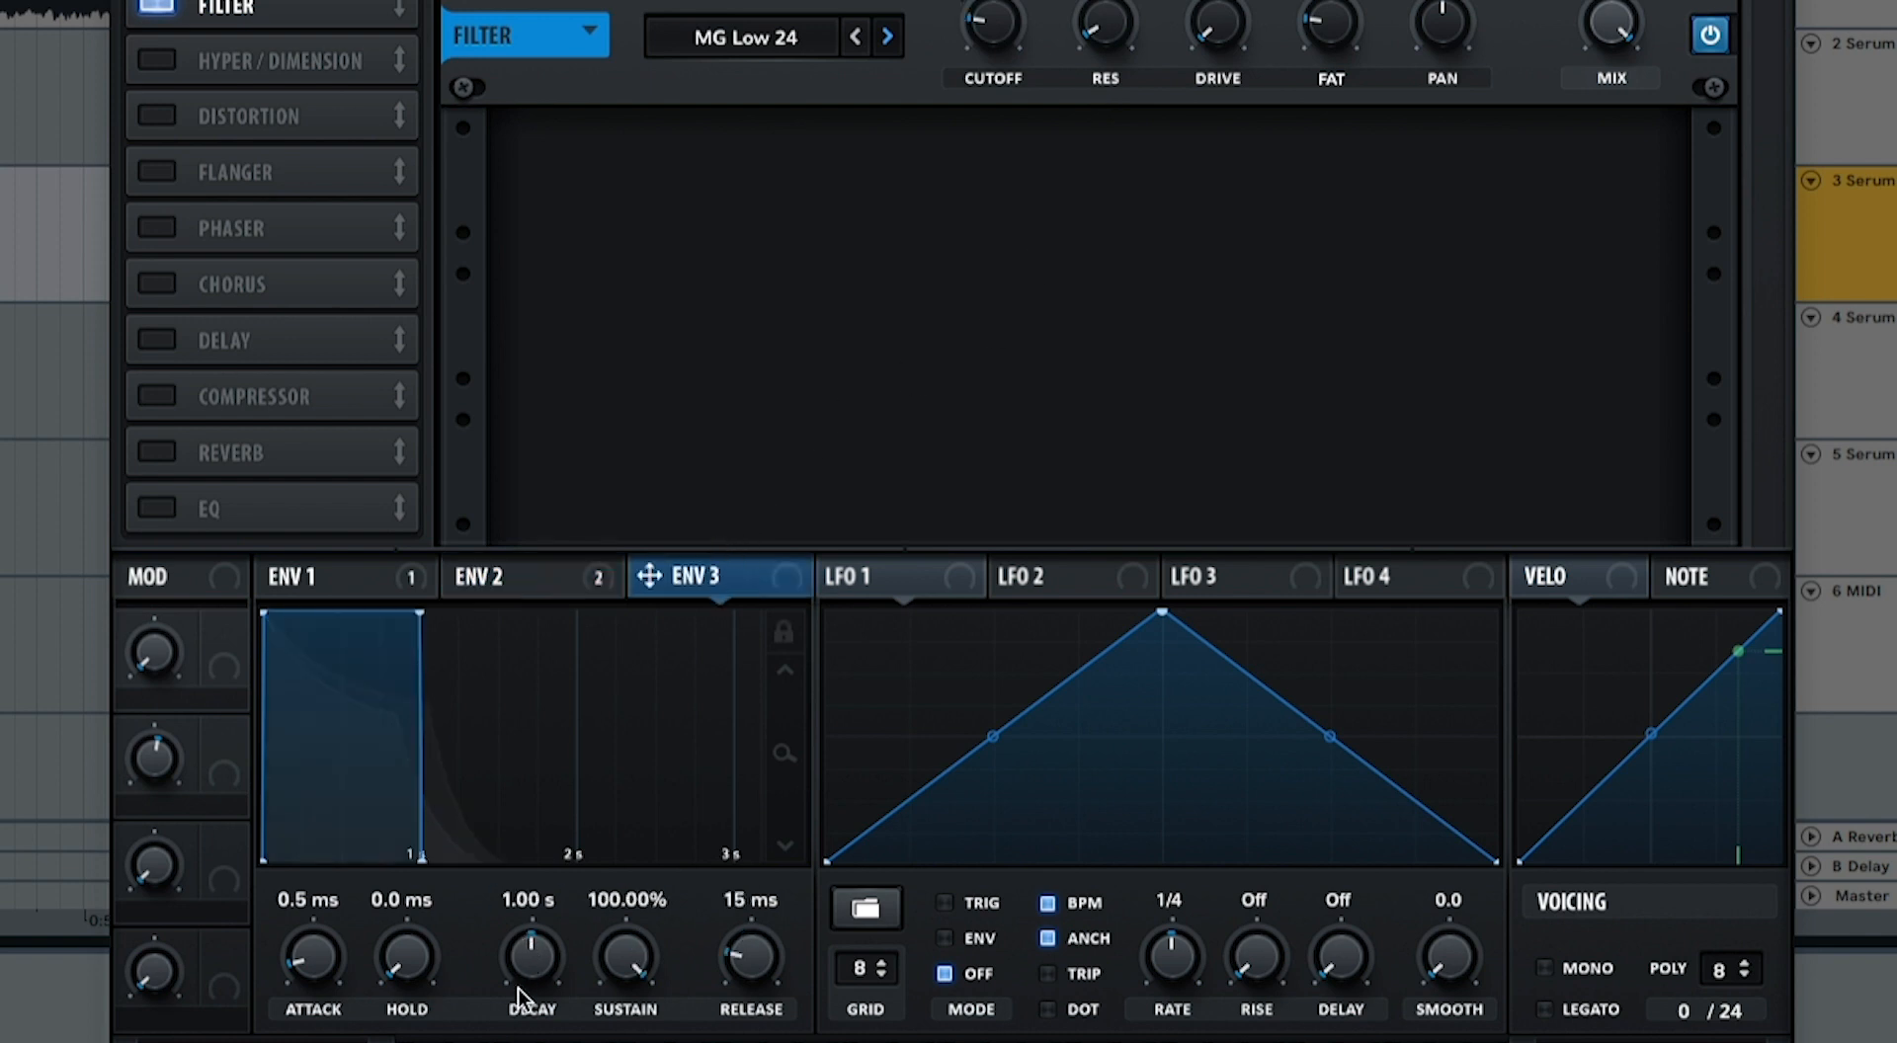
drag(531, 971, 622, 1009)
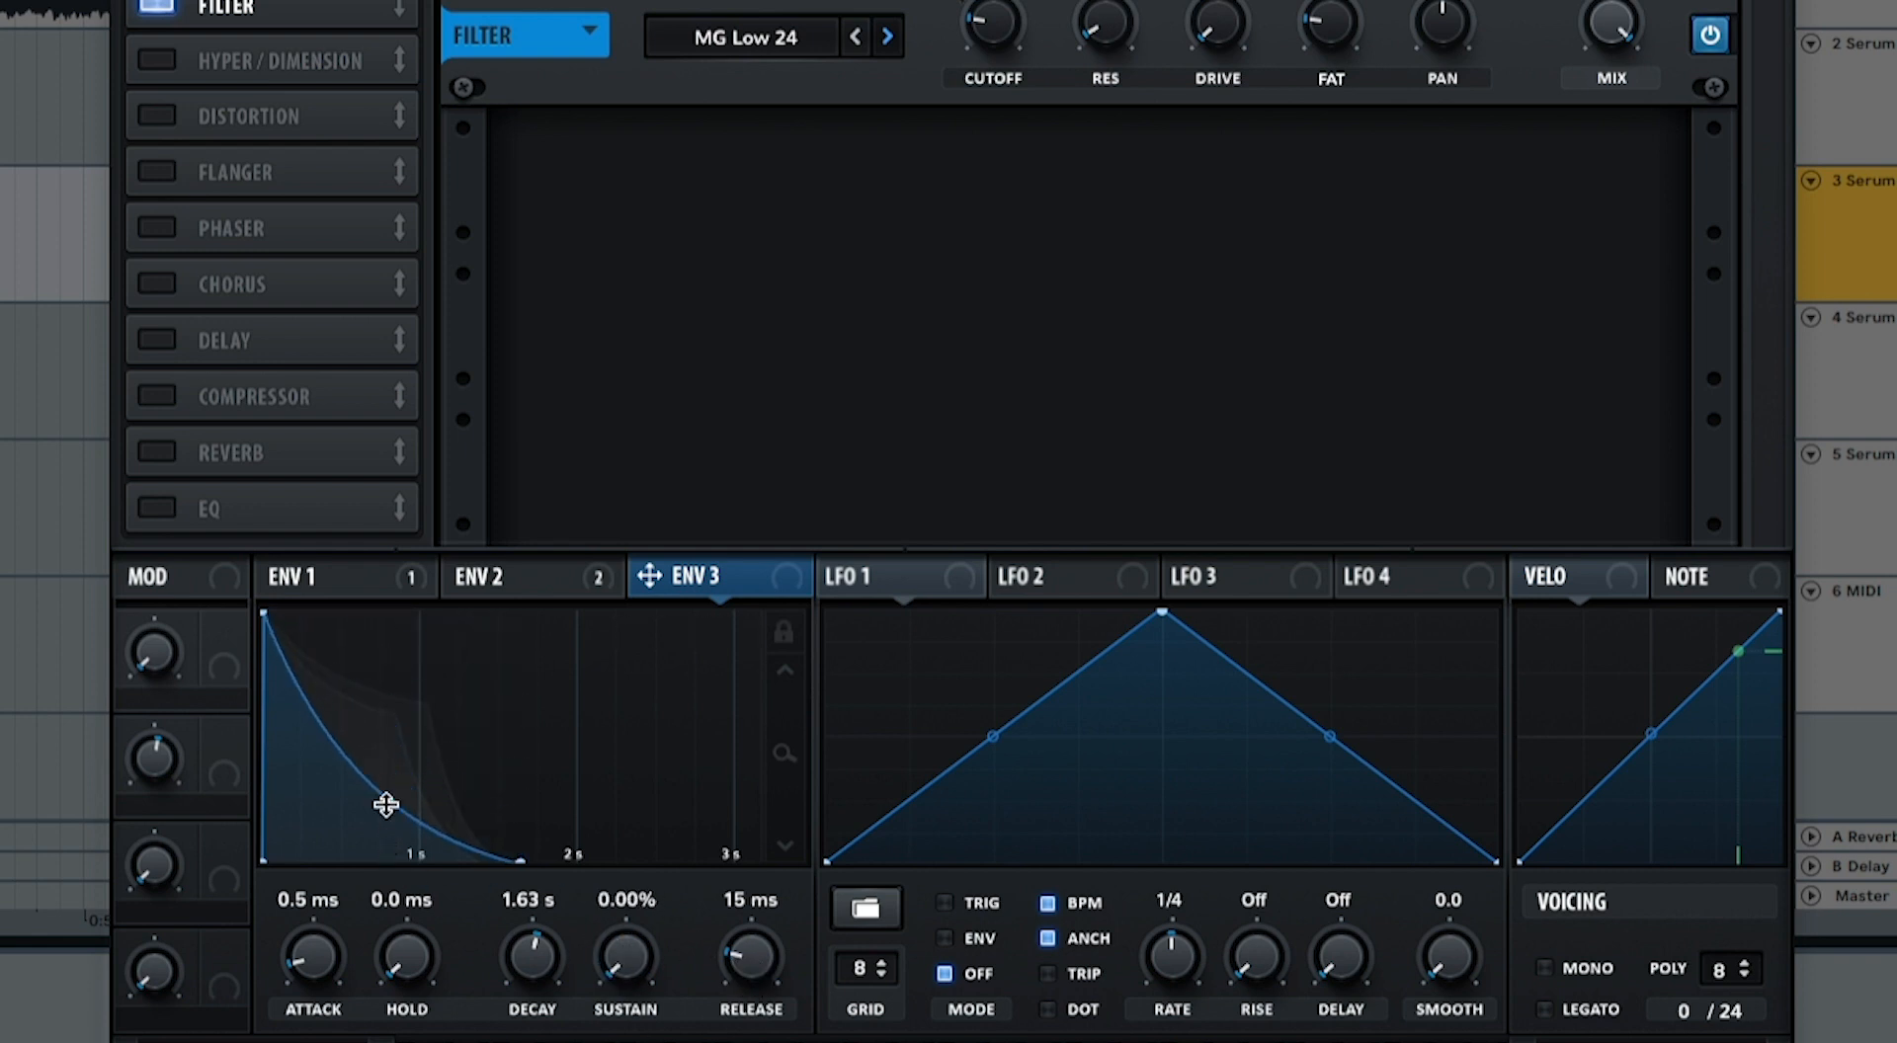
drag(385, 805, 410, 856)
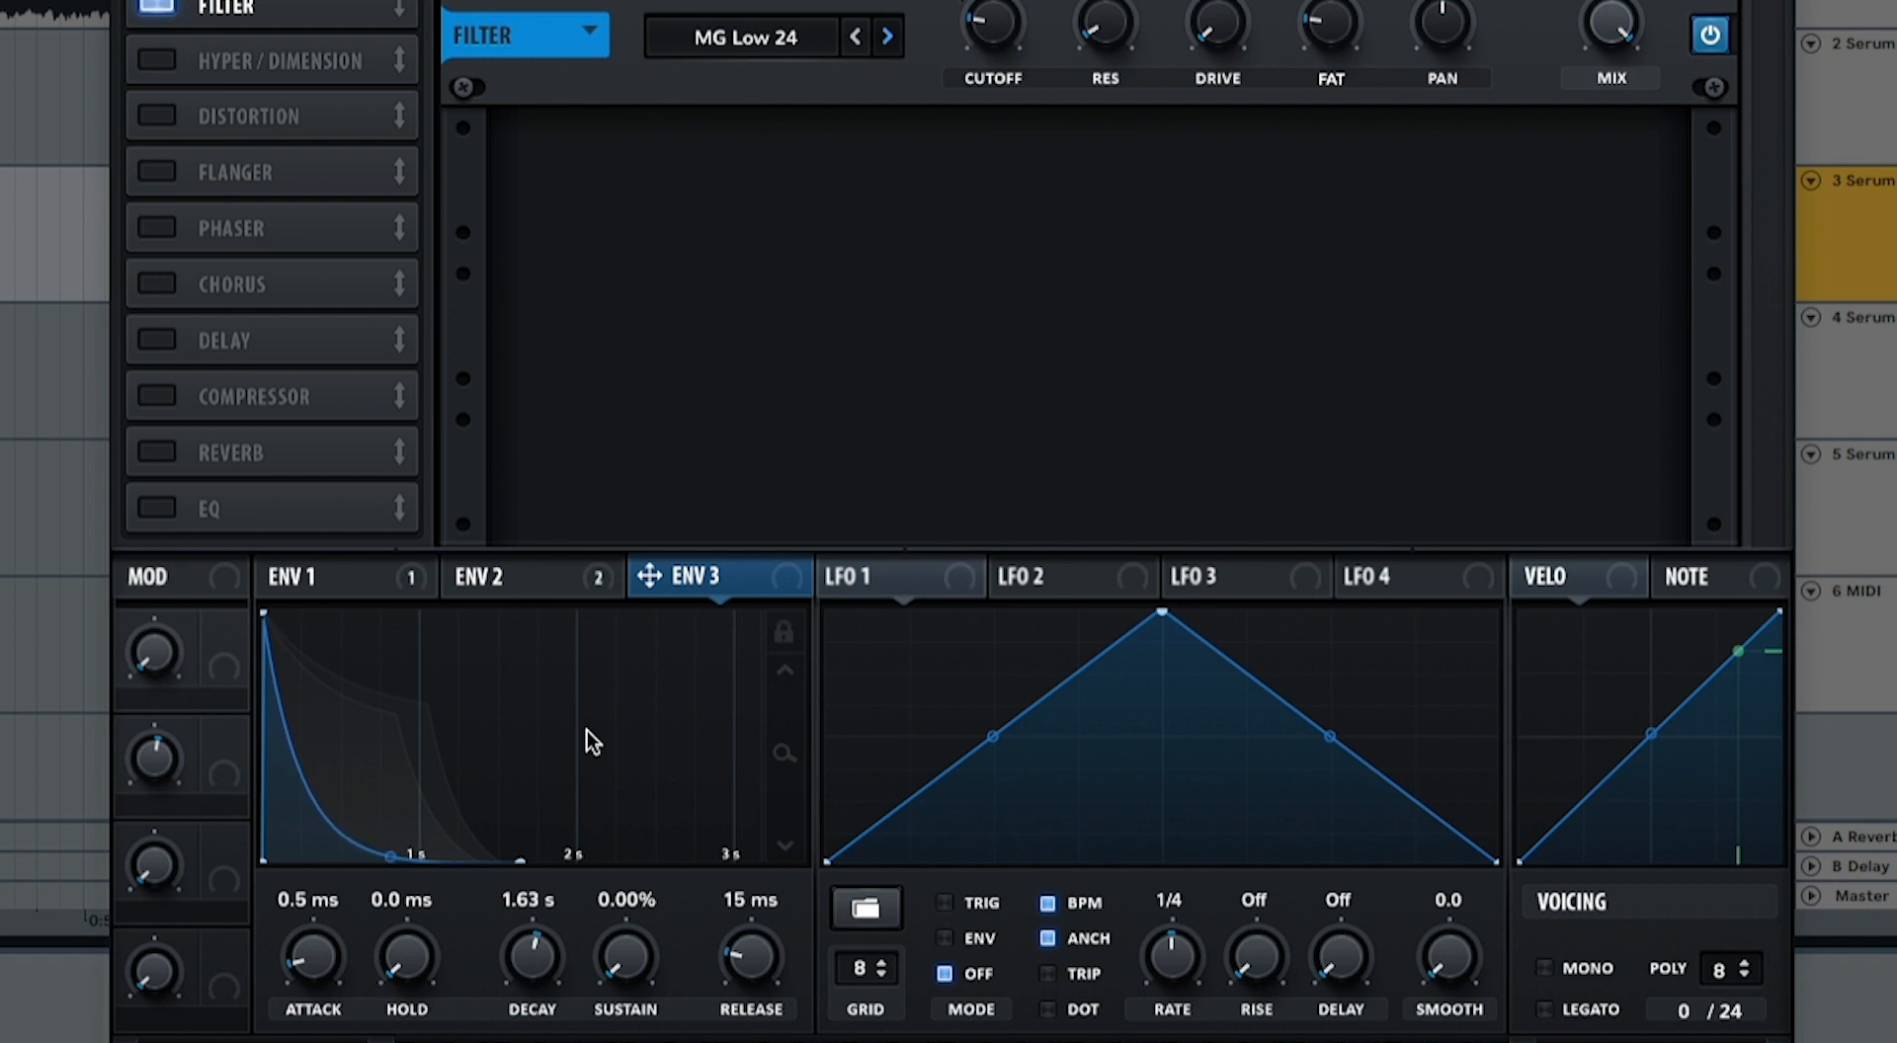
drag(784, 573, 978, 21)
drag(962, 202, 955, 312)
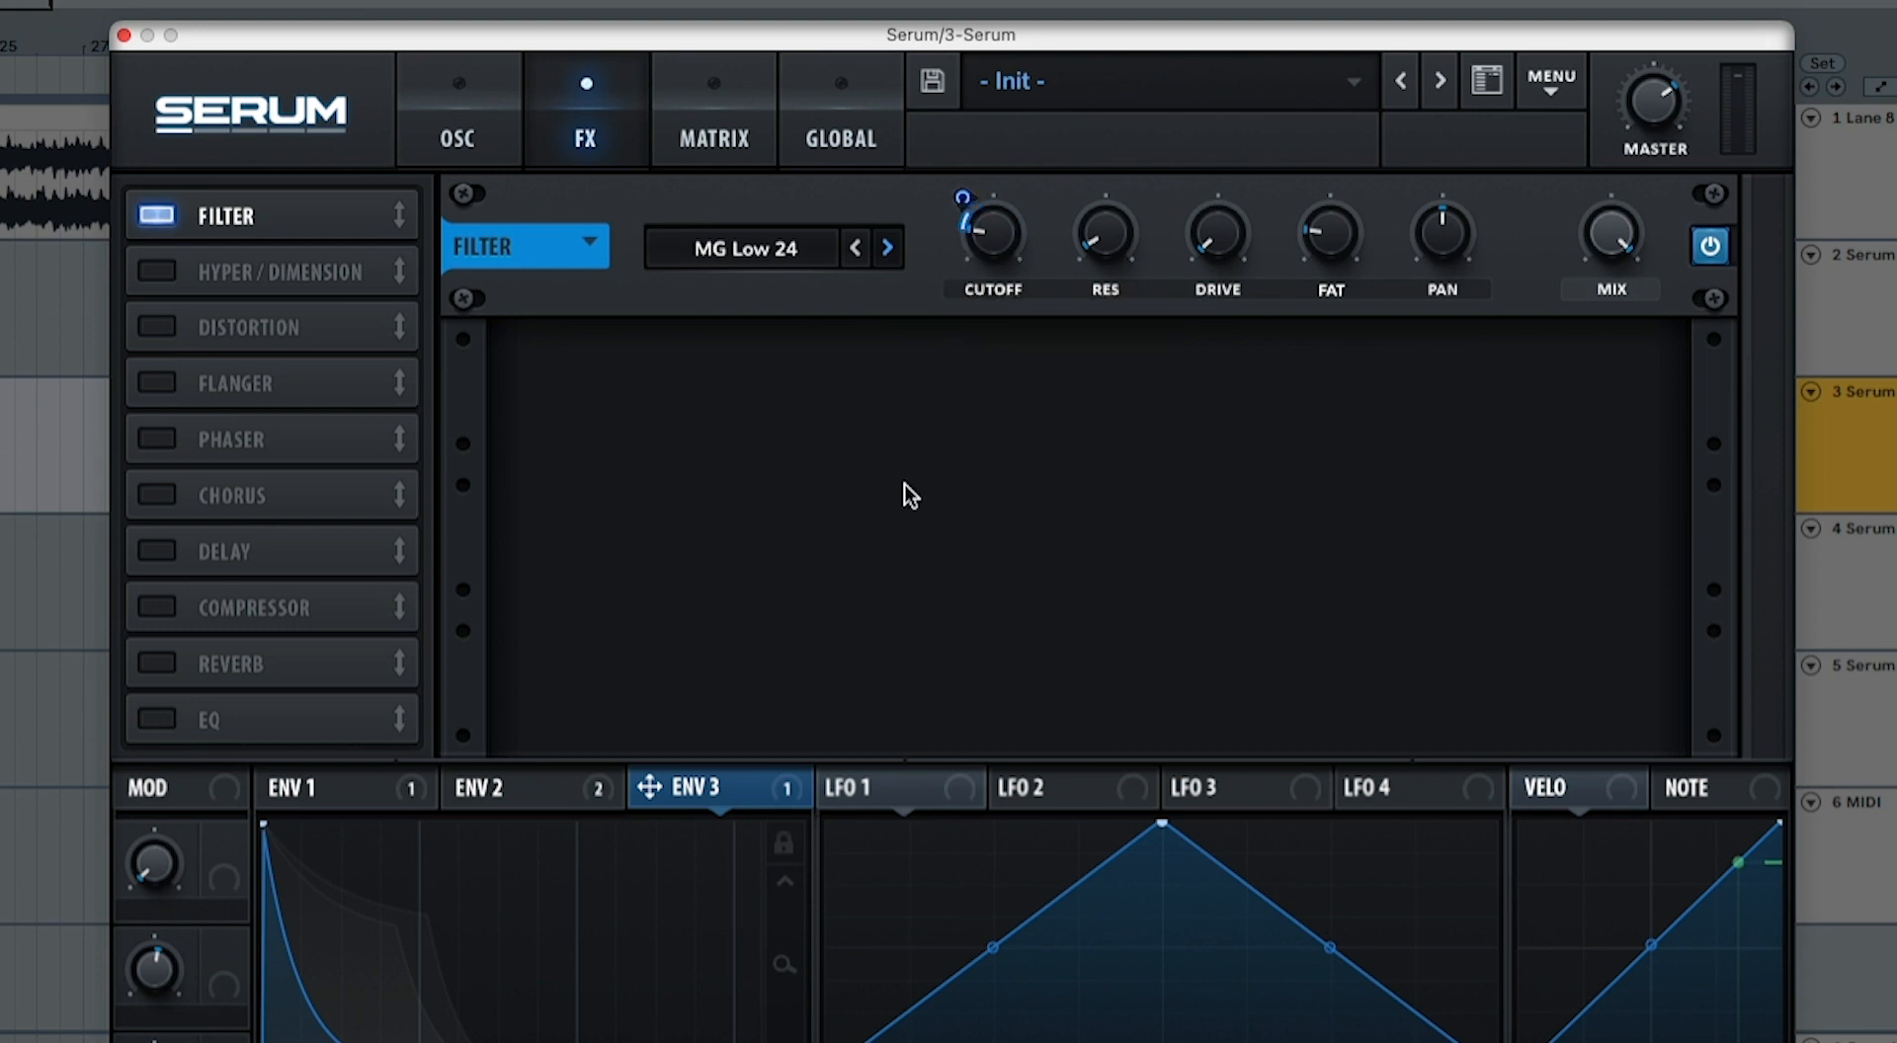
Step: Bypass Env 3's modulation of the FX filter cutoff during playback and re-enable it to compare the sound
right_click(778, 793)
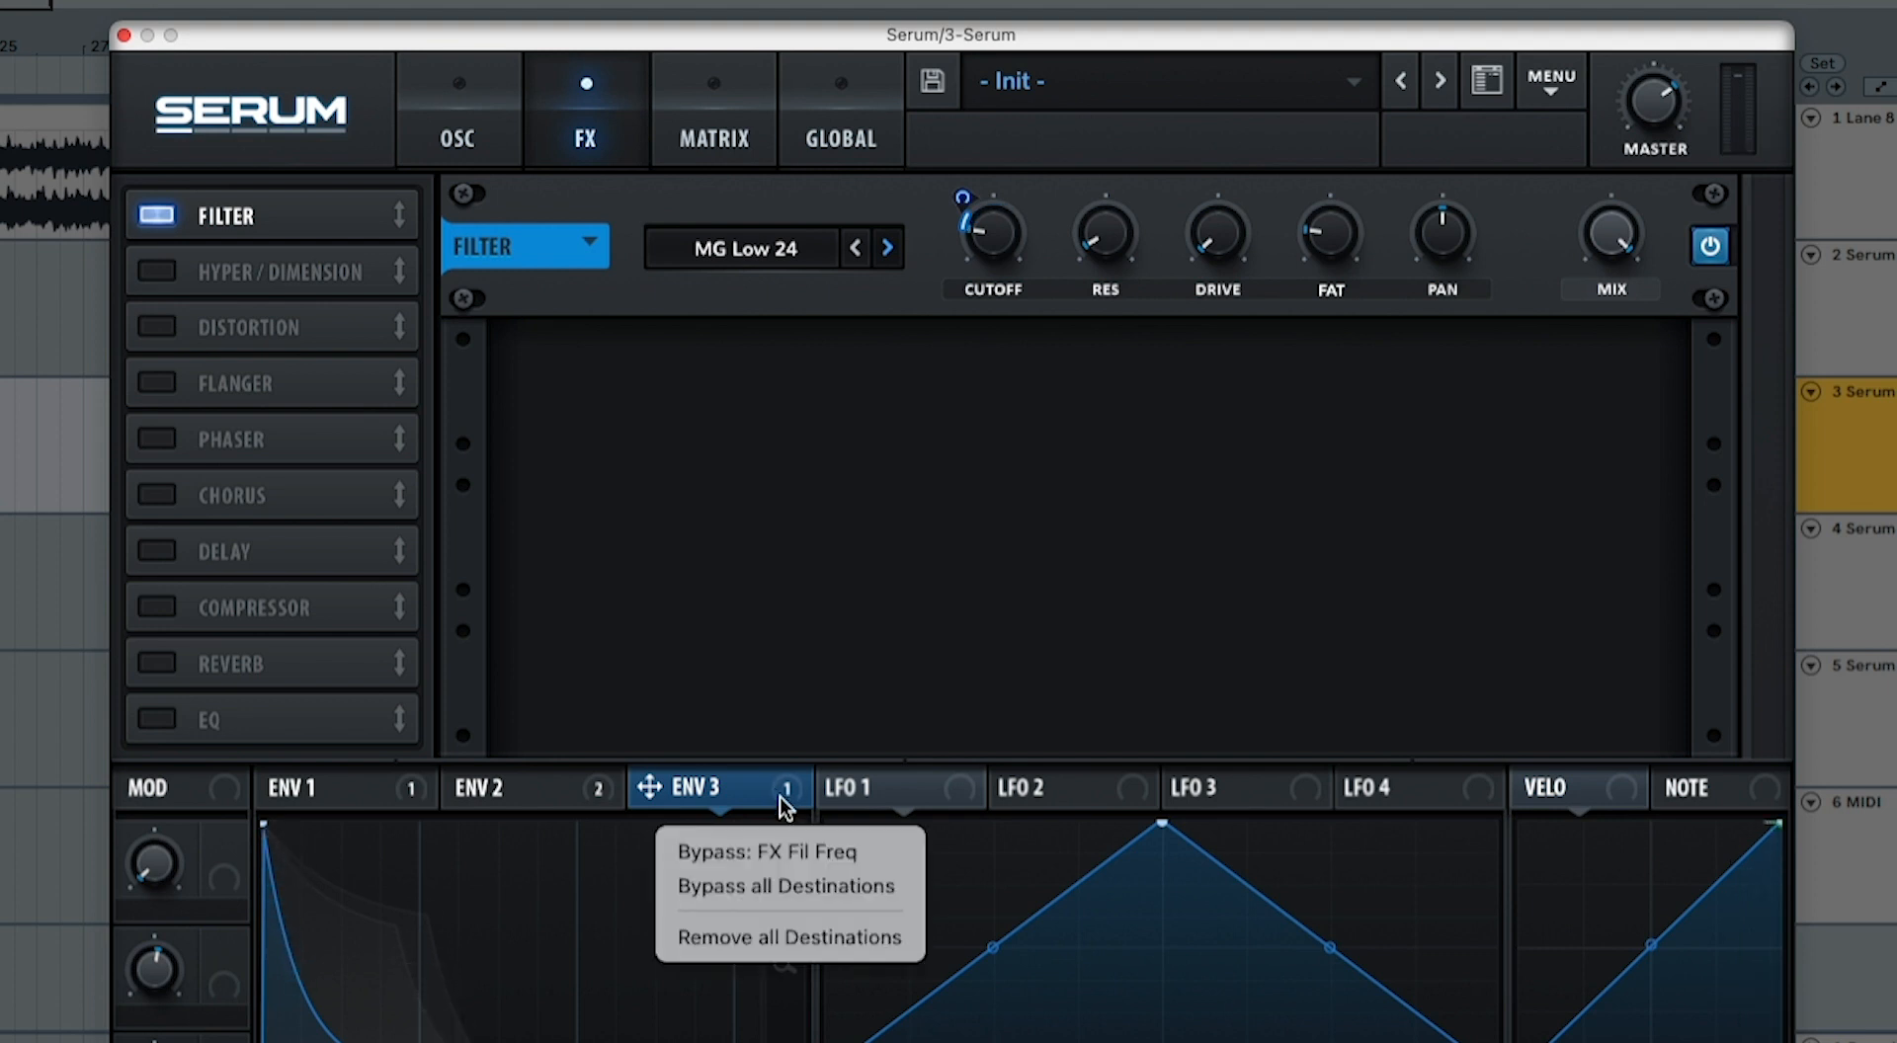
click(787, 850)
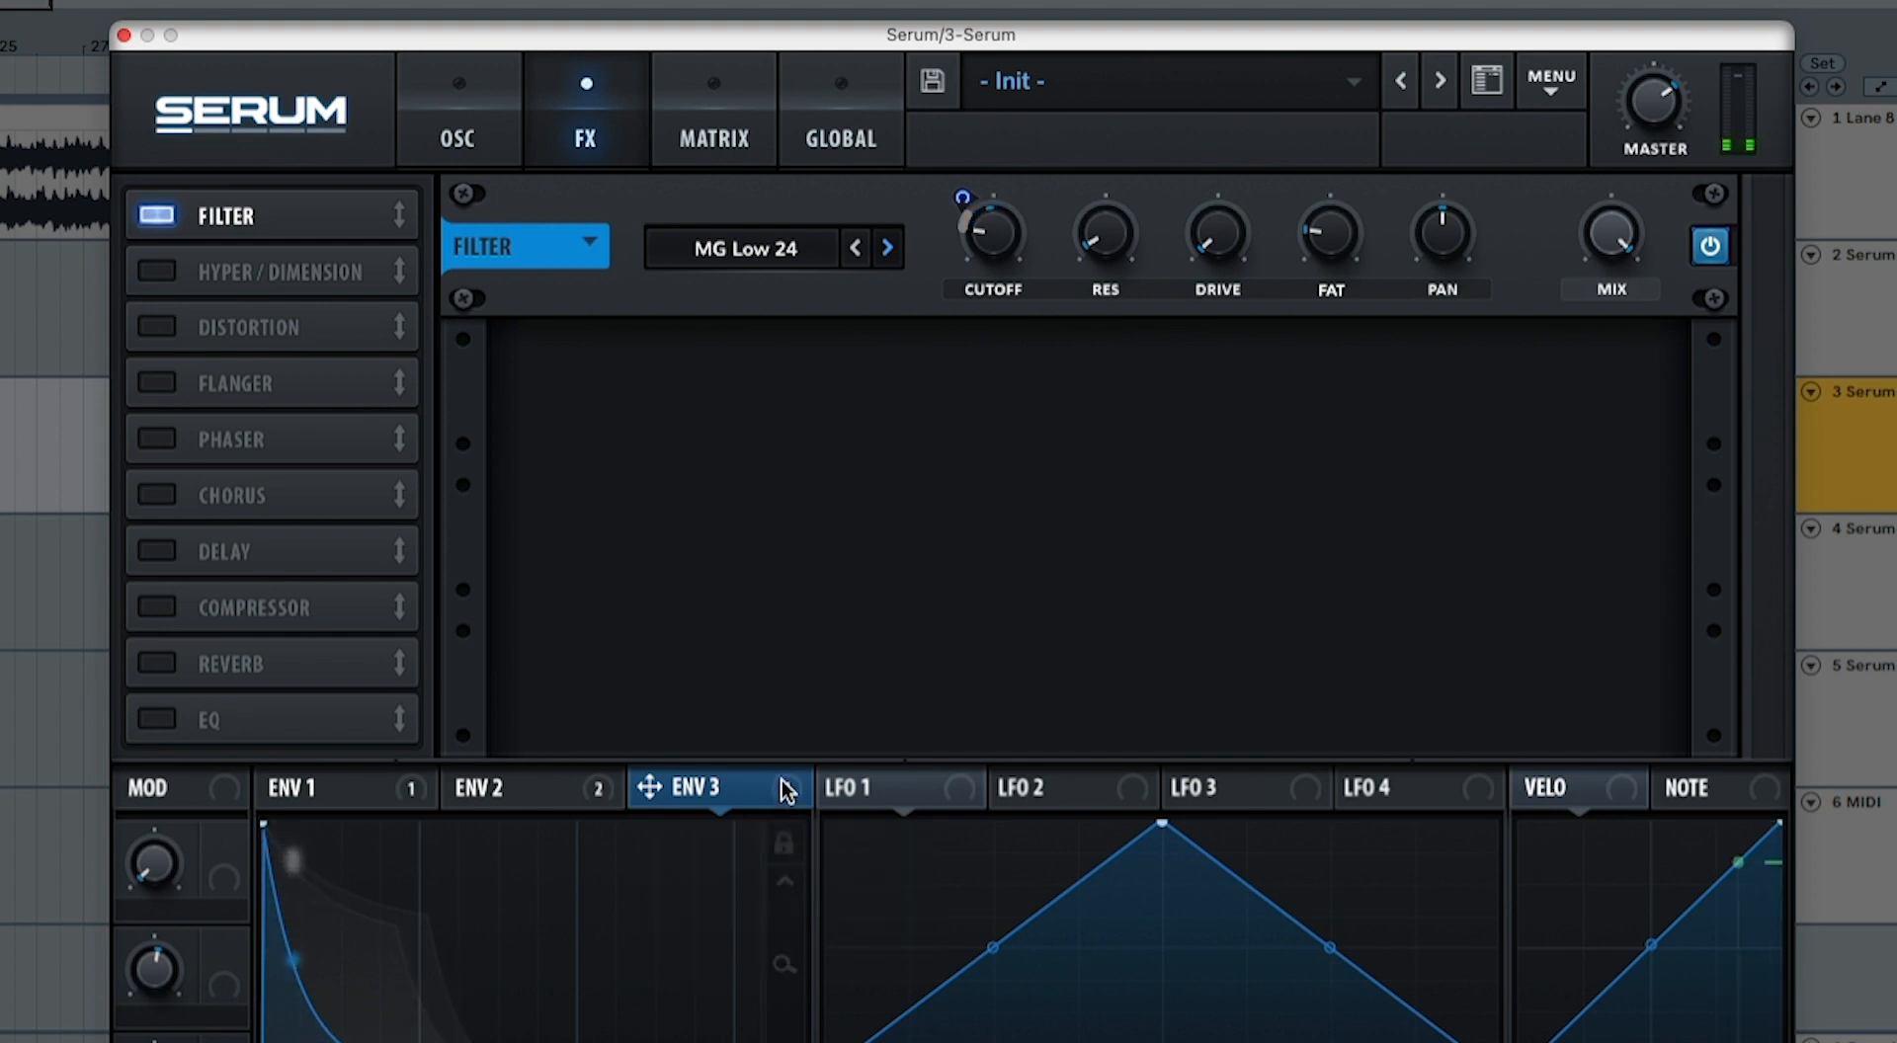
right_click(782, 789)
click(781, 854)
Step: Enable the reverb, move it directly after the filter in the effects chain and lengthen its decay slightly
click(165, 657)
drag(197, 658, 242, 271)
mouse_move(780, 380)
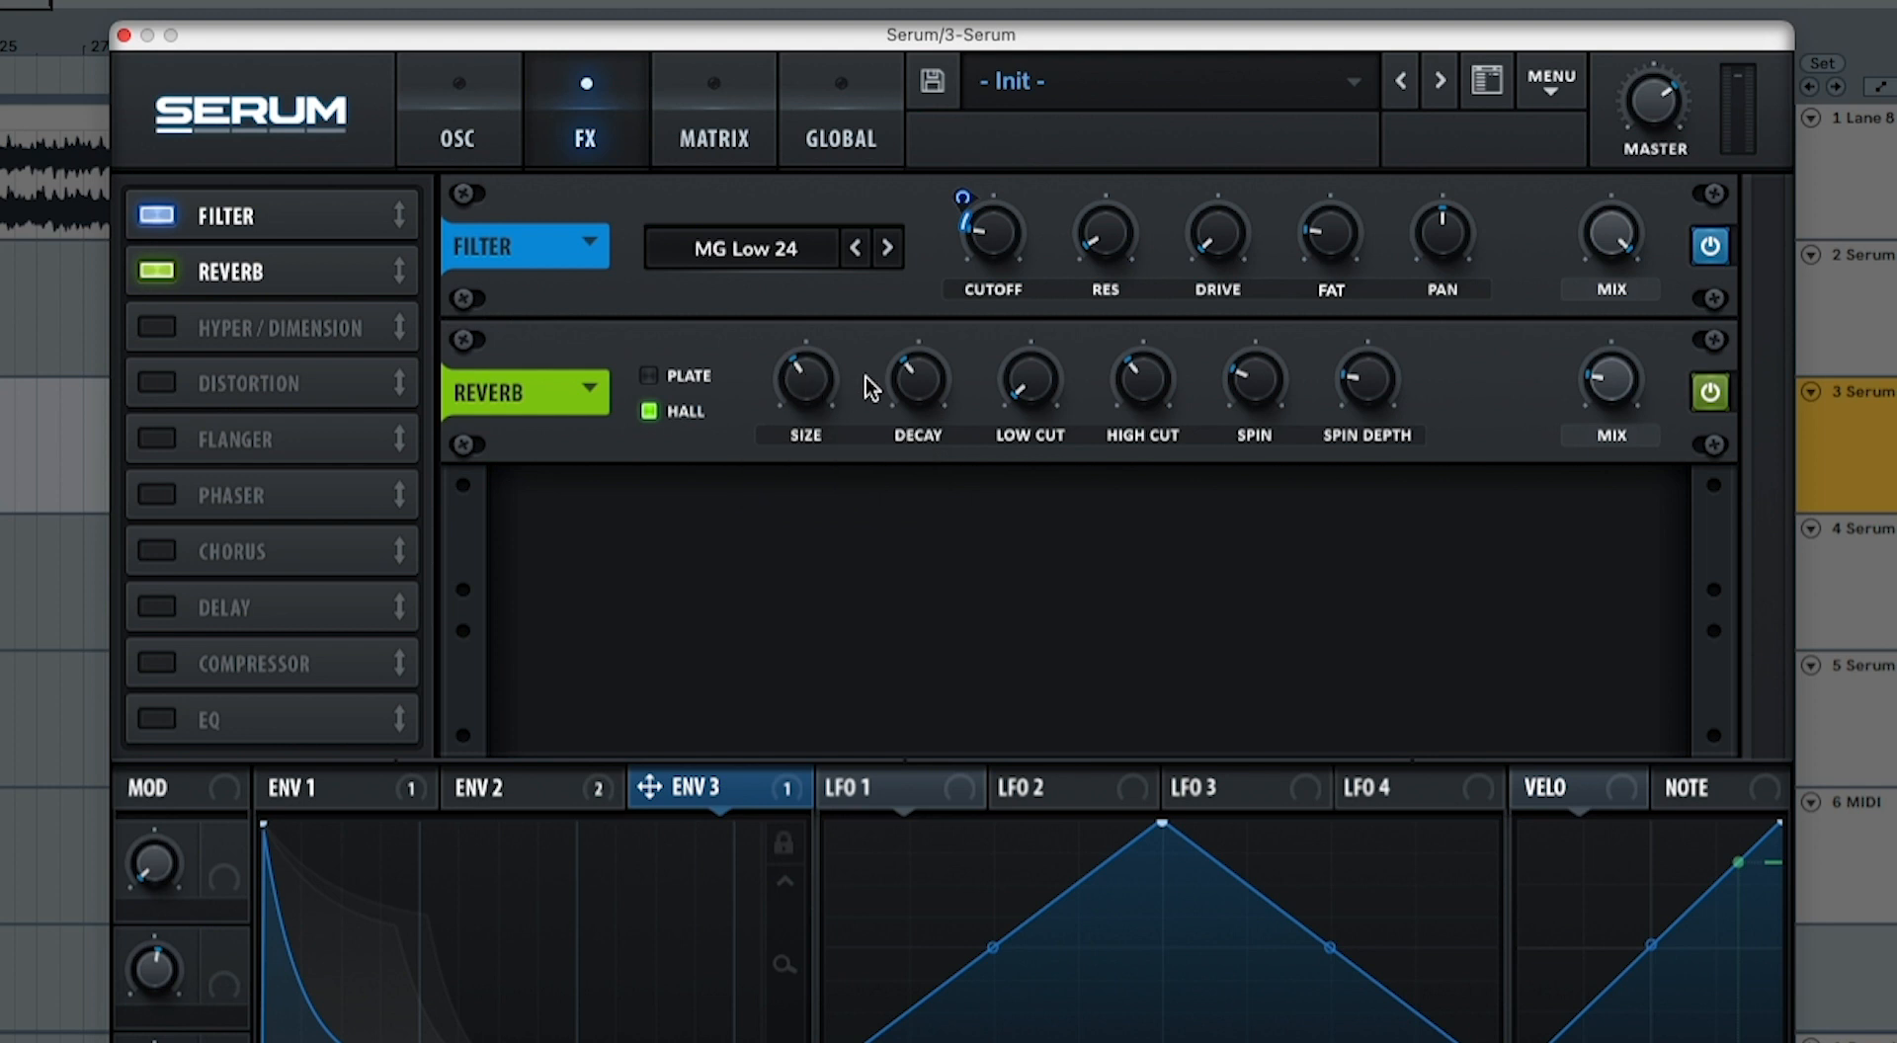
mouse_move(904, 378)
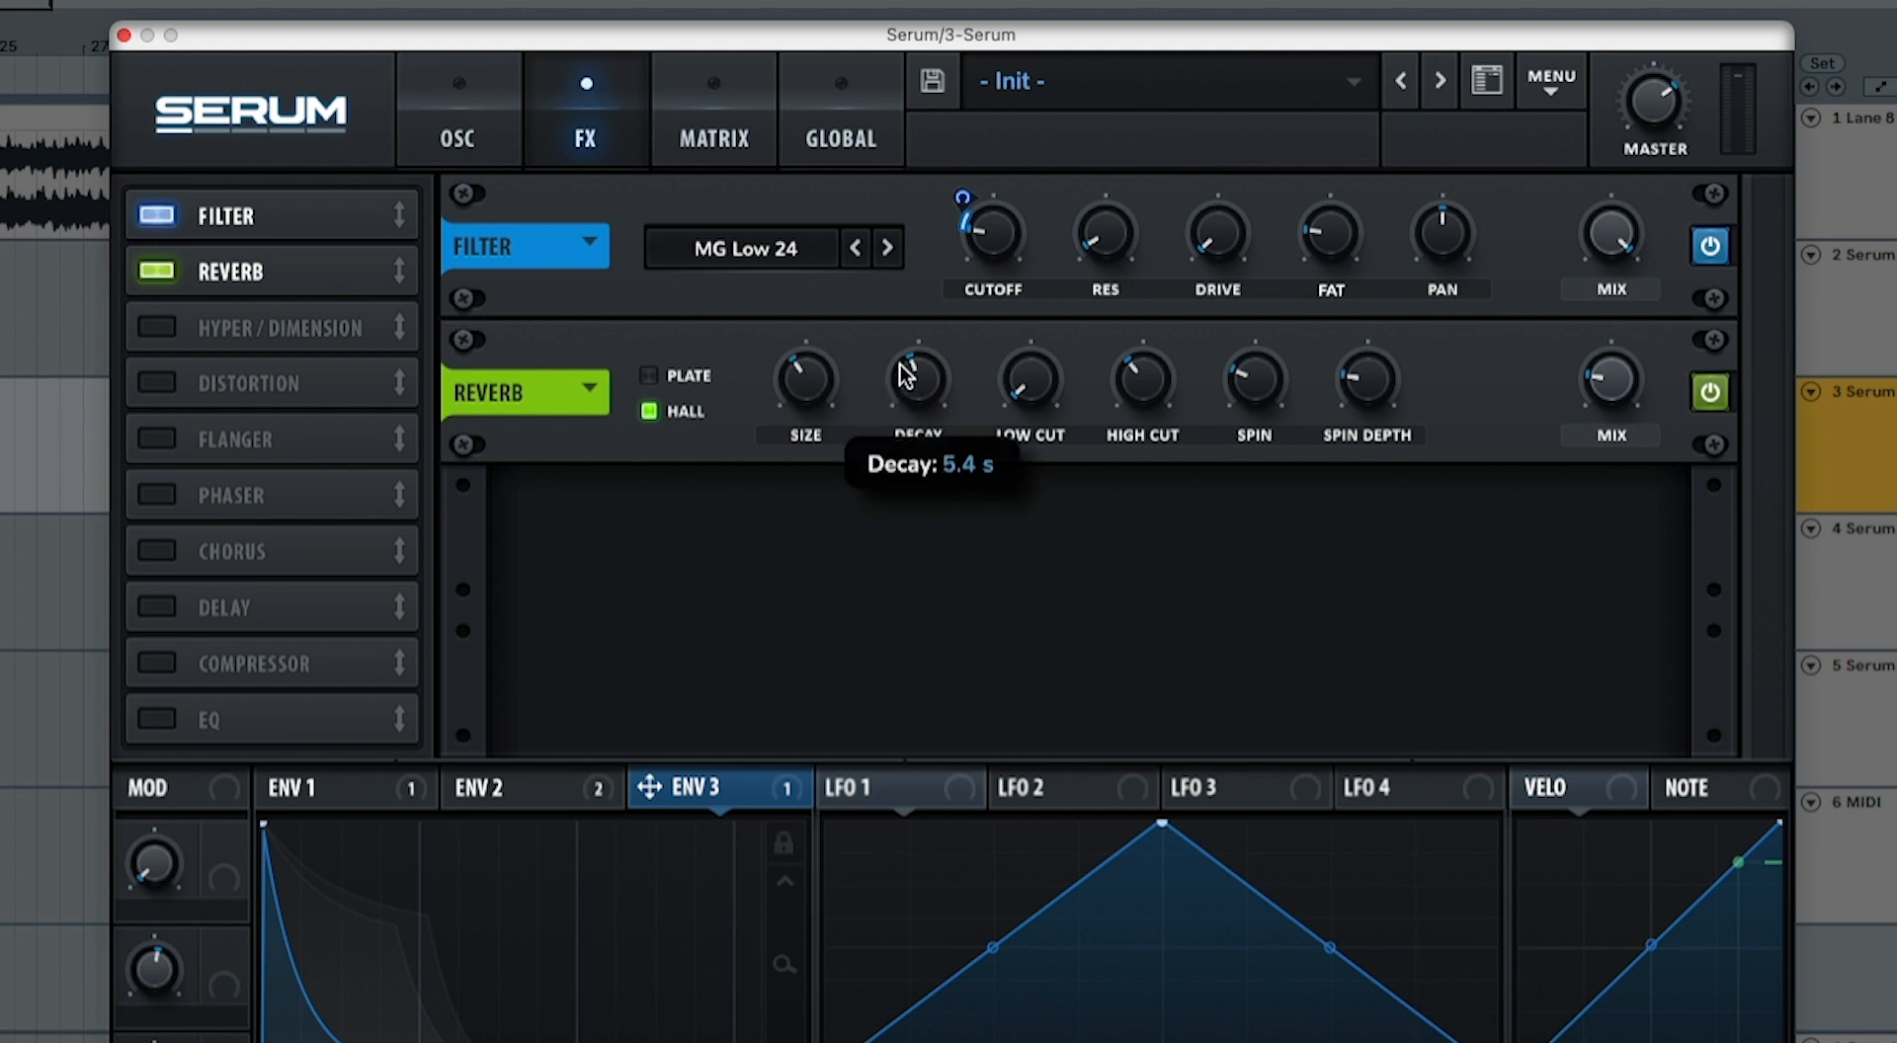
Step: Raise the reverb's low cut and mix, lower its high cut, and turn spin and spin depth fully down
drag(999, 383, 1022, 278)
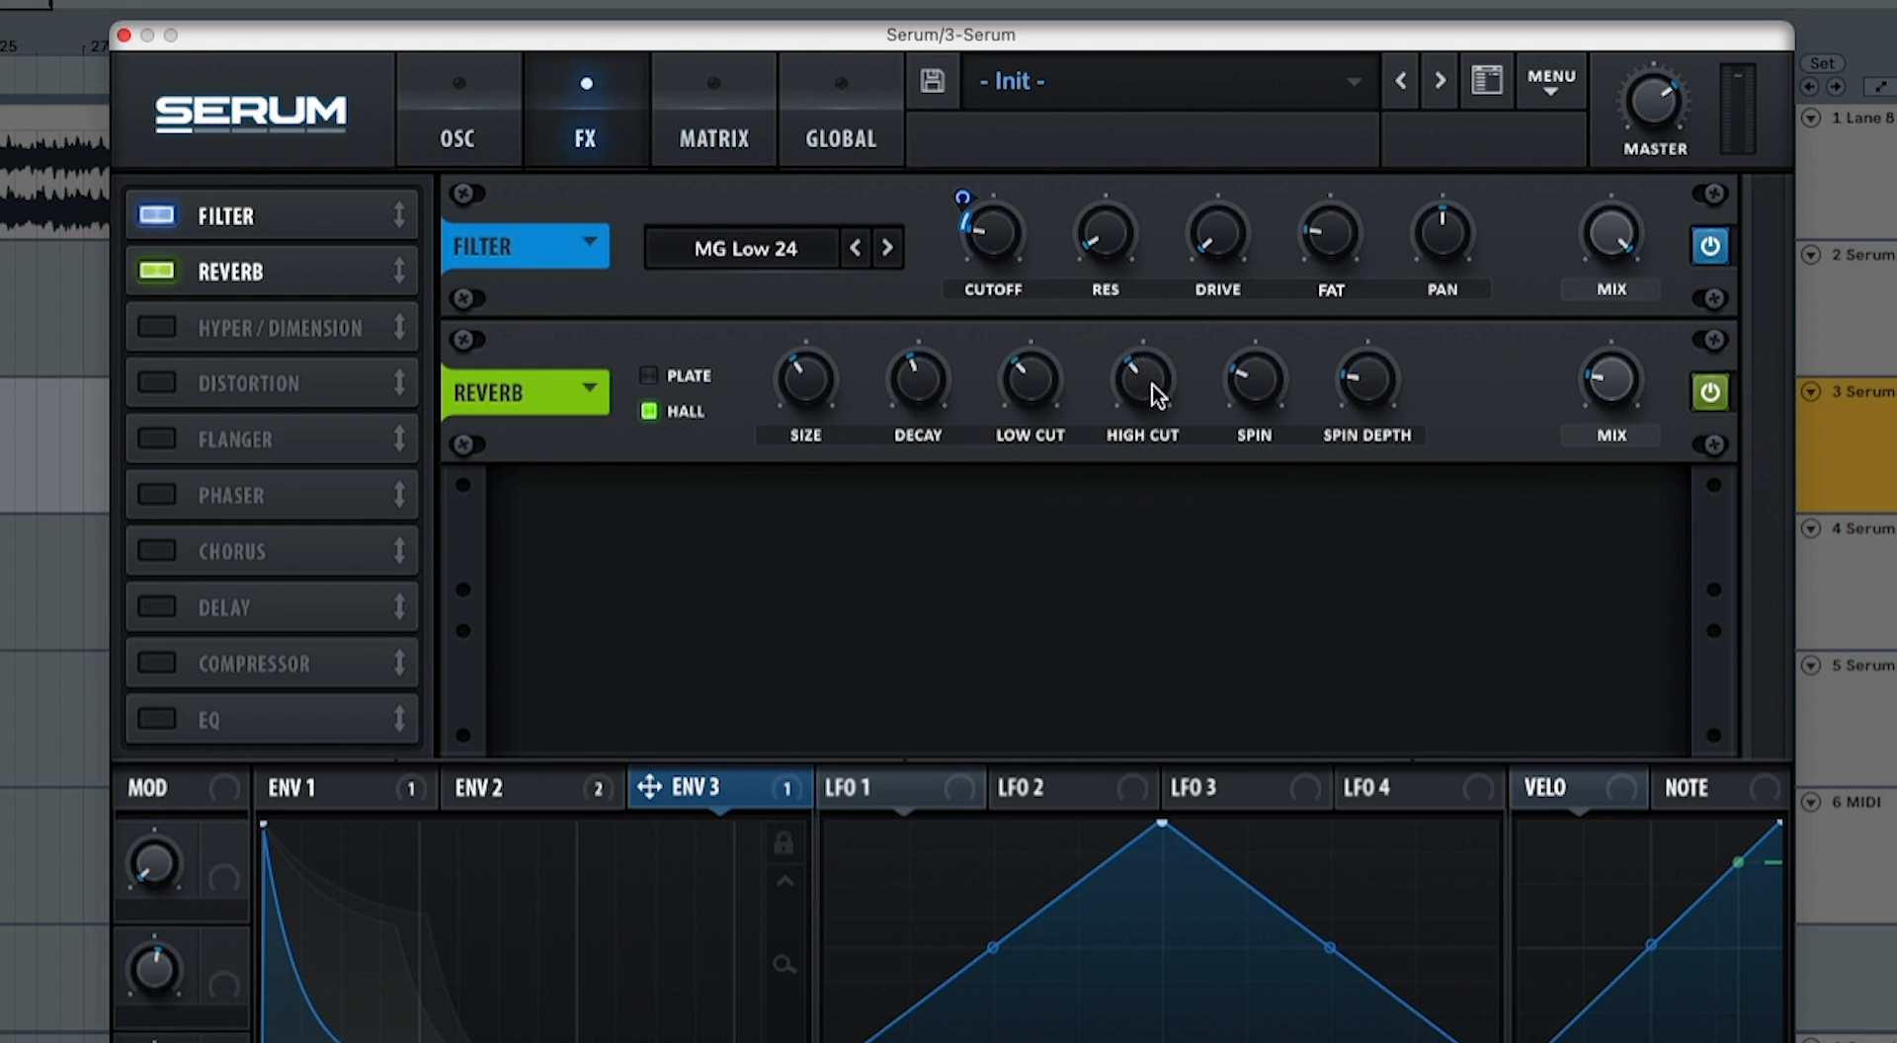
drag(1152, 383, 1337, 451)
drag(1367, 382, 1365, 469)
drag(1602, 405, 1608, 328)
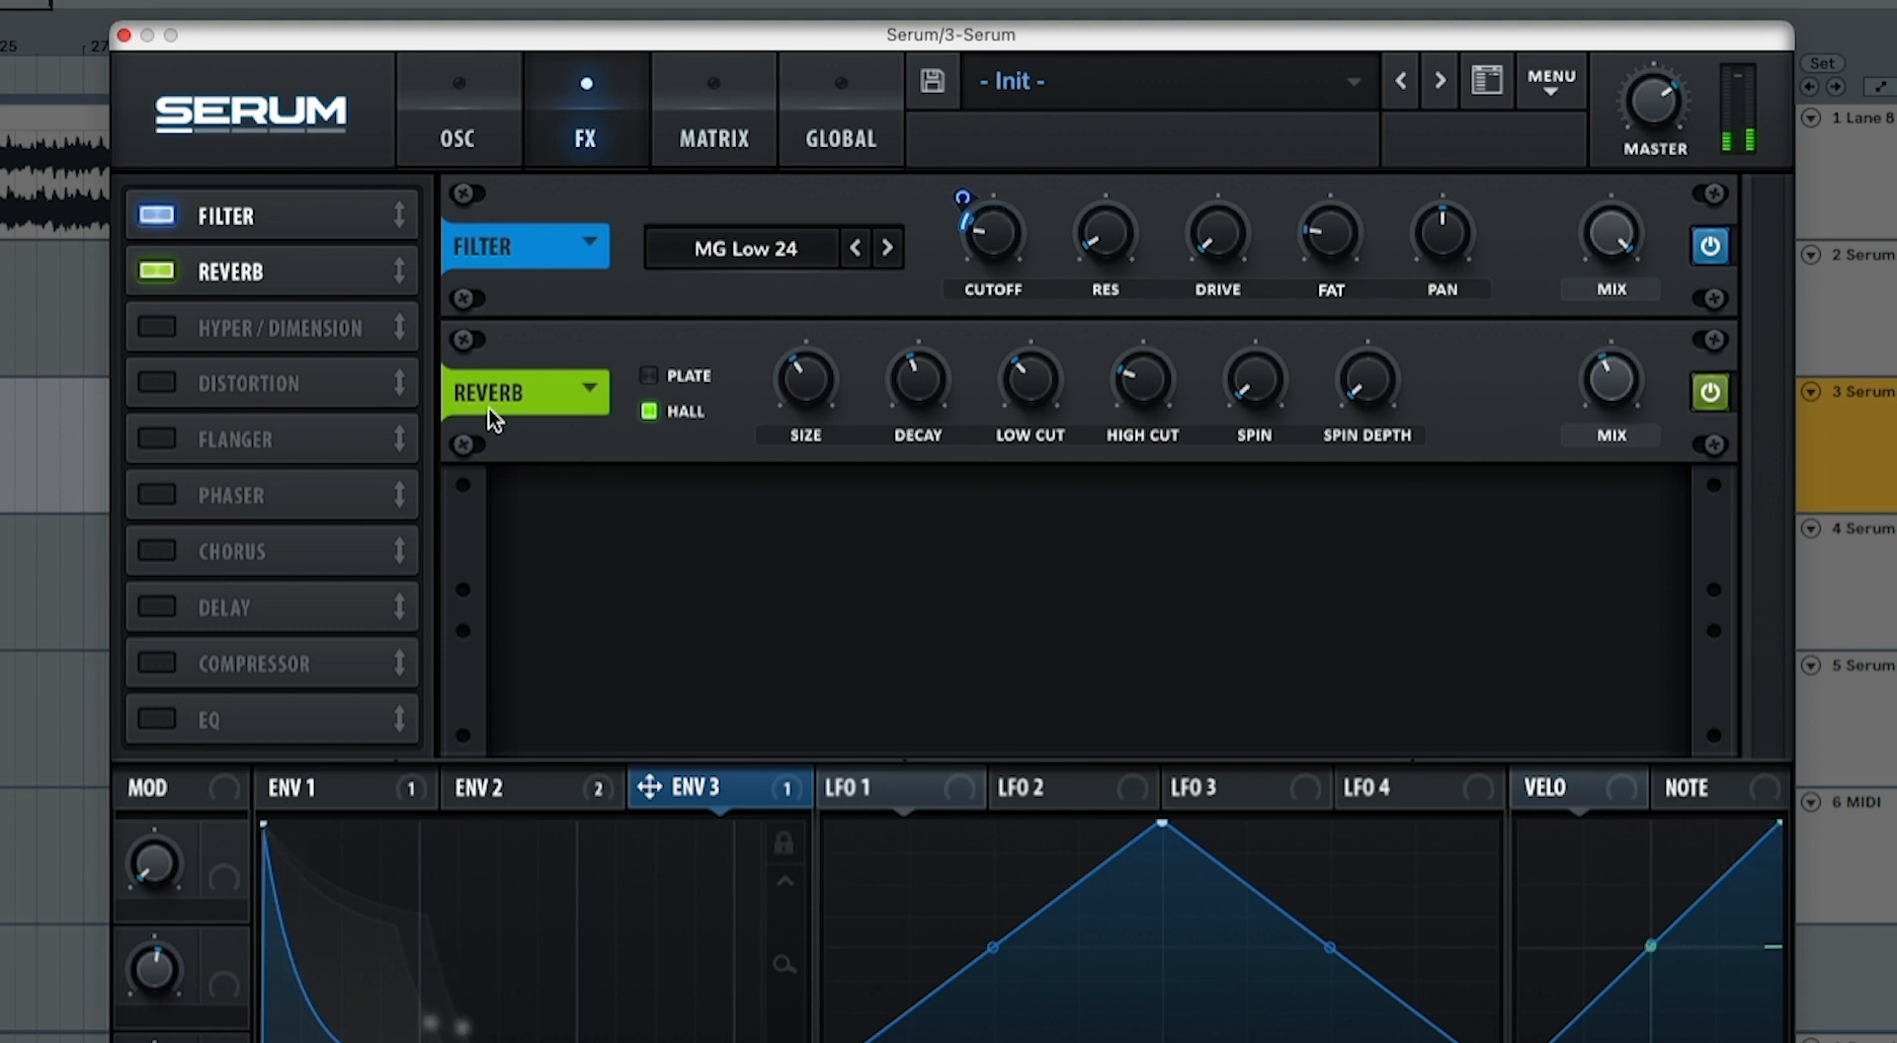
Step: Enable the EQ after the reverb and make its low band a high-pass with lower Q and higher frequency, comparing it bypassed
click(211, 722)
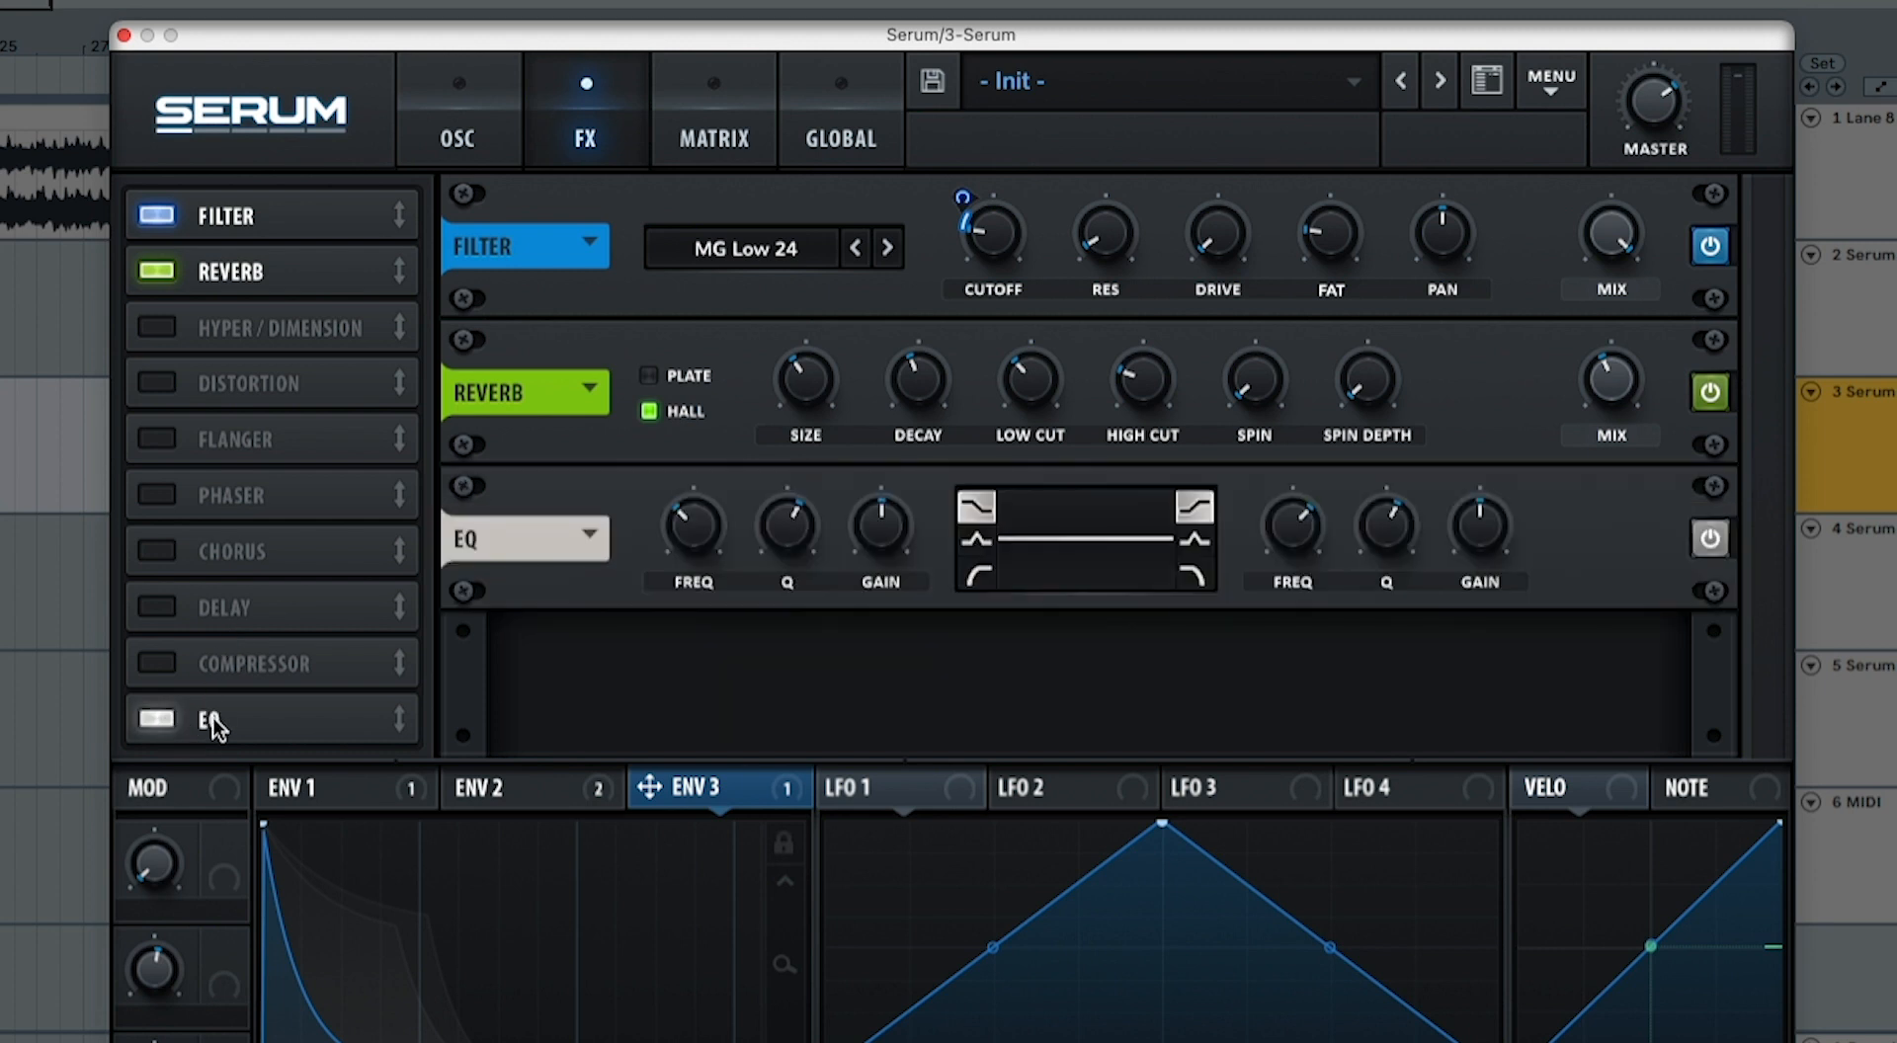
drag(212, 721, 227, 324)
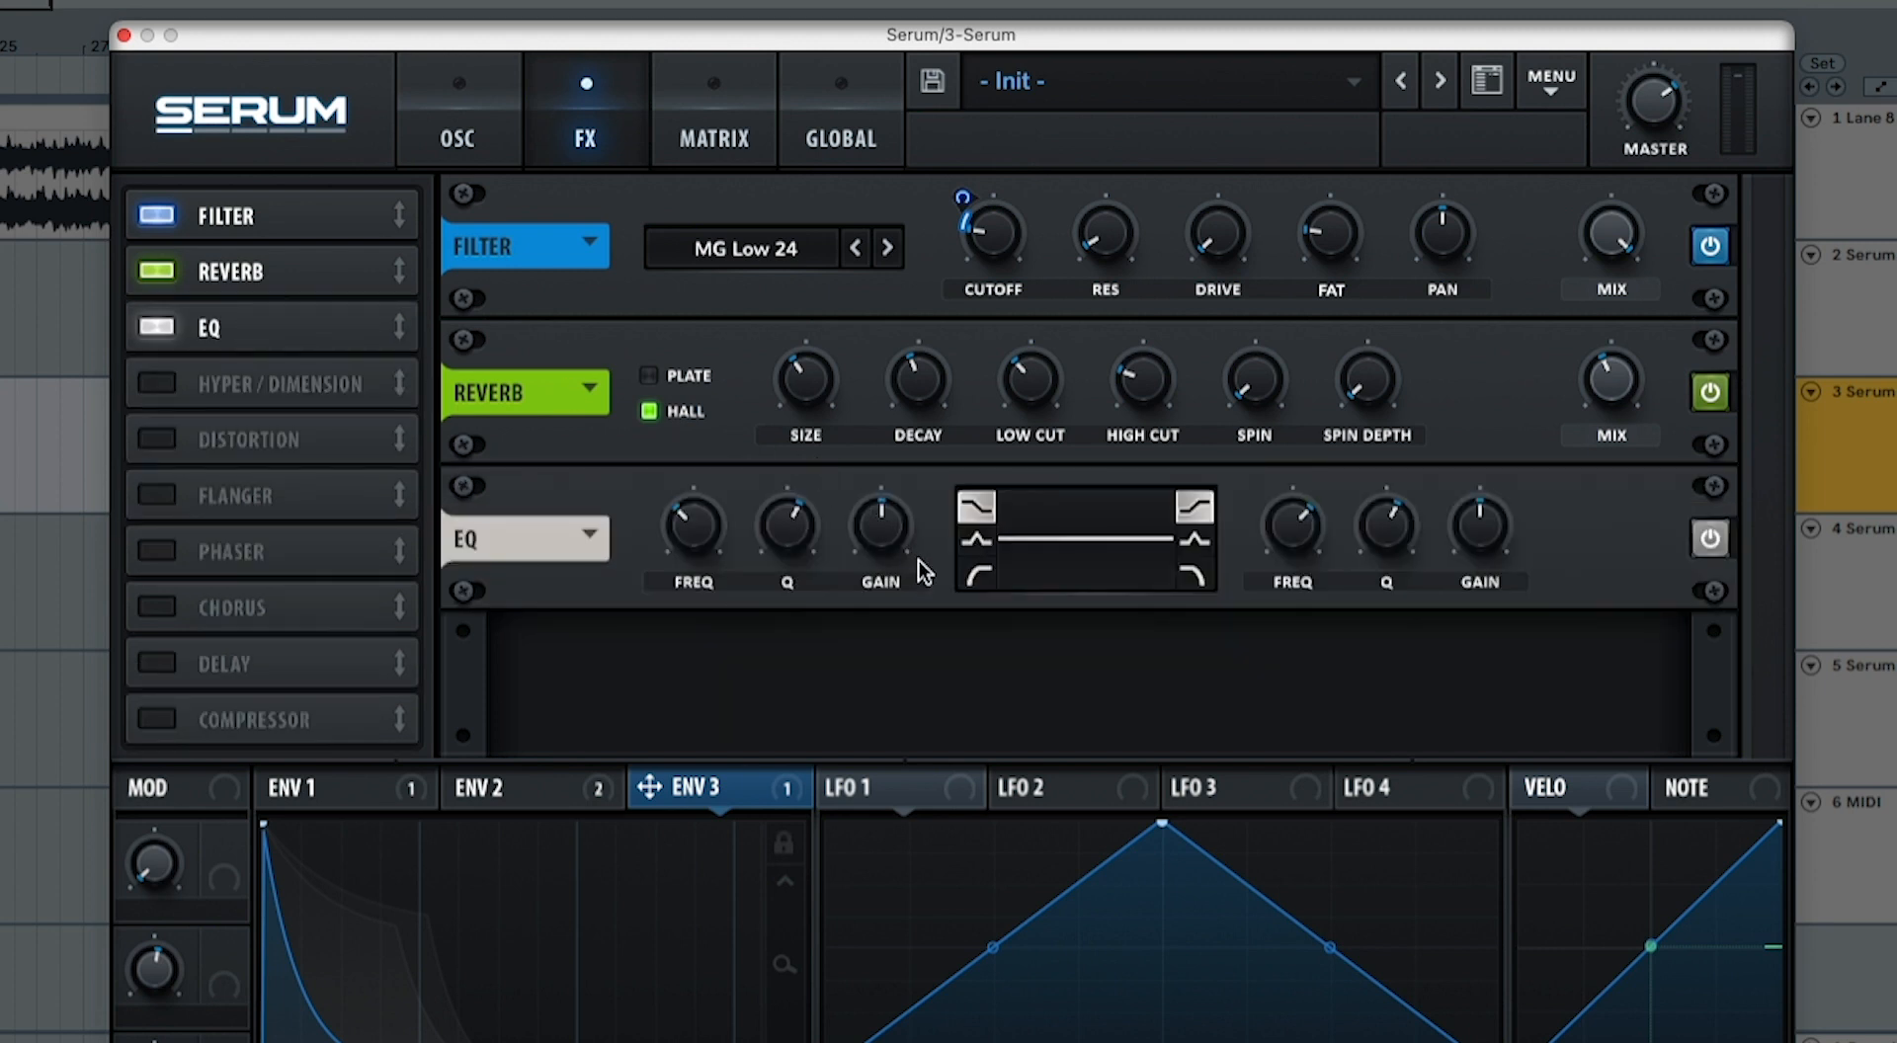
click(976, 575)
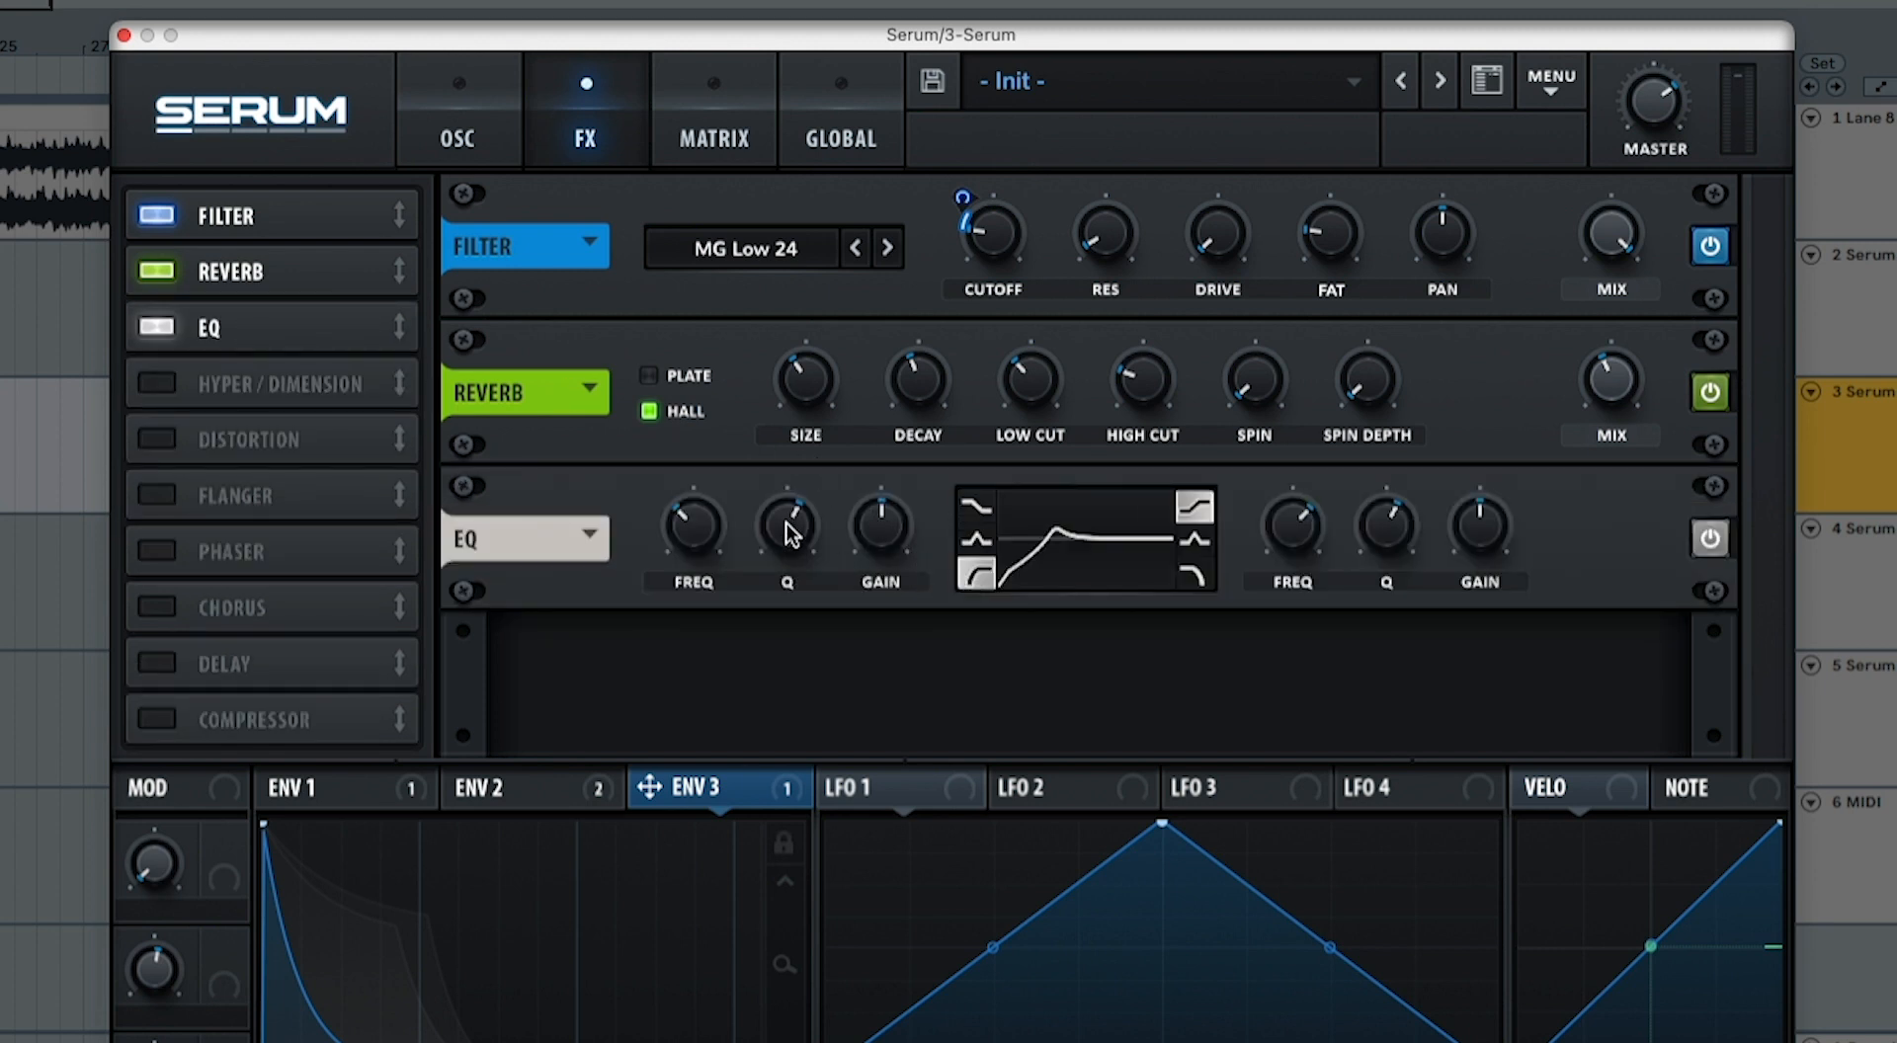
drag(788, 531, 787, 584)
drag(698, 541, 711, 513)
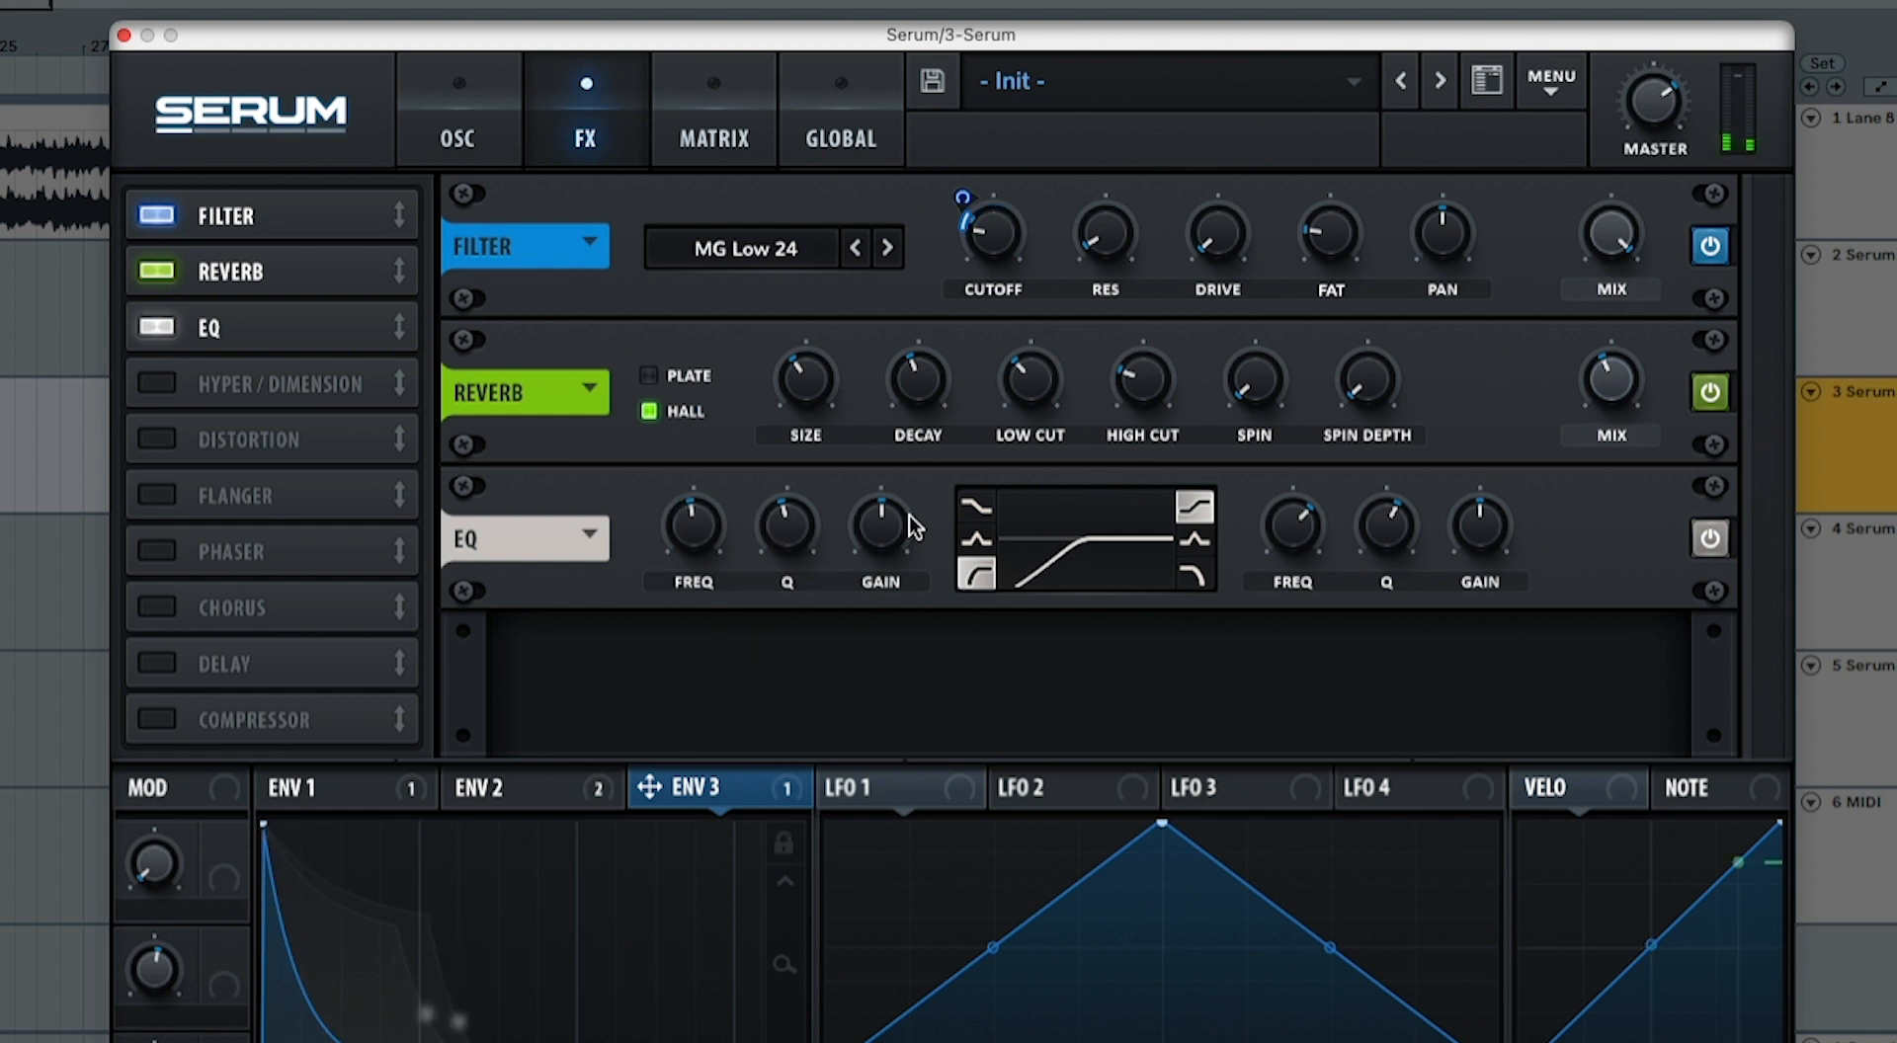
click(1704, 543)
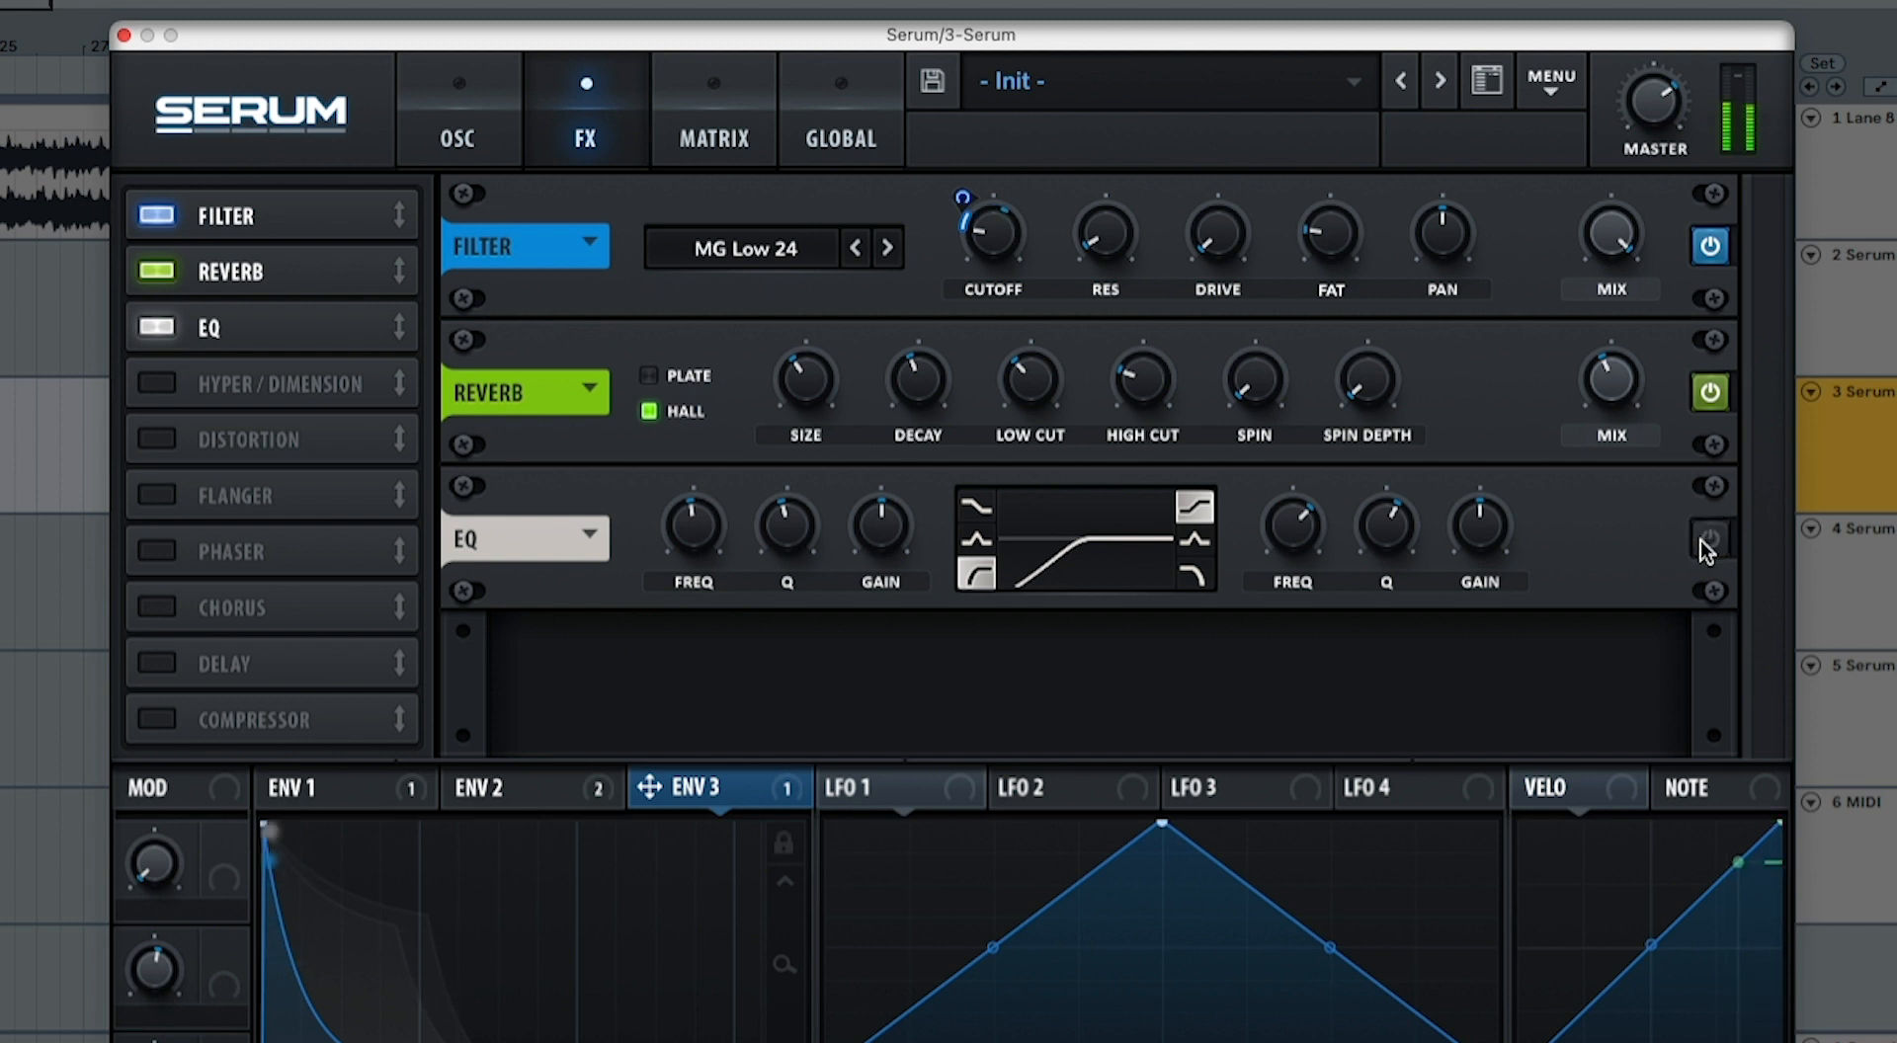
click(1705, 545)
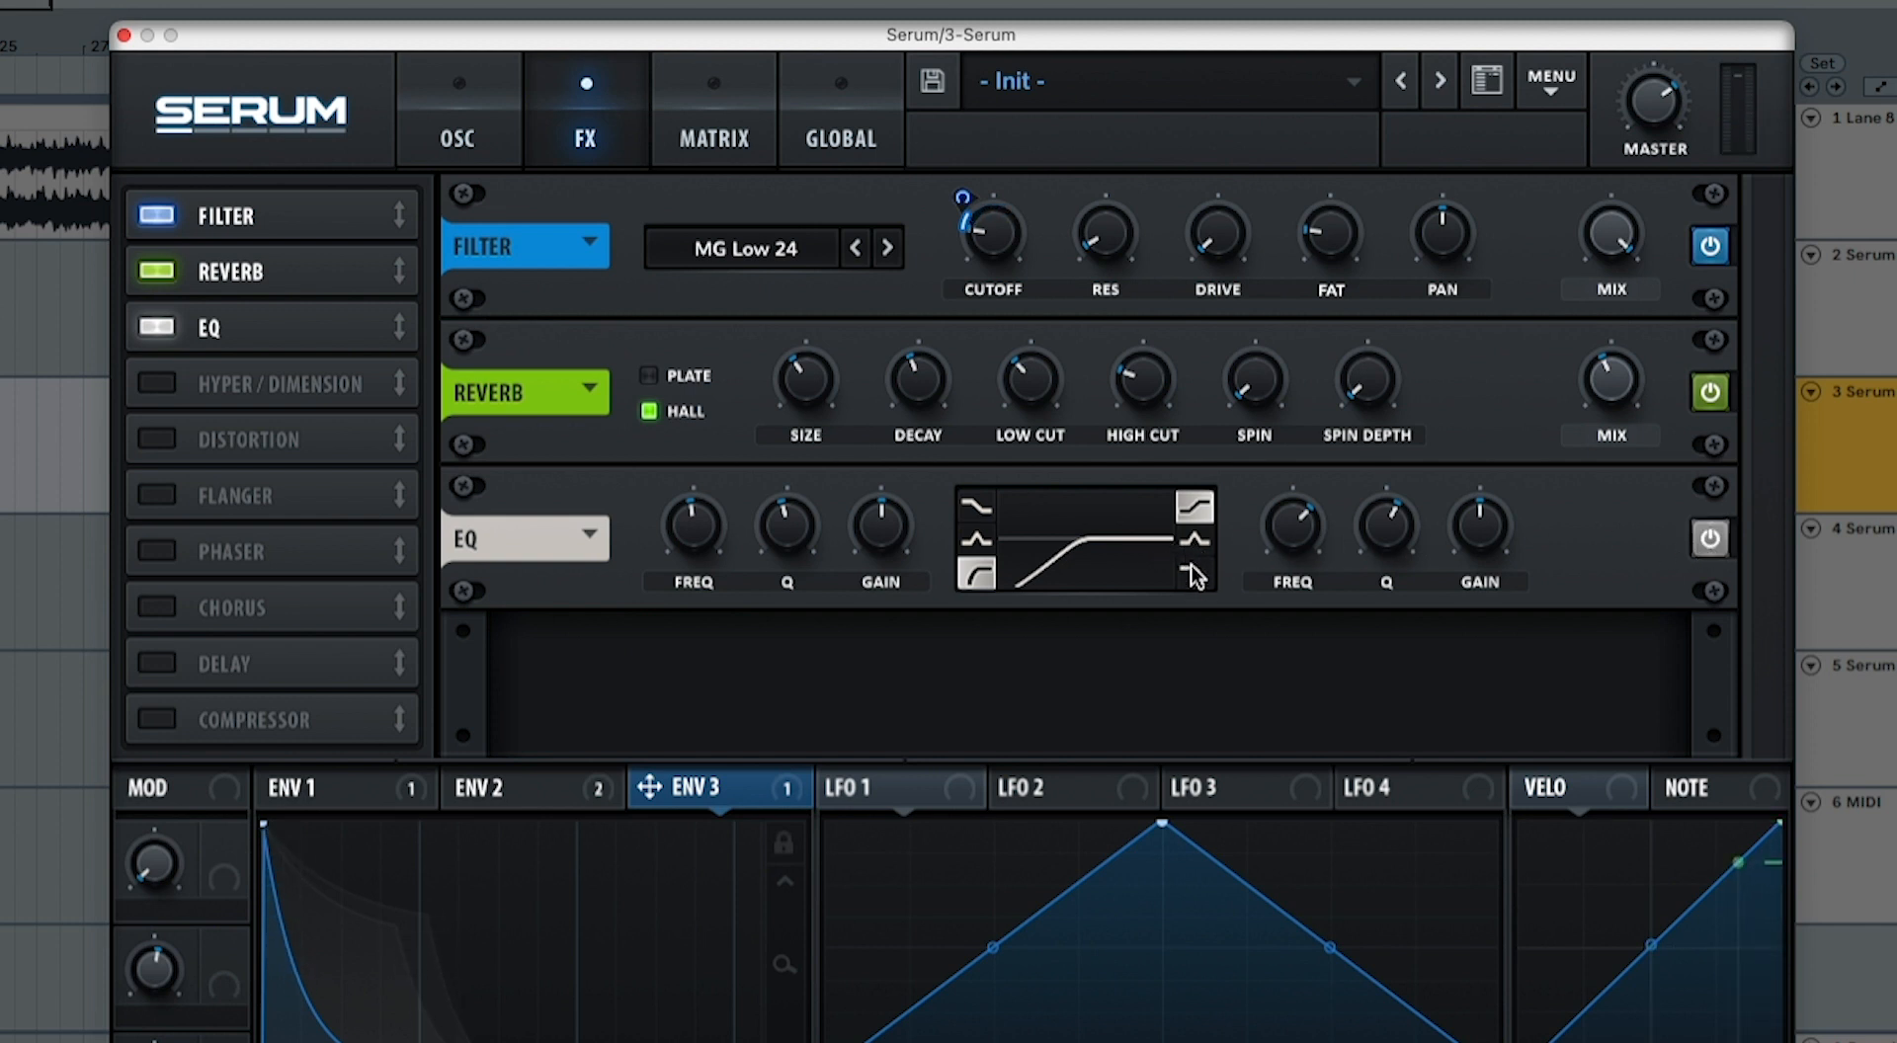
Step: Set the Q of the EQ's high shelf to 44% and boost its gain slightly
mouse_move(1289, 559)
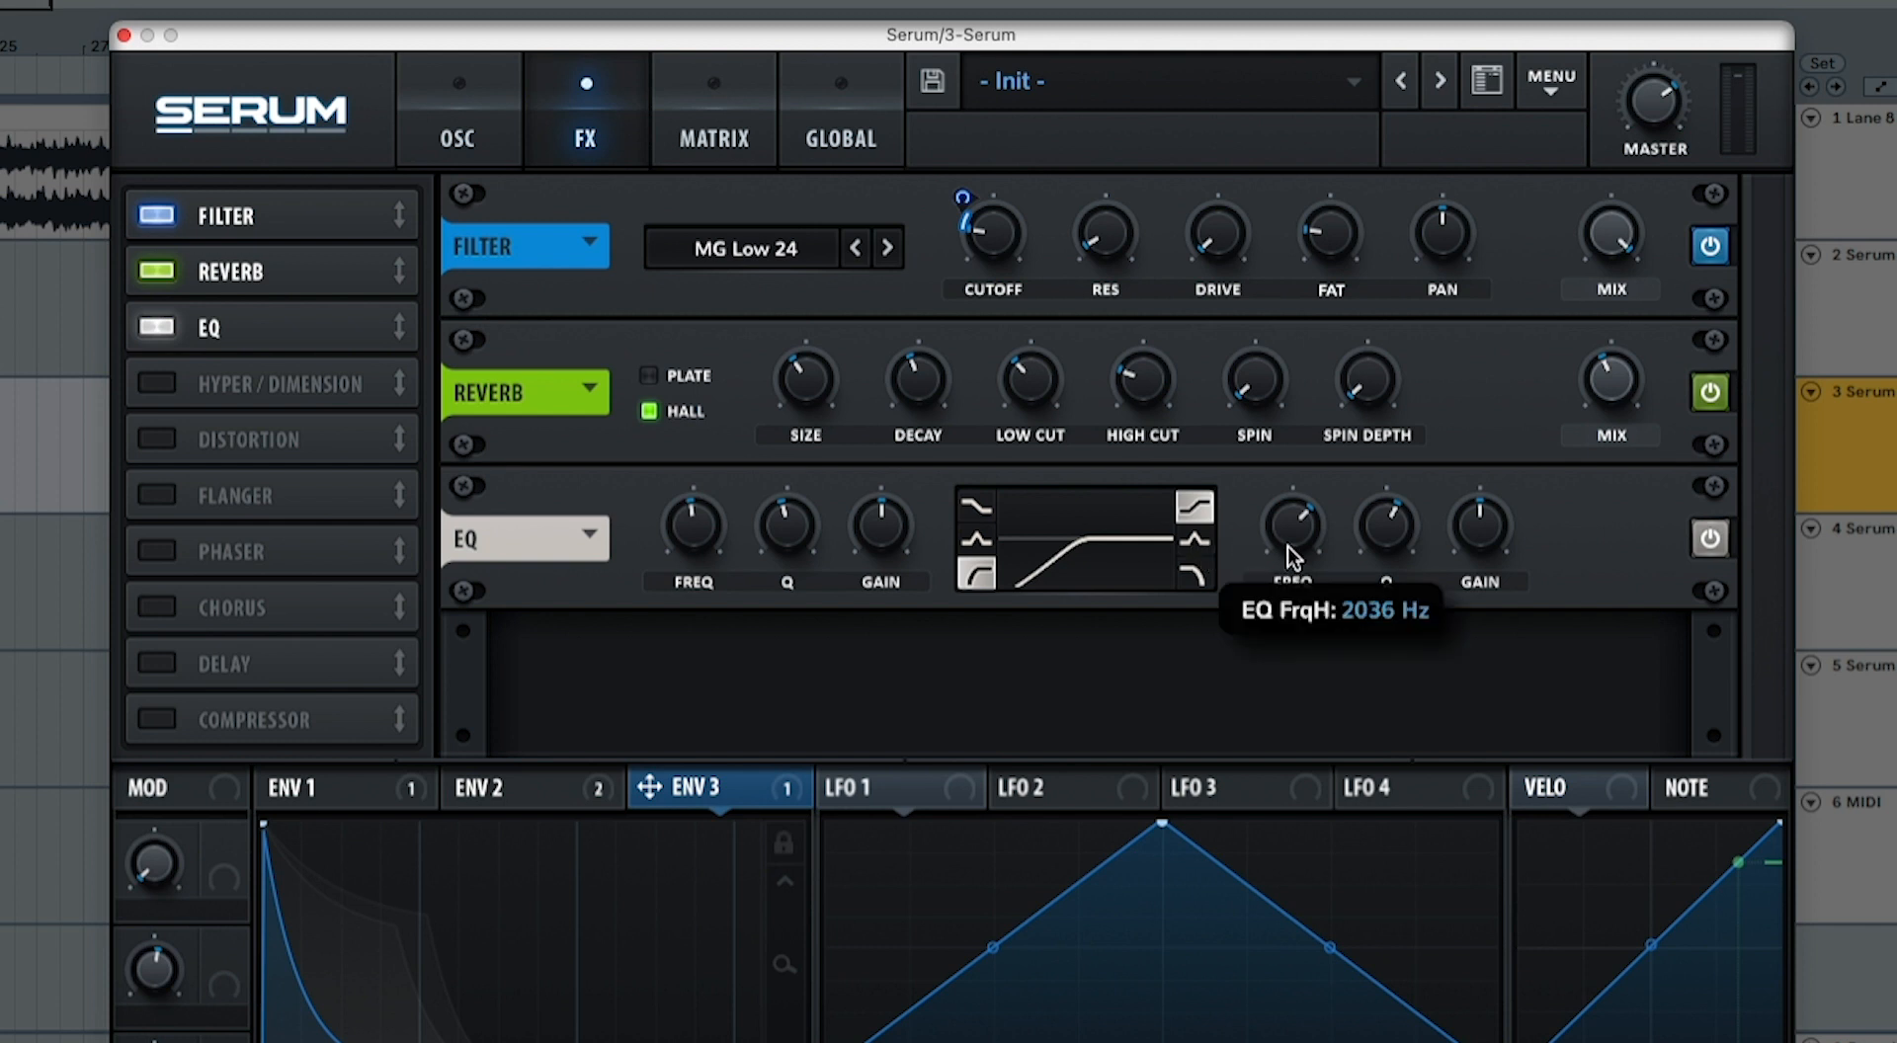
drag(1289, 555, 1294, 560)
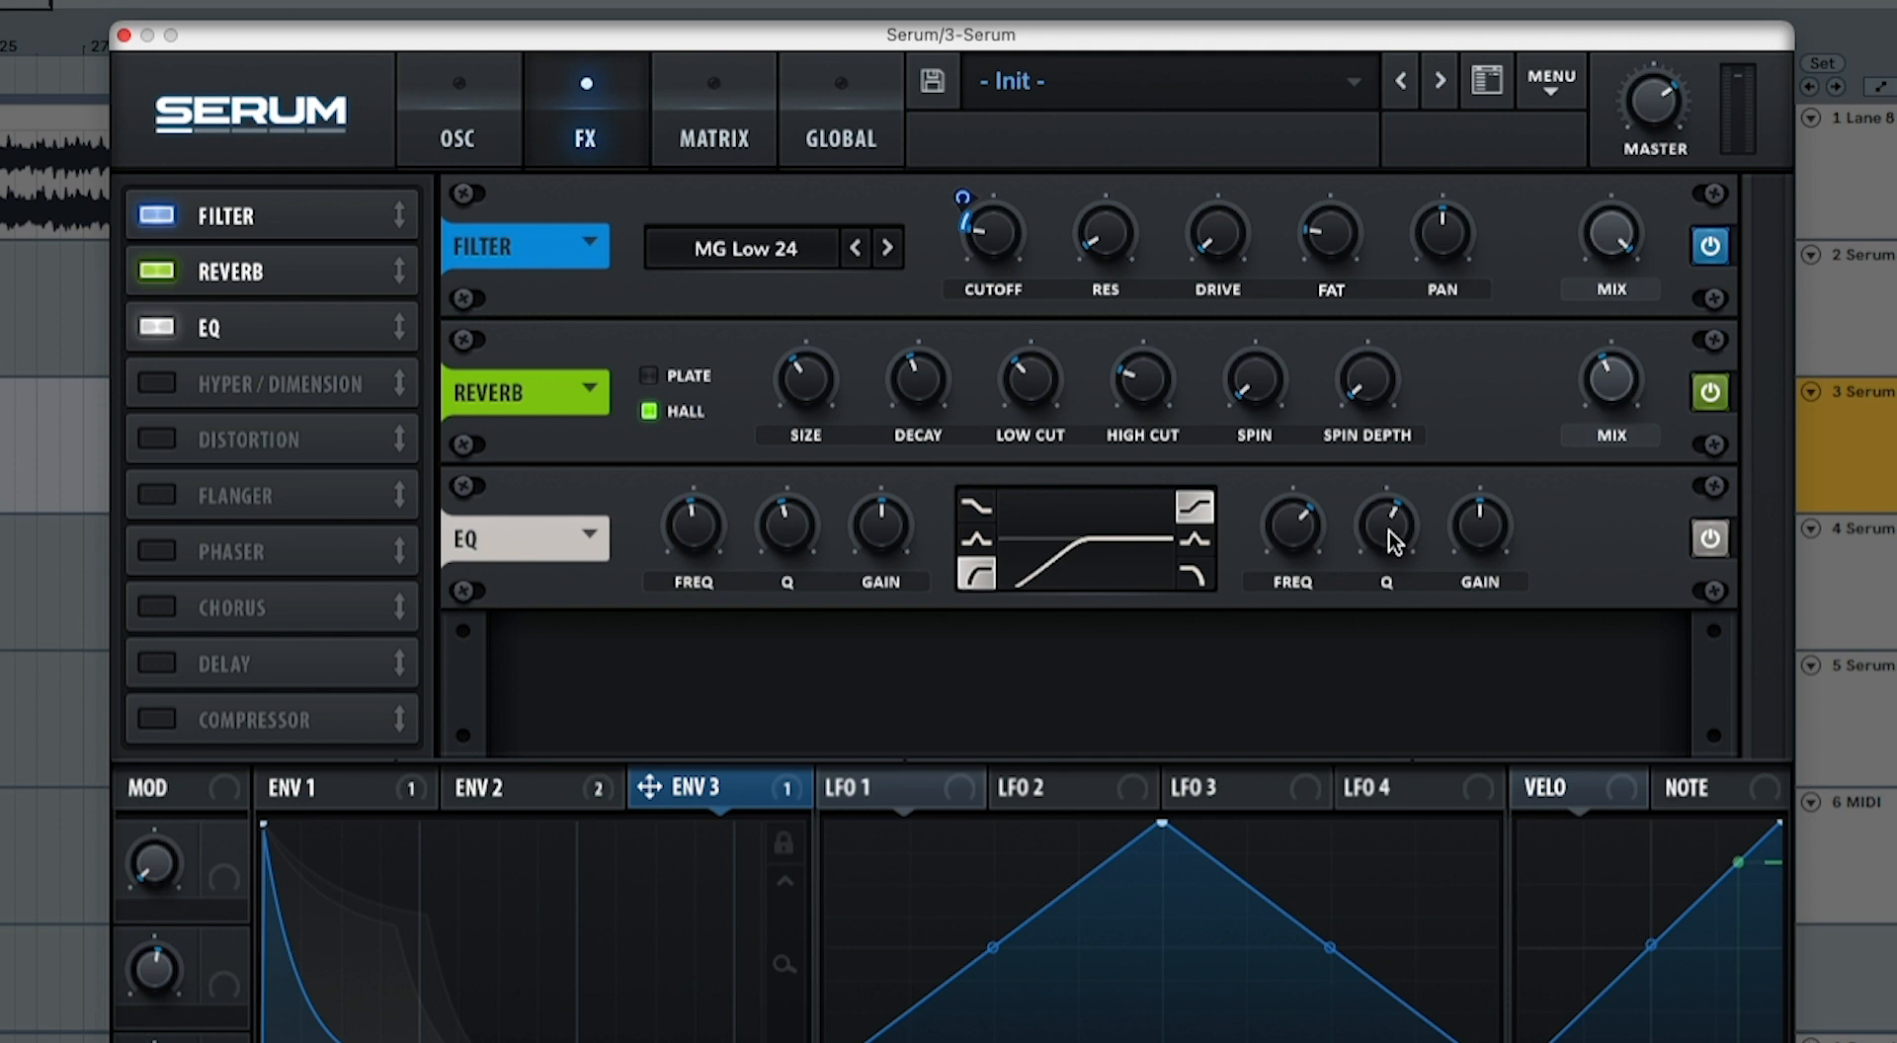
drag(1394, 539, 1388, 568)
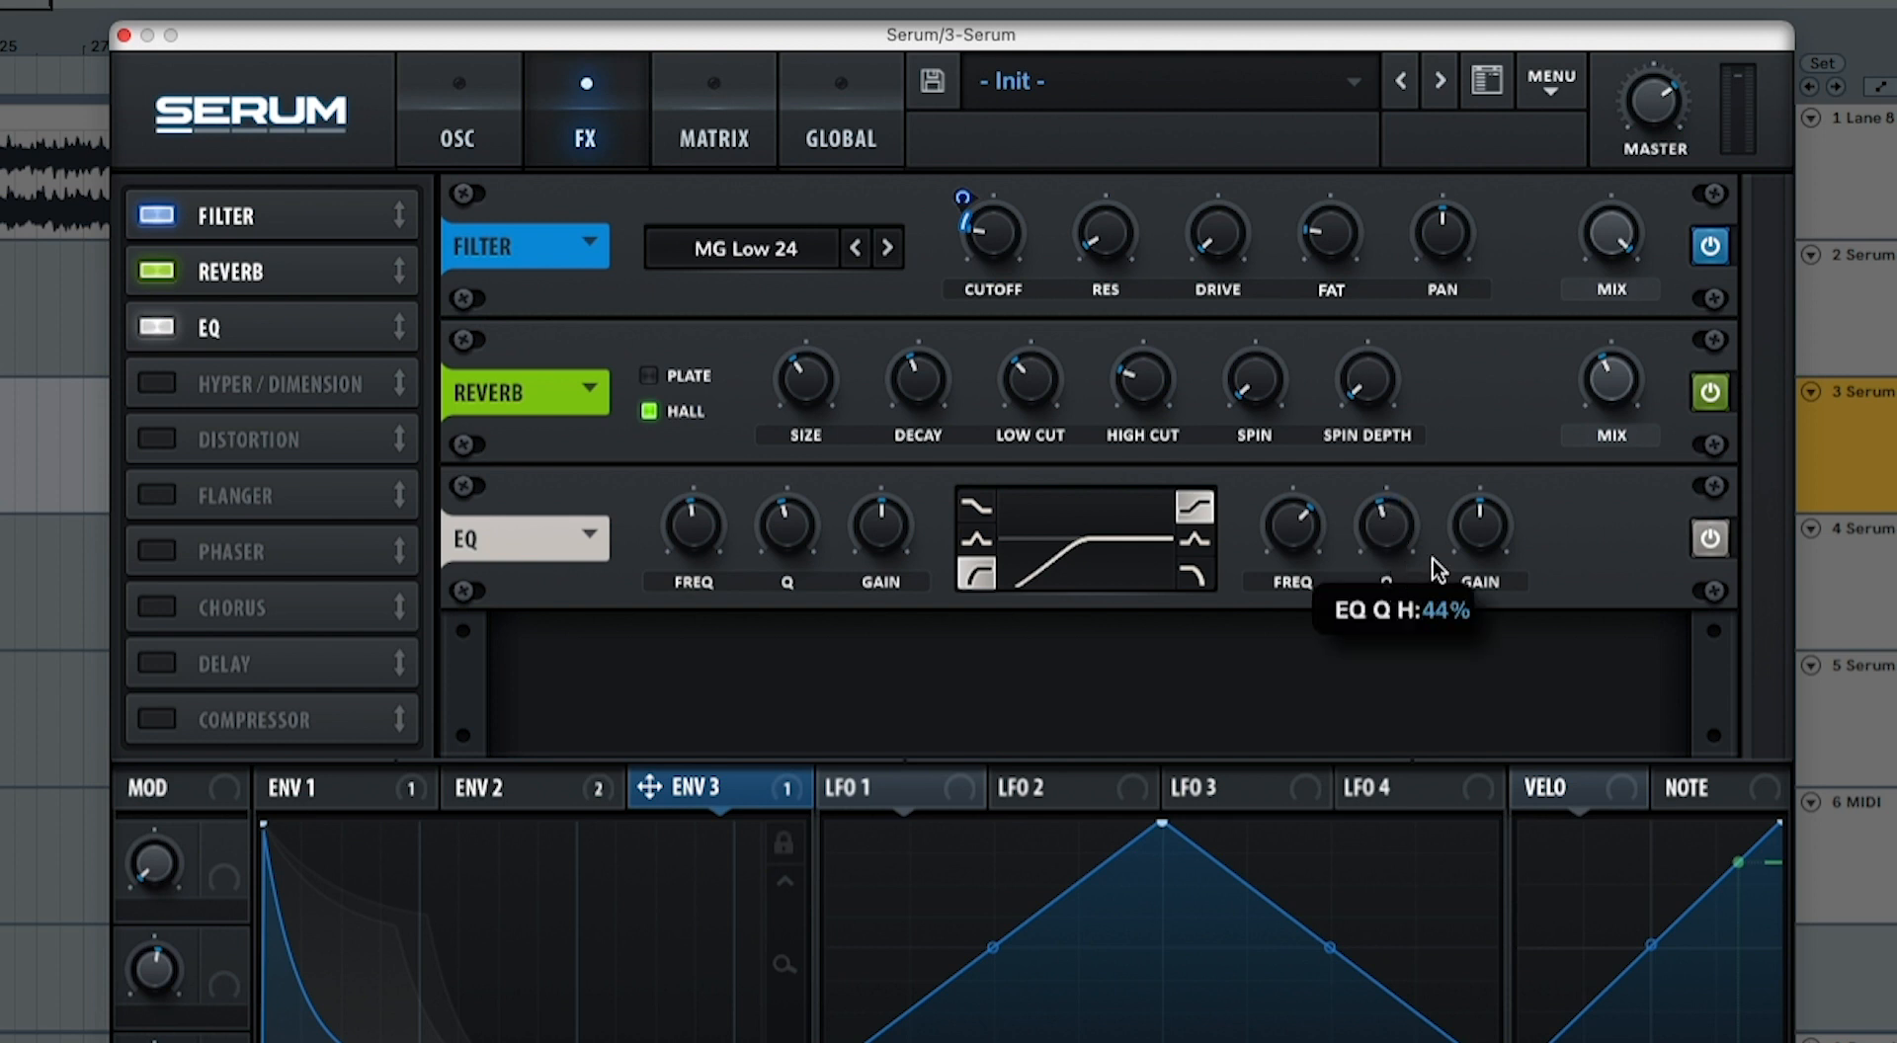
drag(1479, 526, 1482, 521)
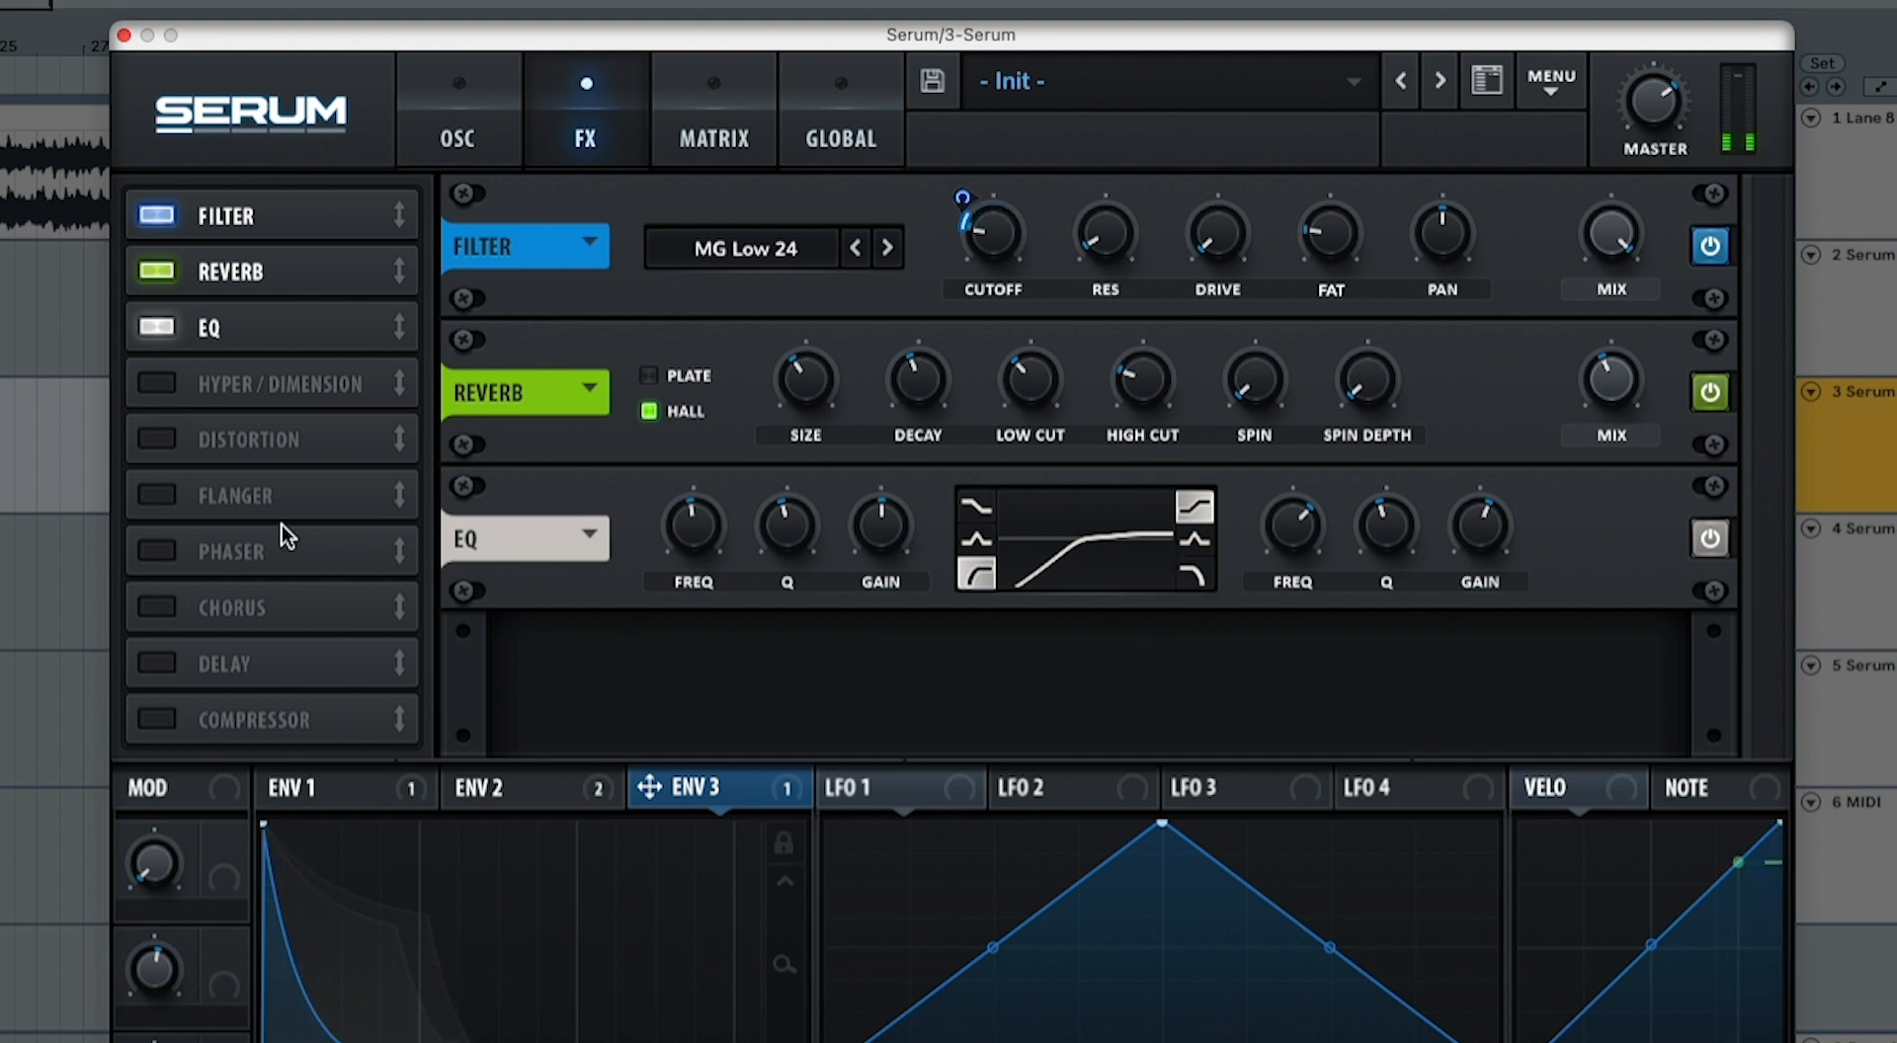
Step: Enable the delay after the EQ, with 1/8 times on both channels, filter frequency 815 Hz and filter Q 0.8
click(174, 660)
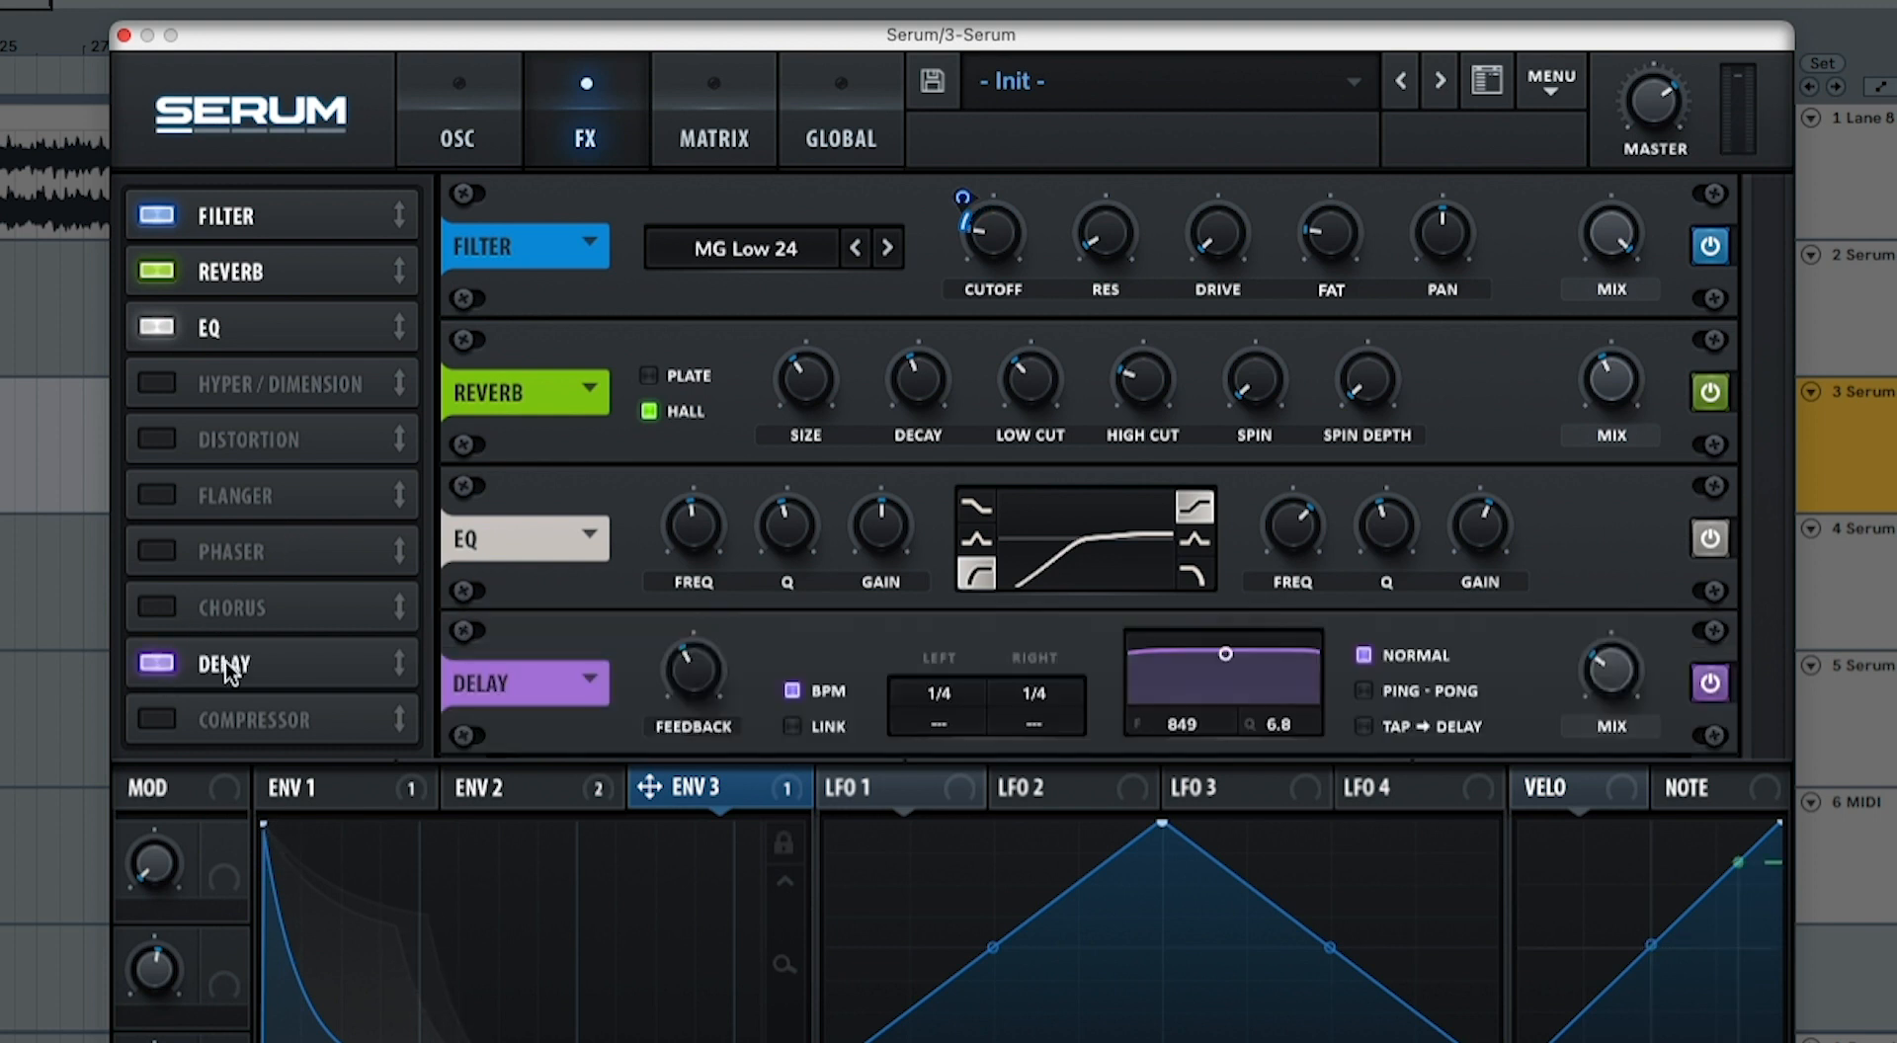
drag(174, 660, 318, 383)
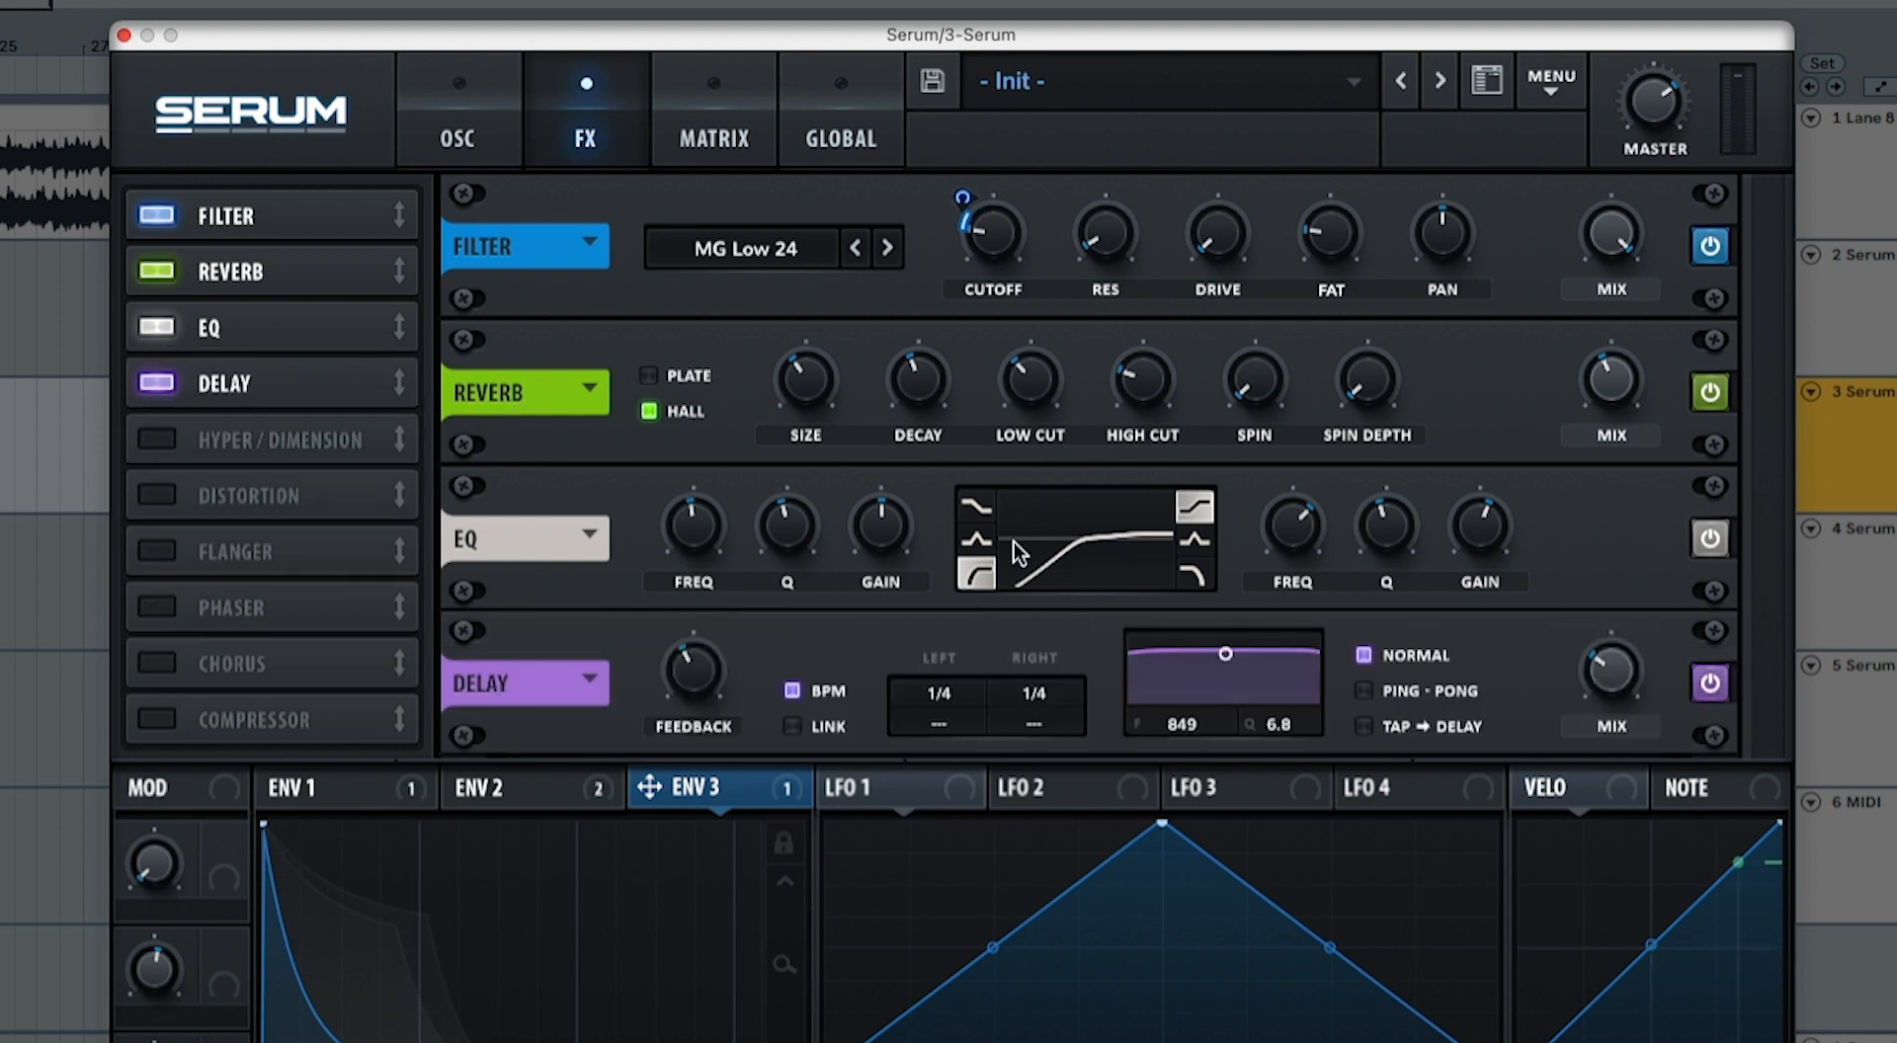
drag(939, 697, 1017, 725)
scroll(1186, 739, down, 5)
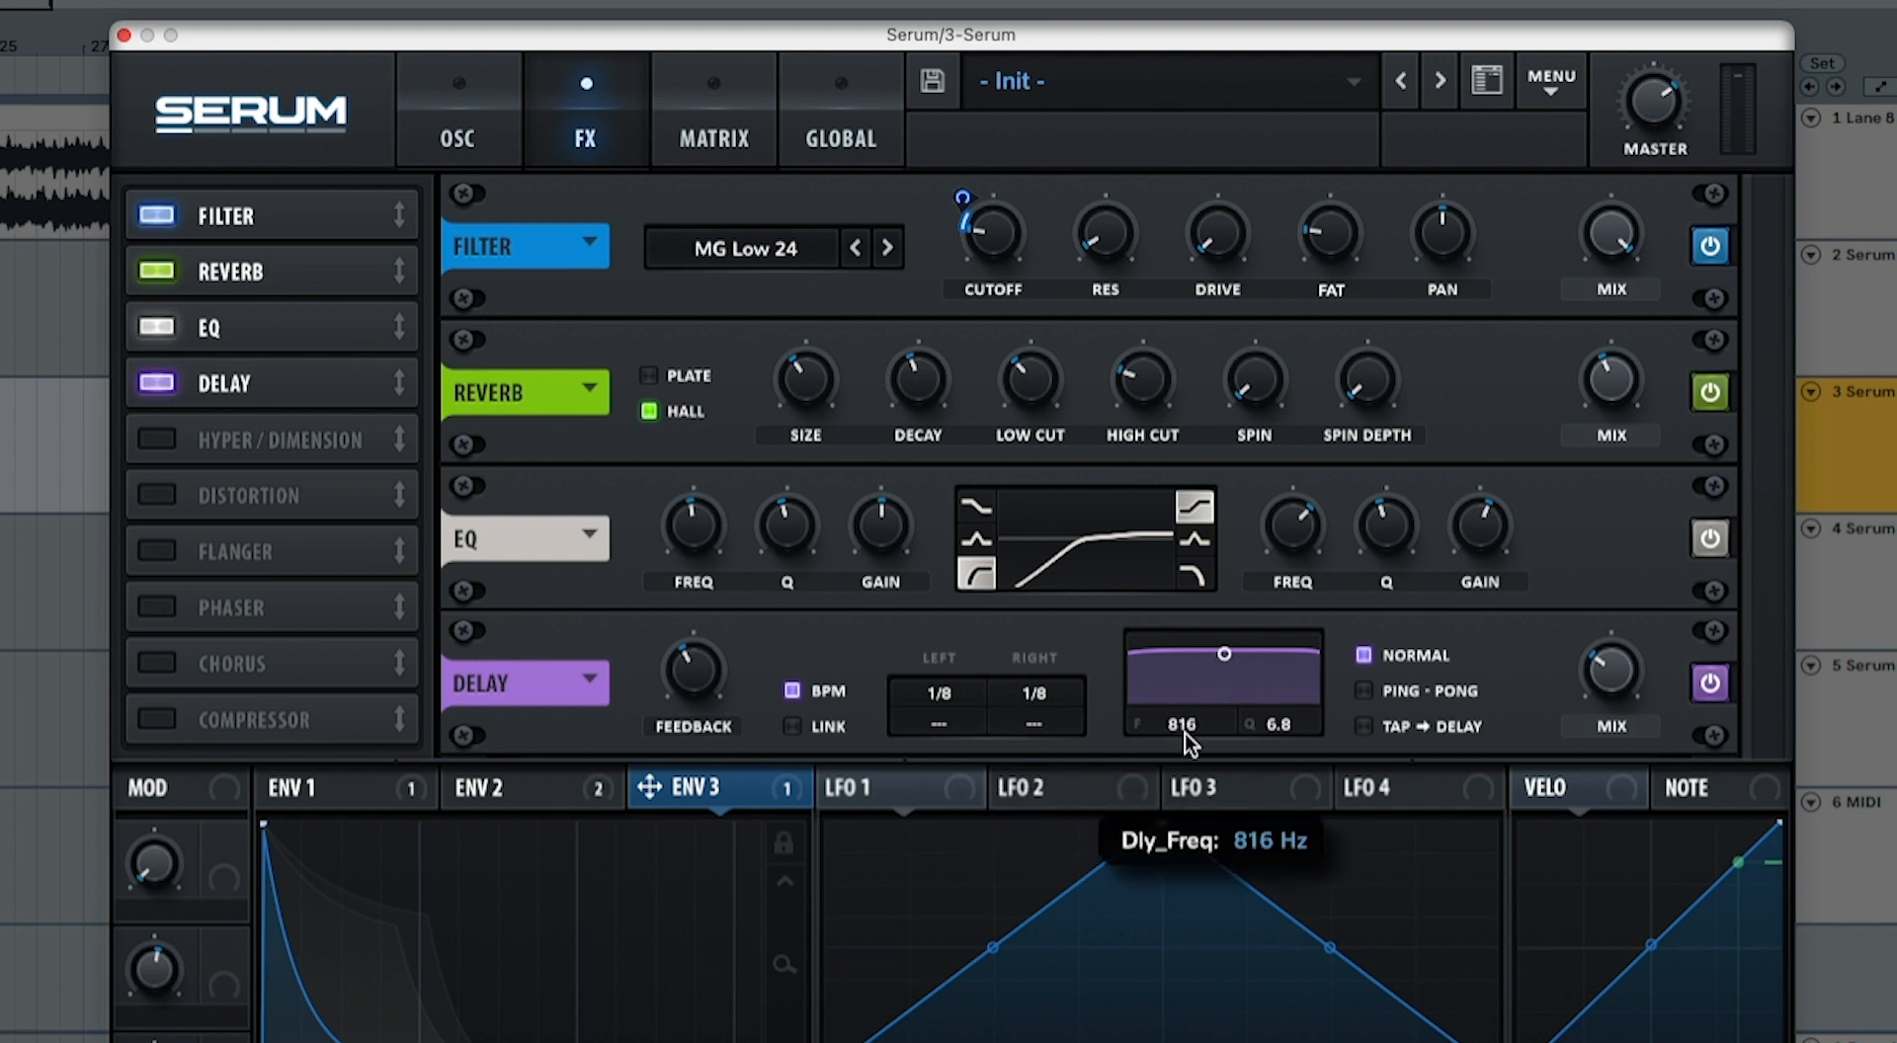
scroll(1279, 736, down, 10)
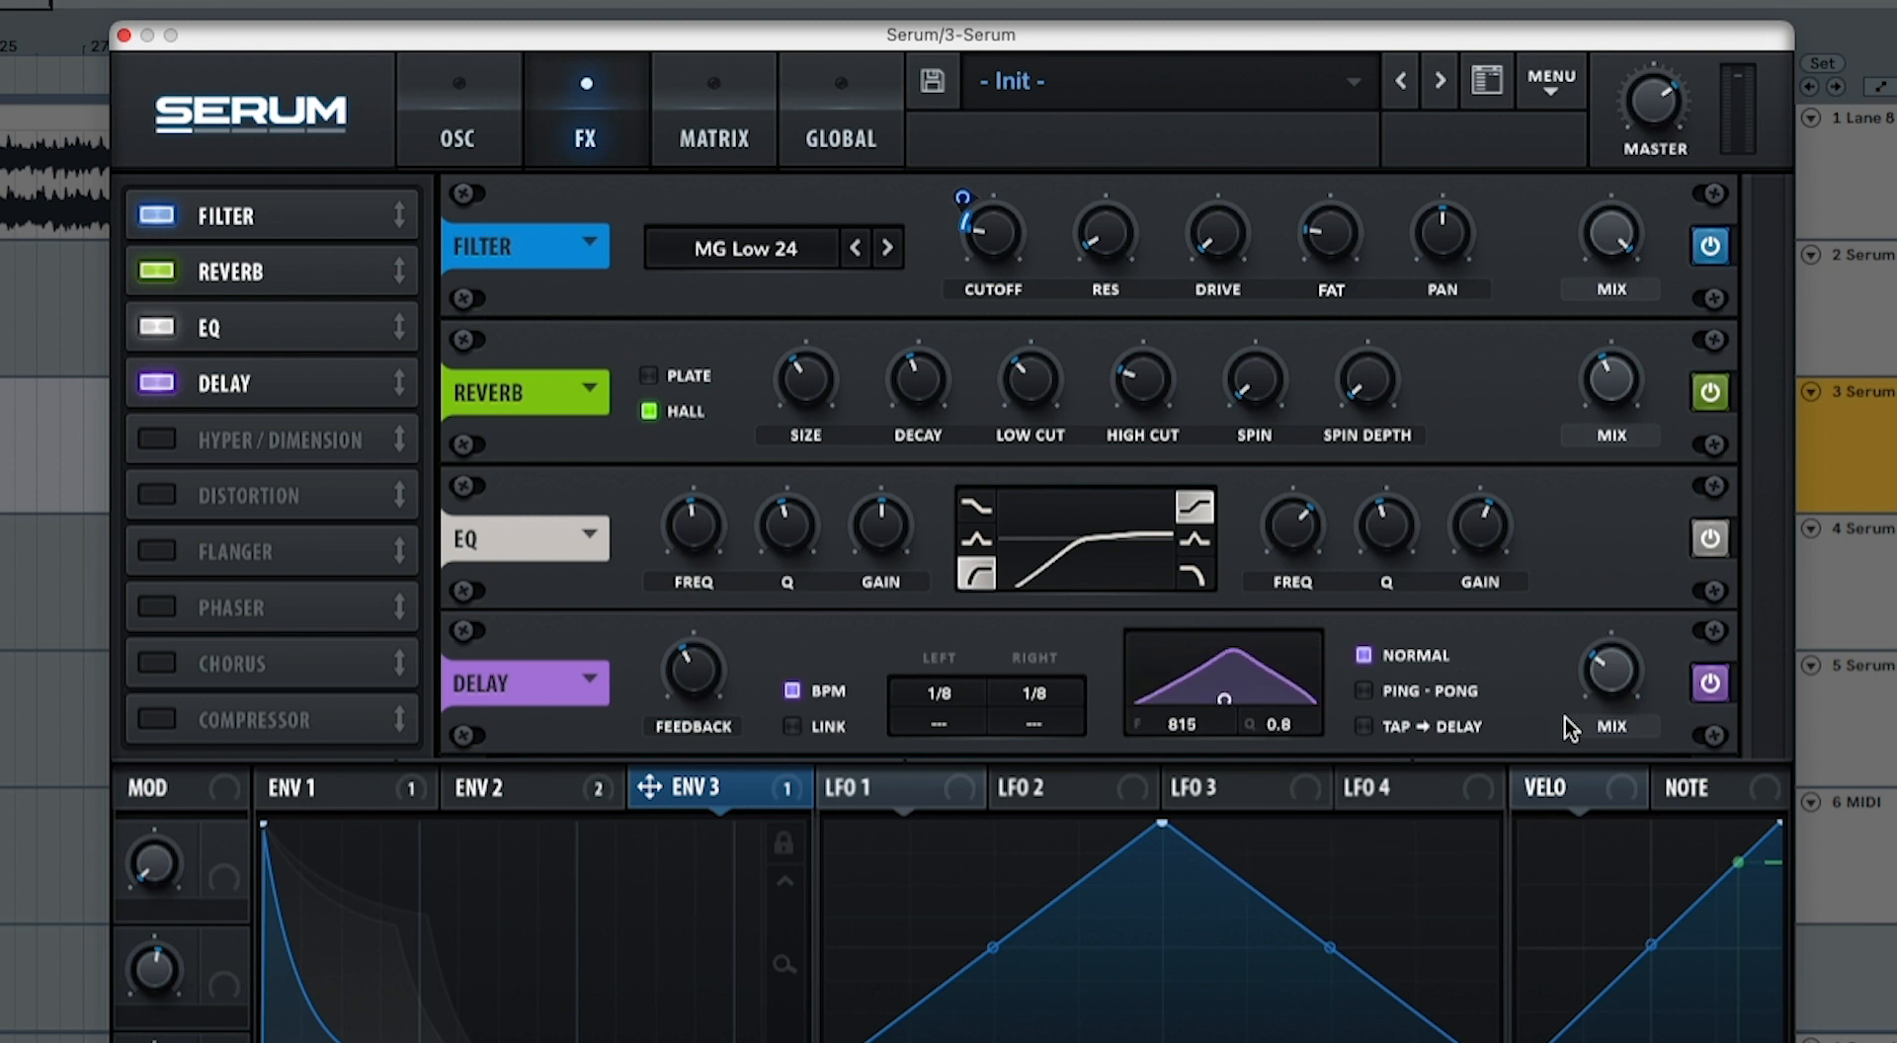
mouse_move(1612, 695)
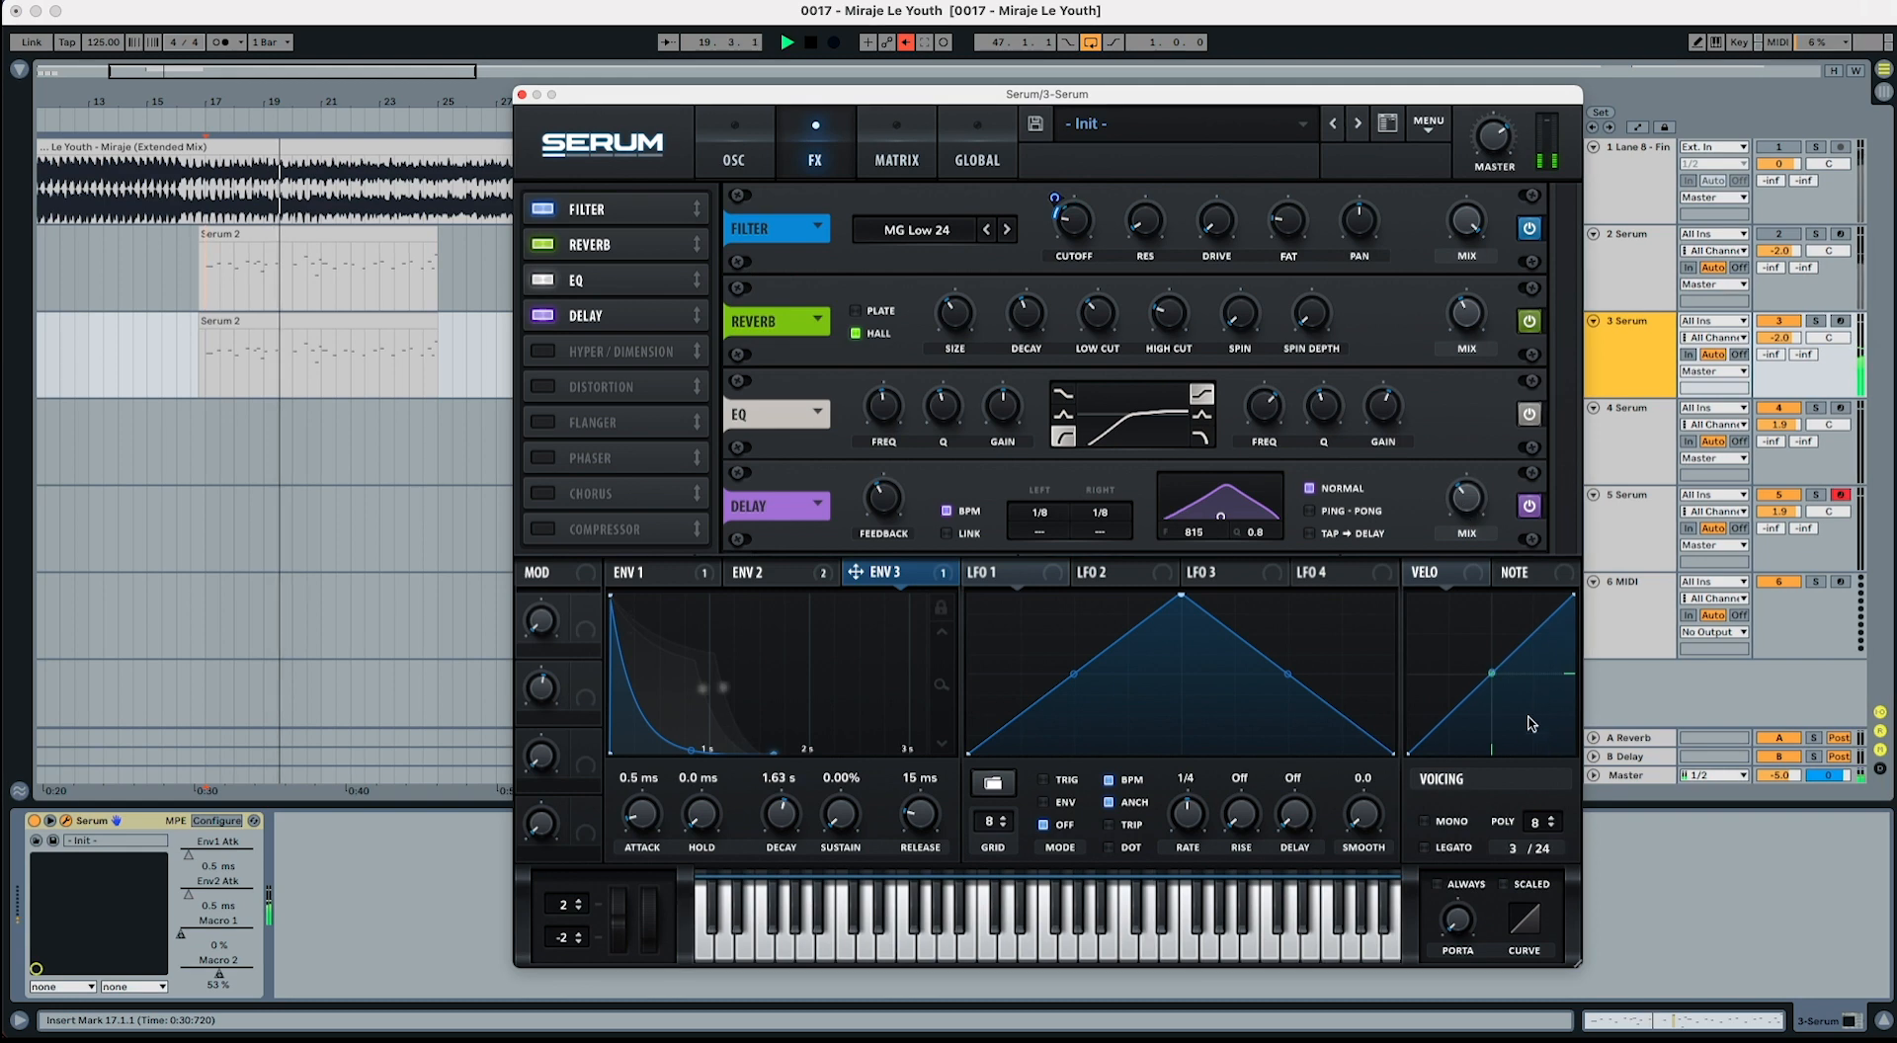
Step: Close the Serum window and inspect the velocities of the accented and softer notes in the track 3 clip
key(space)
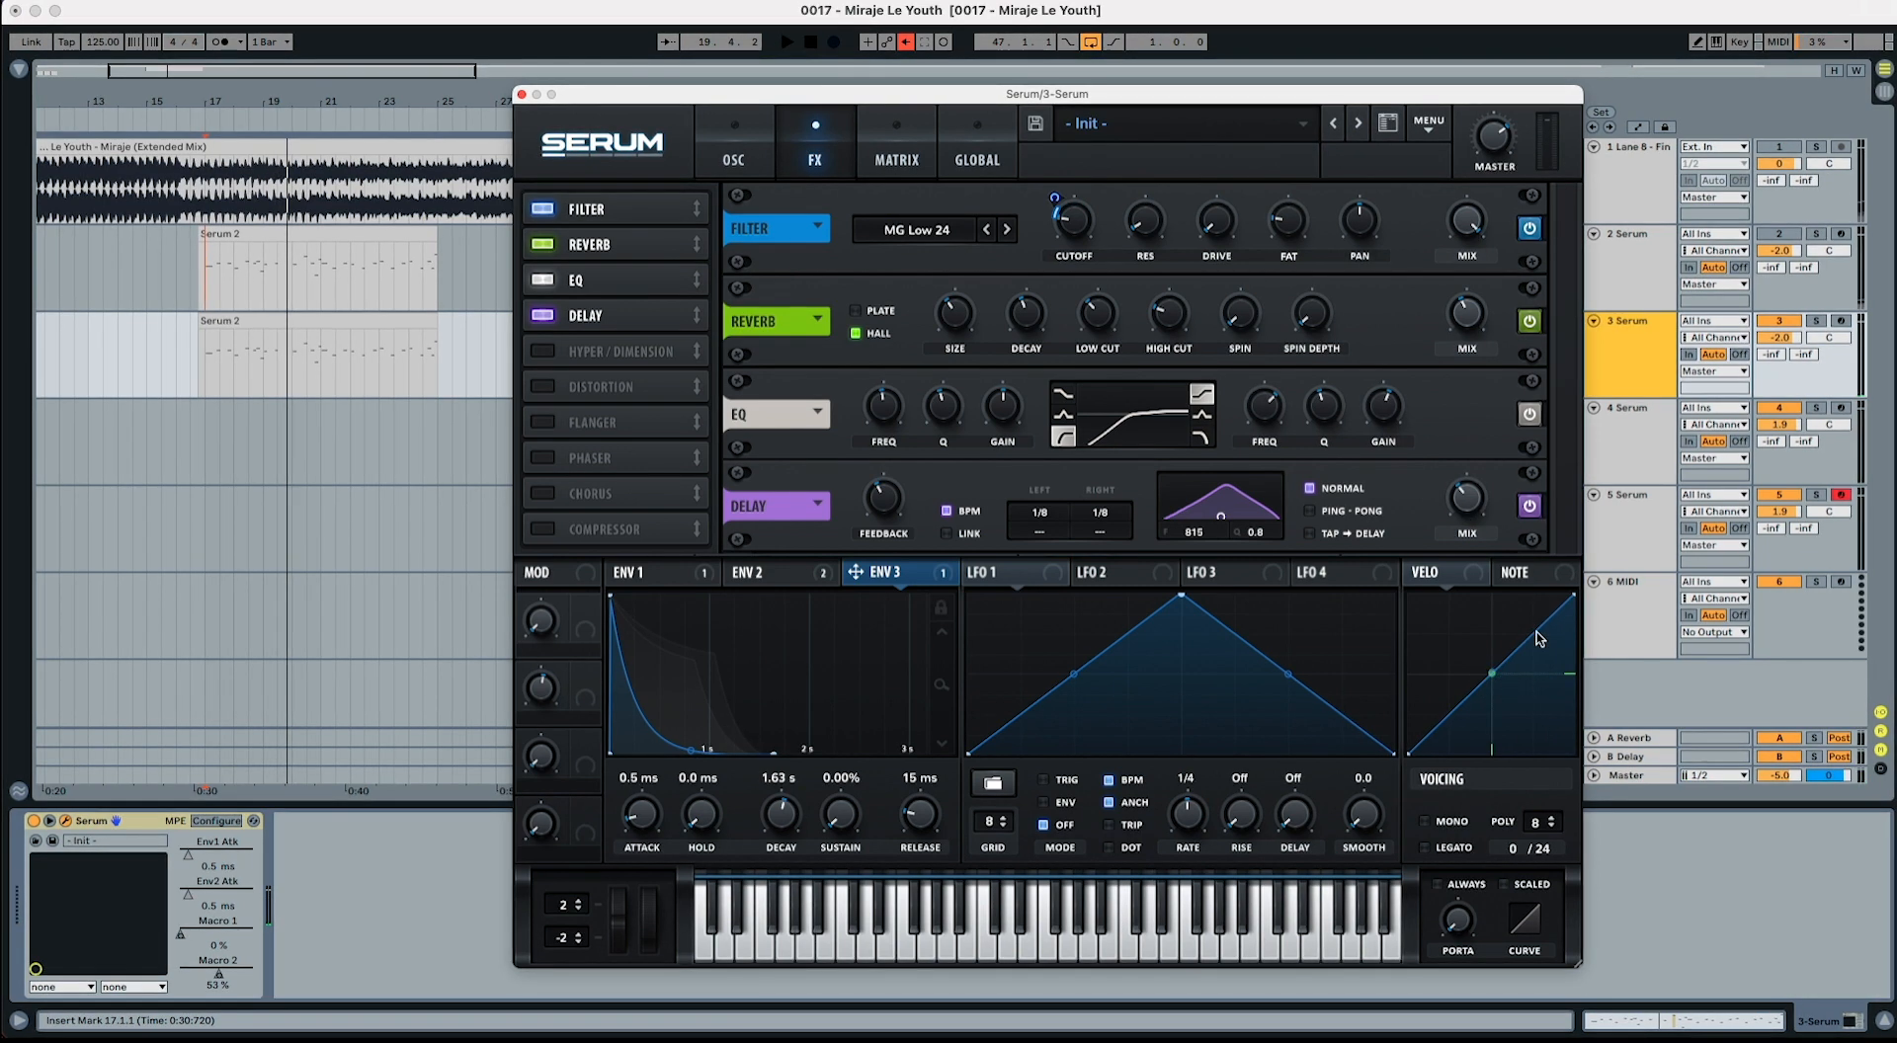
click(321, 326)
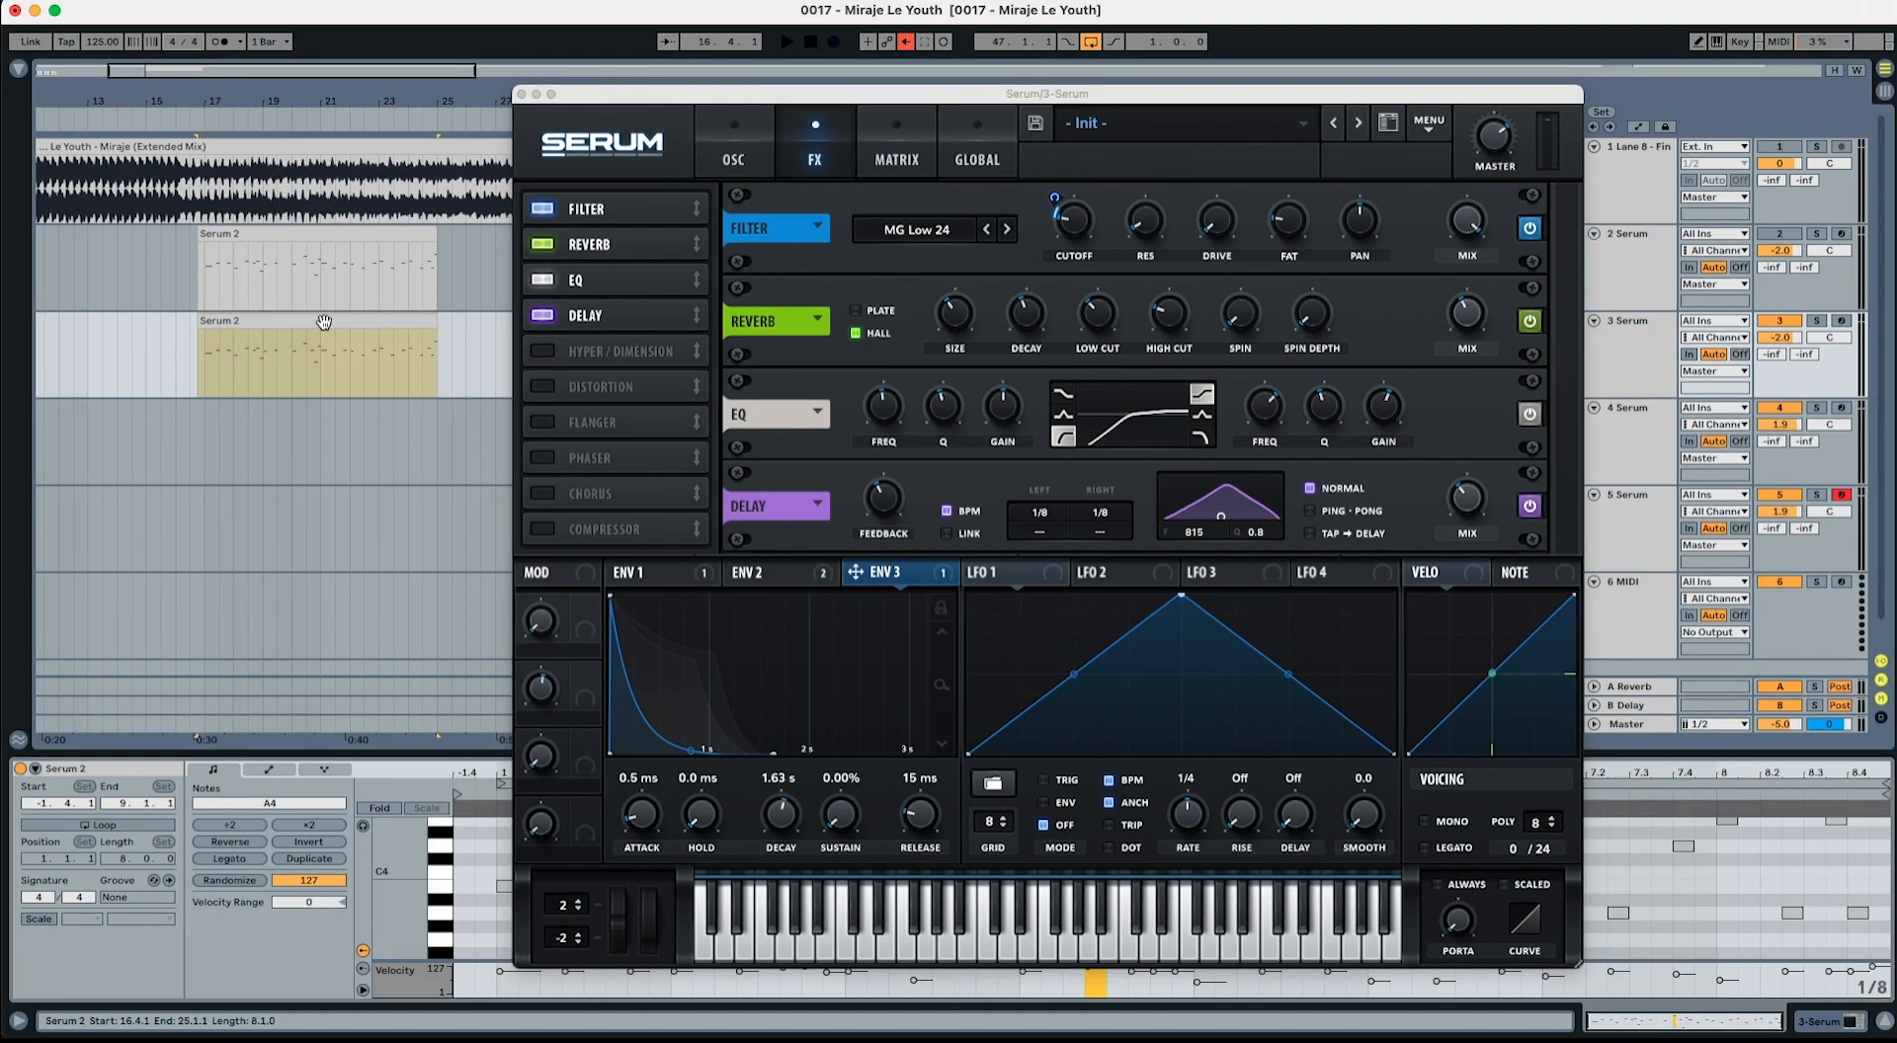
click(522, 93)
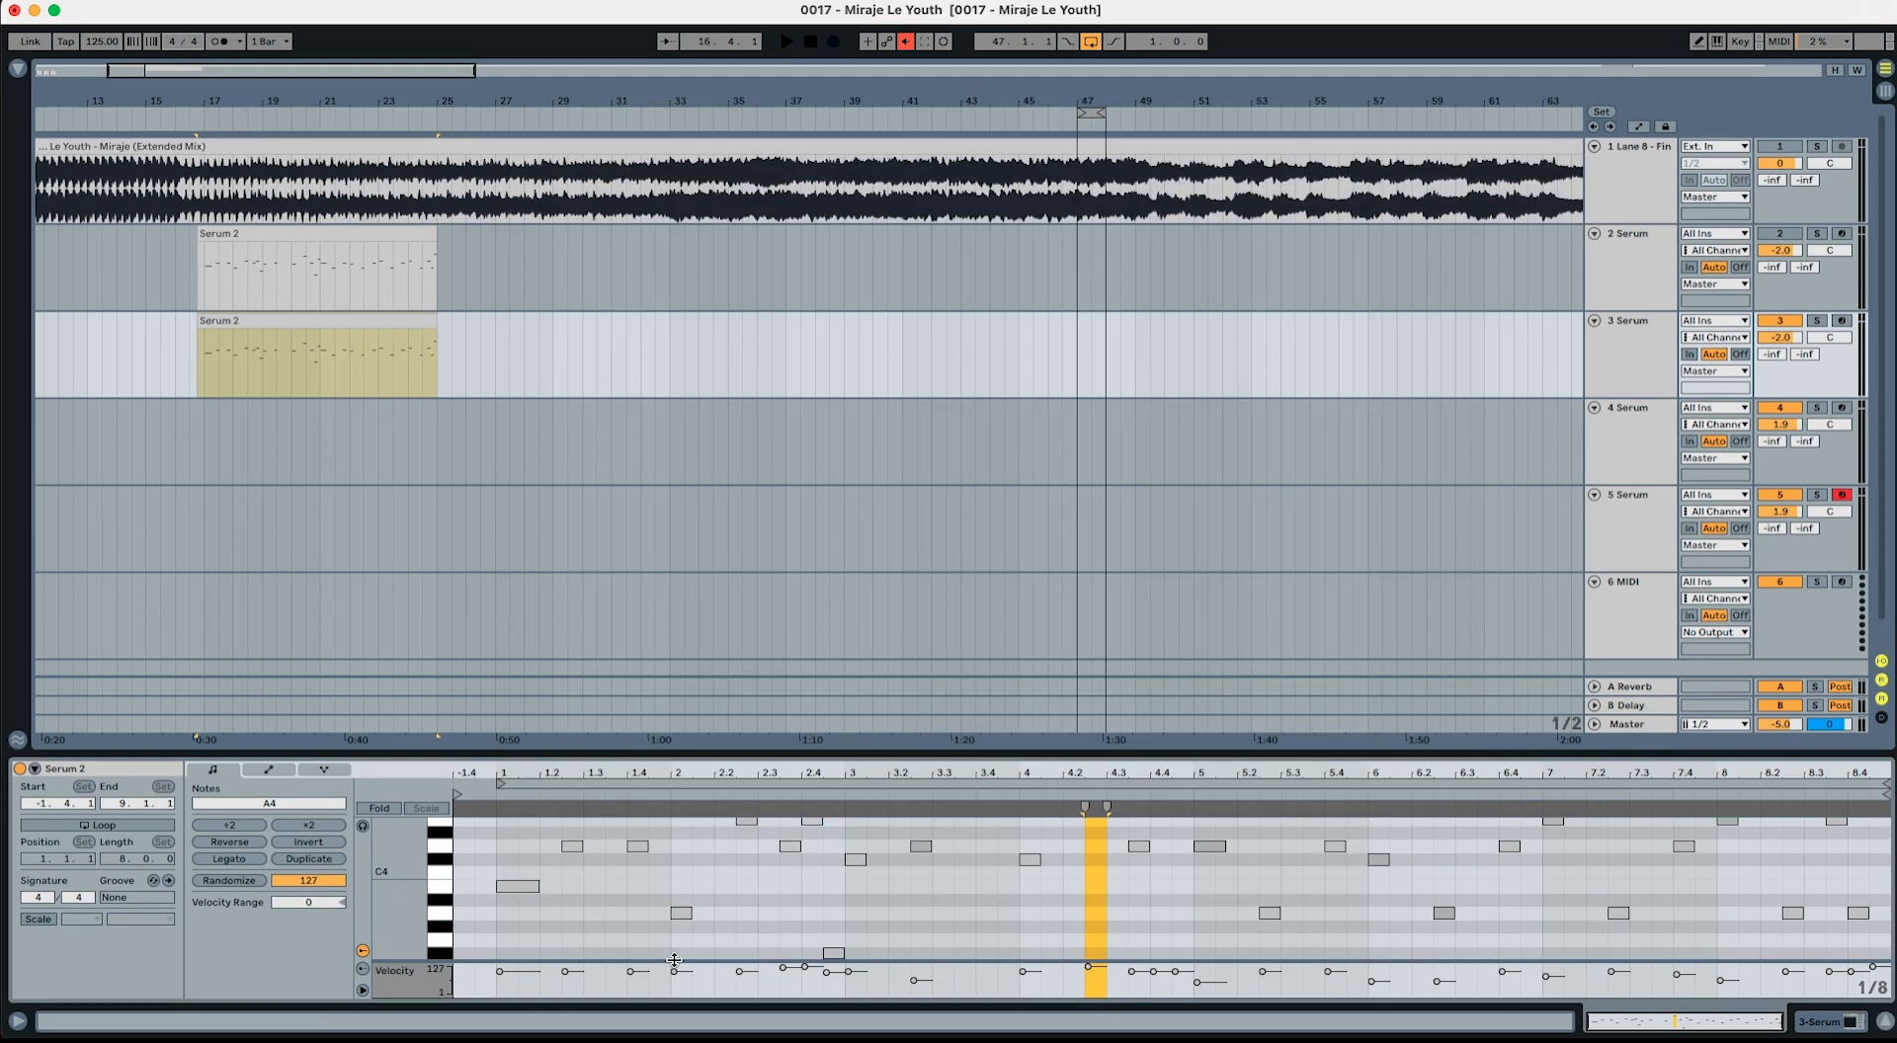
click(806, 968)
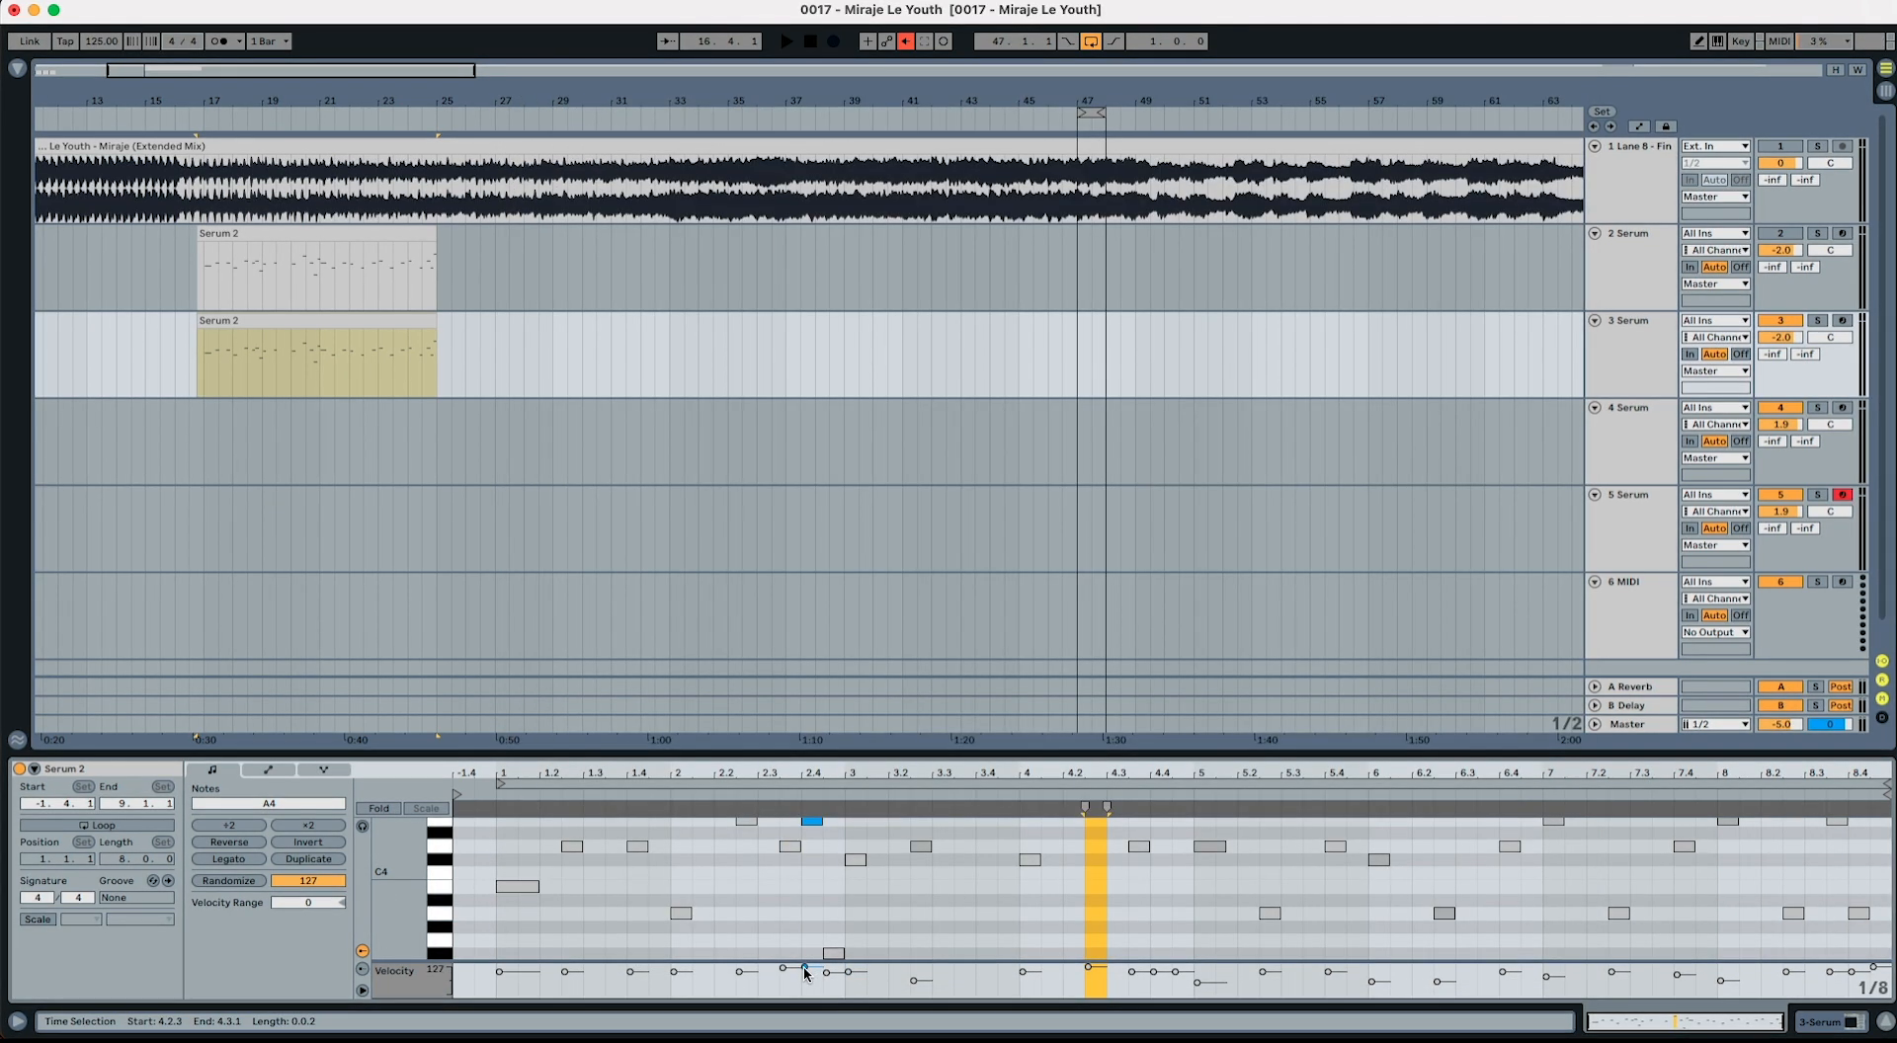
click(913, 982)
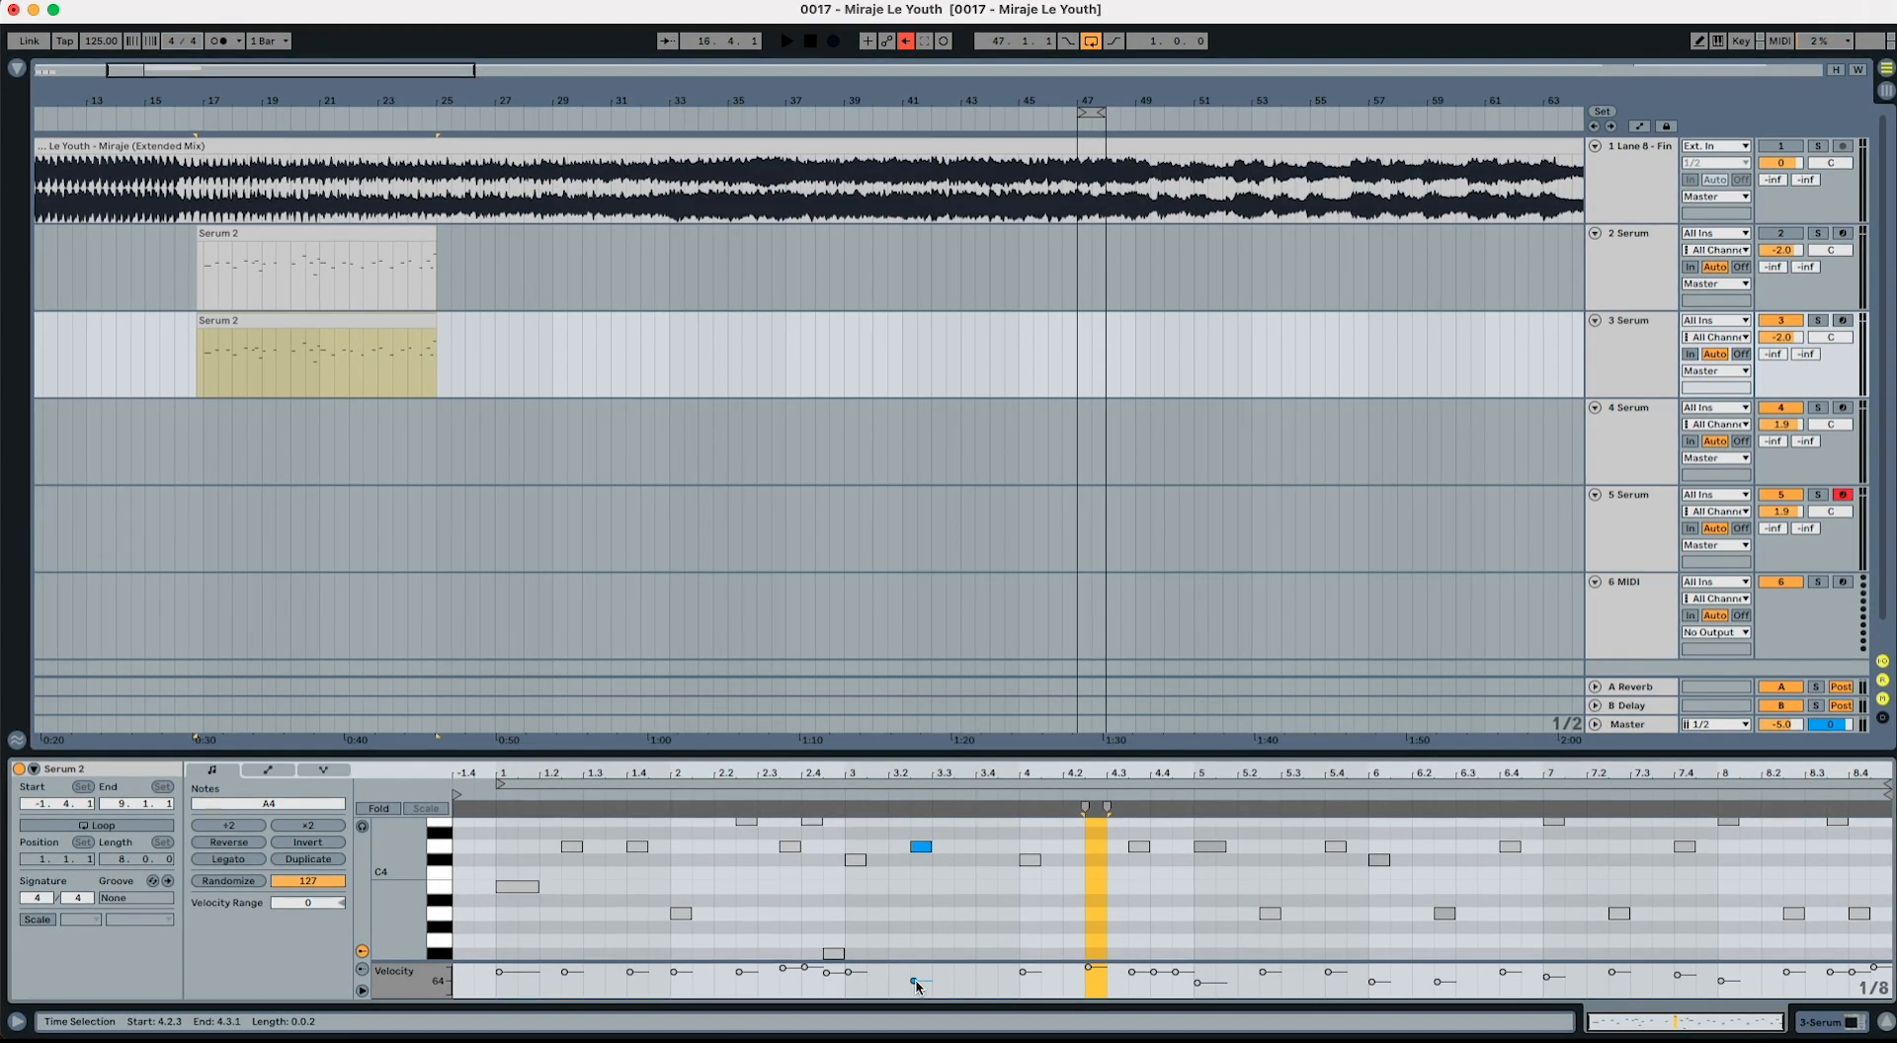
click(894, 977)
Step: Play the soloed reference track from the Serum clip's opening bars and compare its accented and softer notes with the clip's velocities
click(211, 377)
key(space)
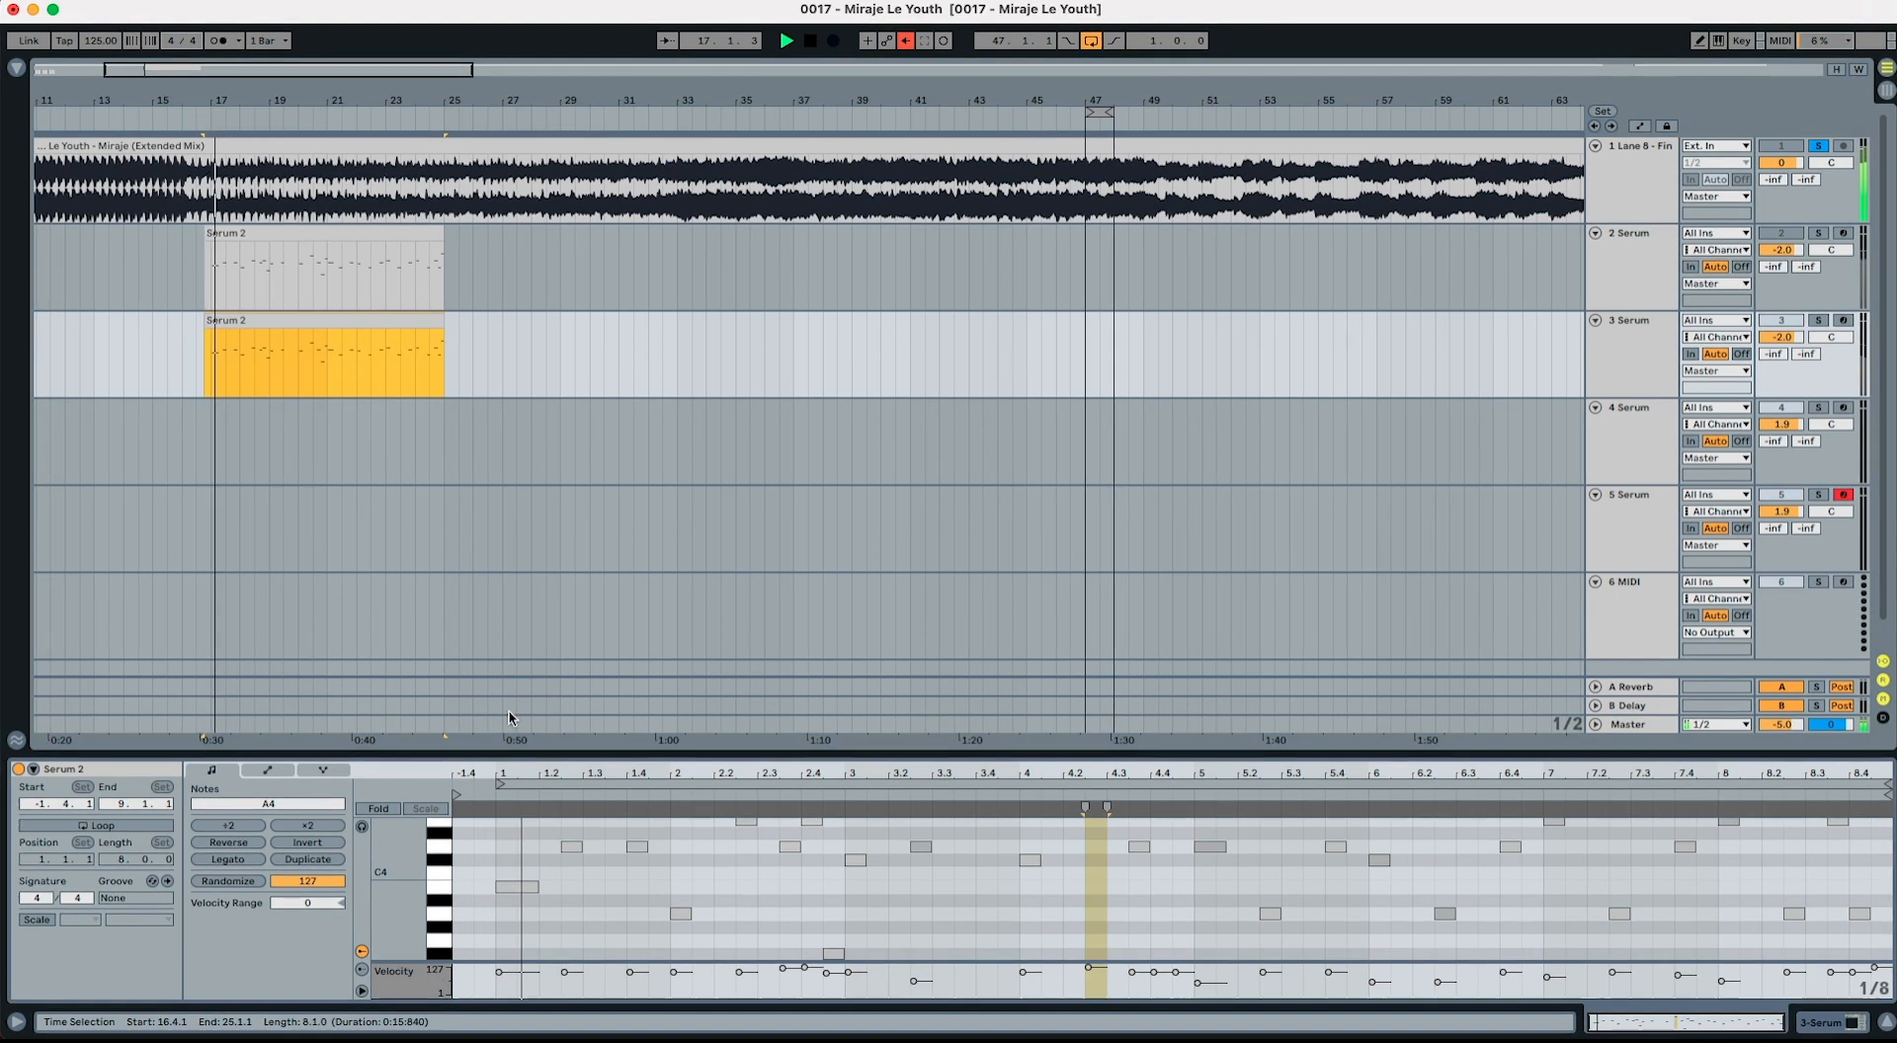
click(805, 972)
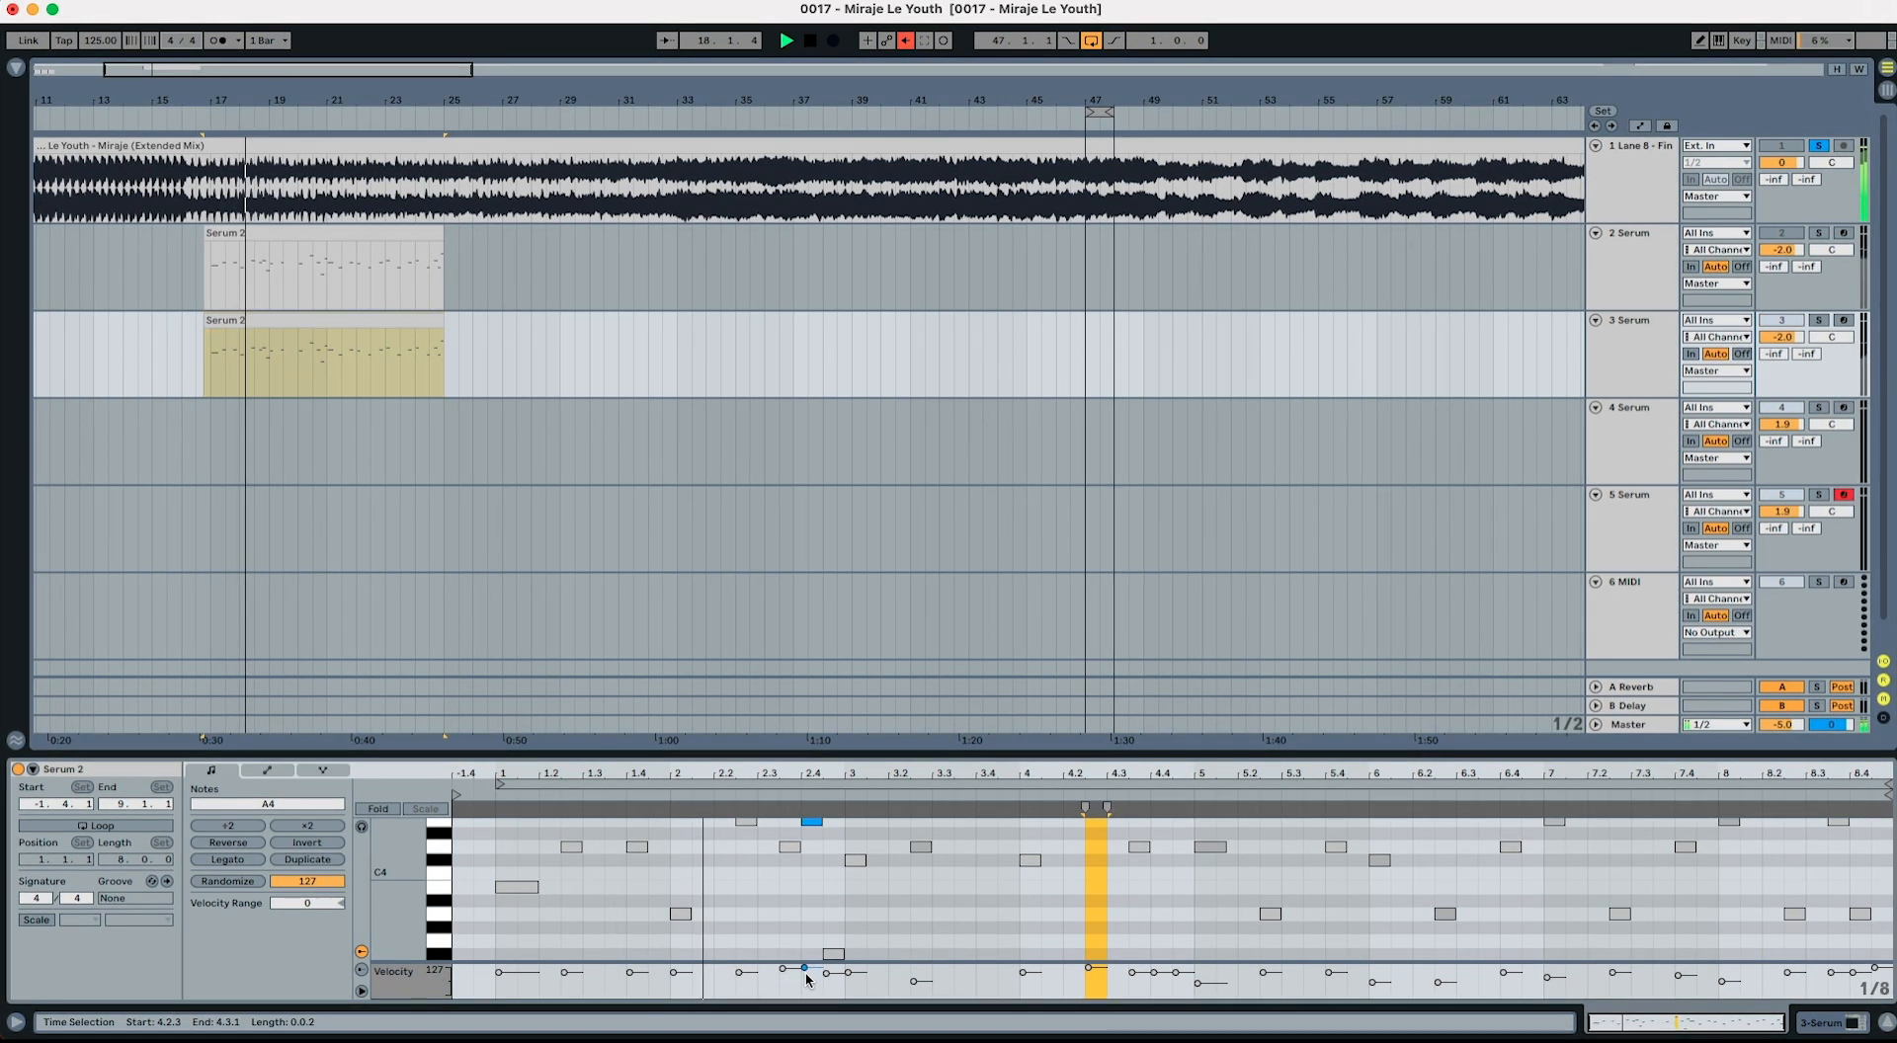
click(913, 982)
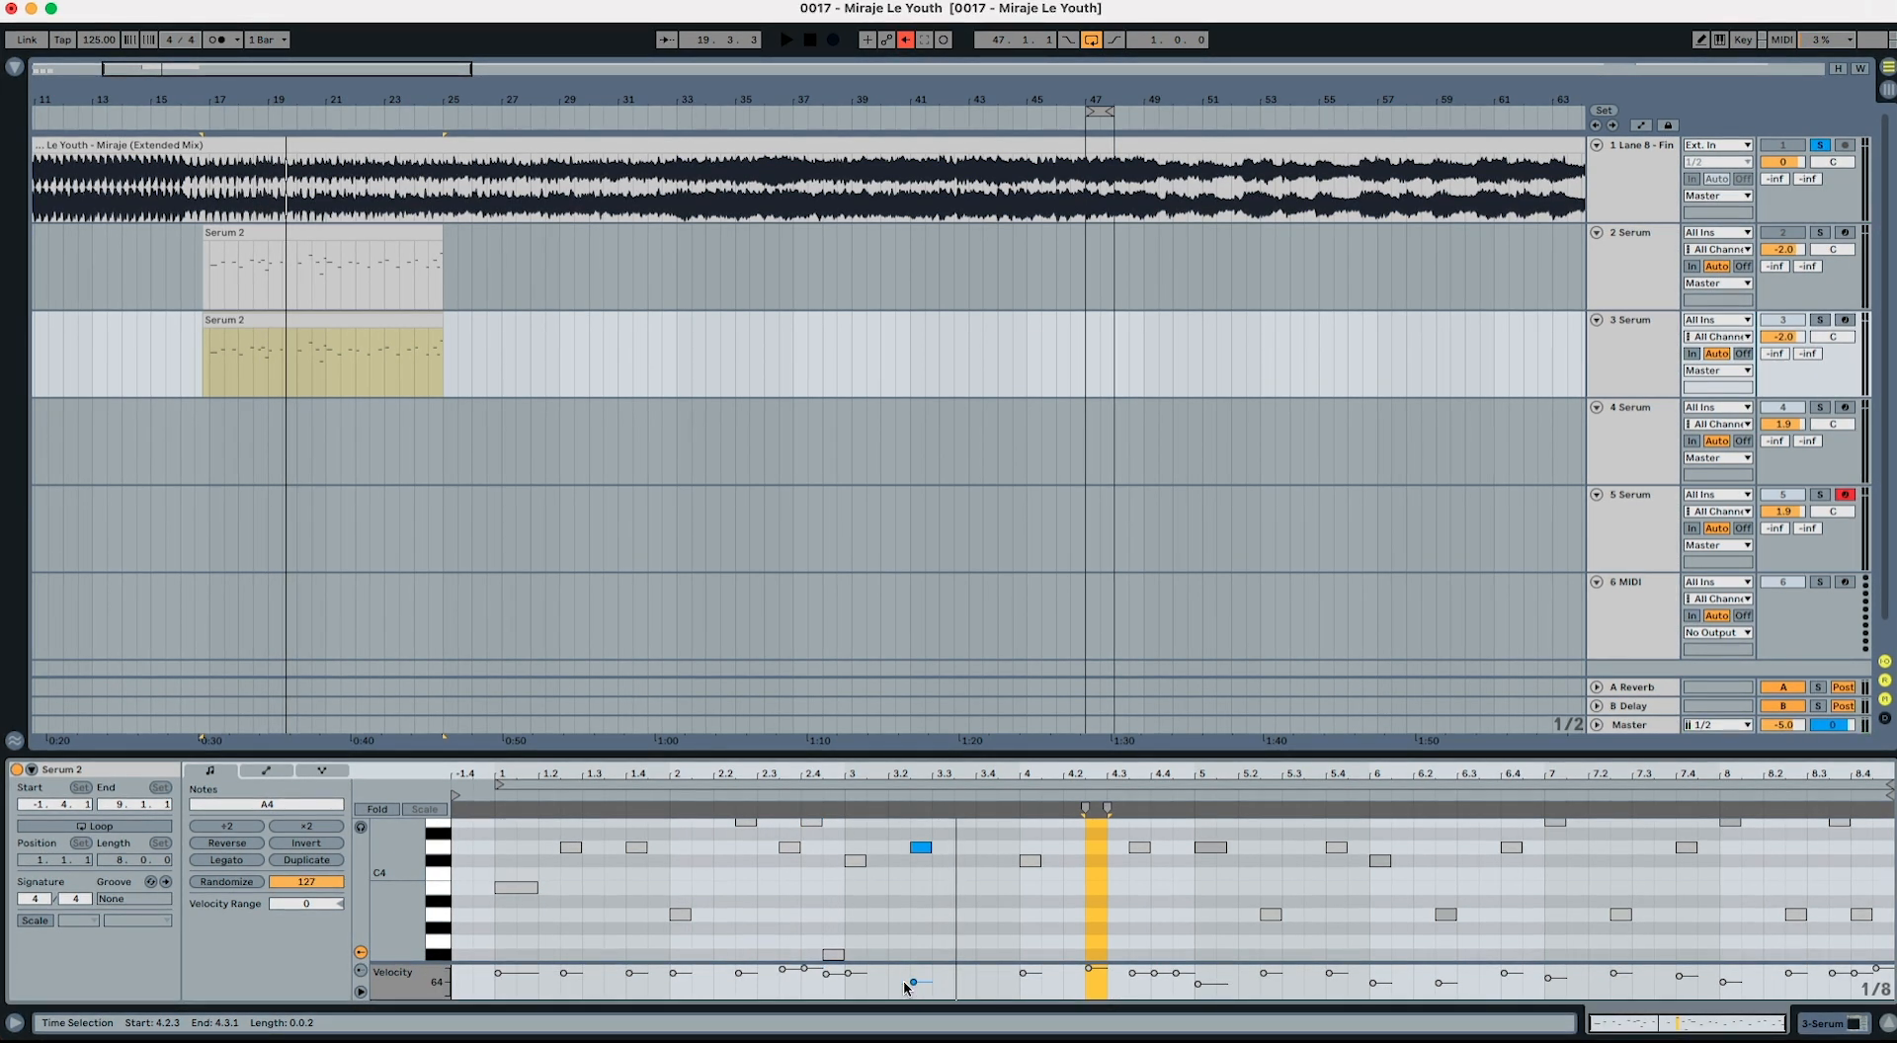
click(805, 969)
click(254, 287)
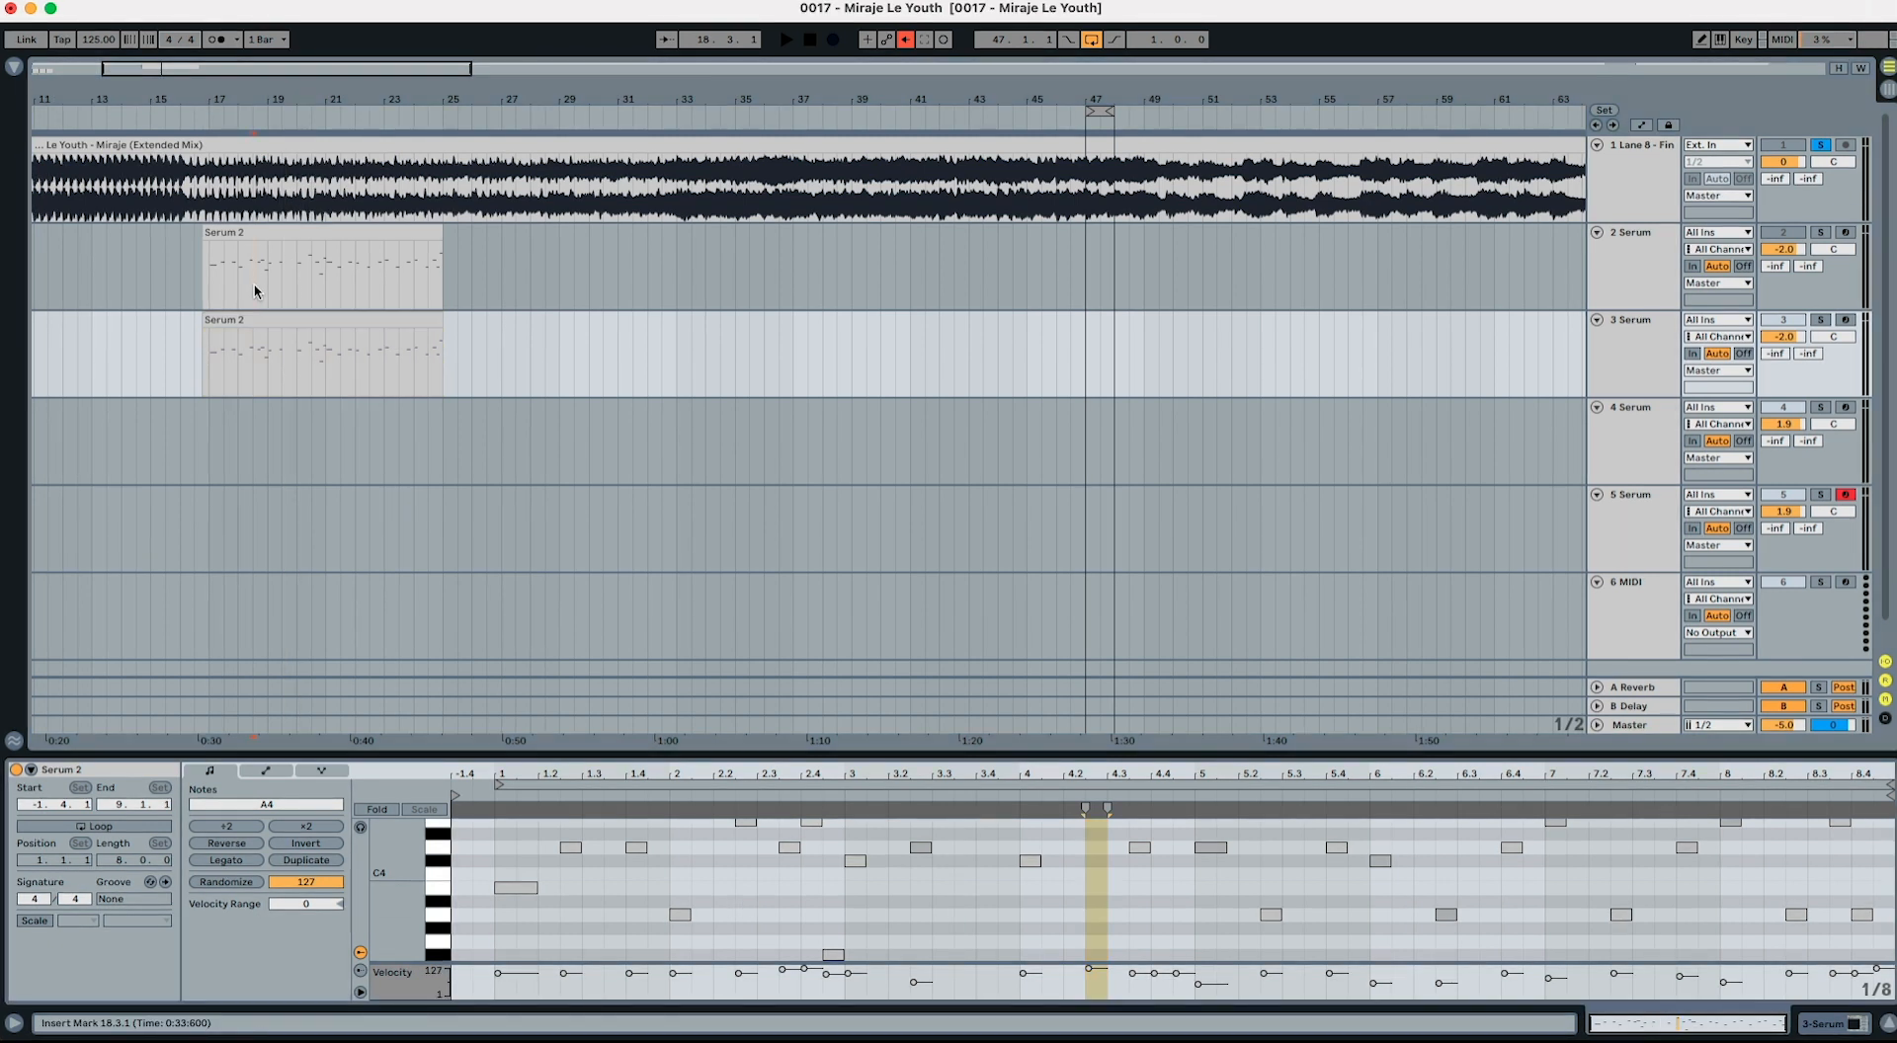
key(space)
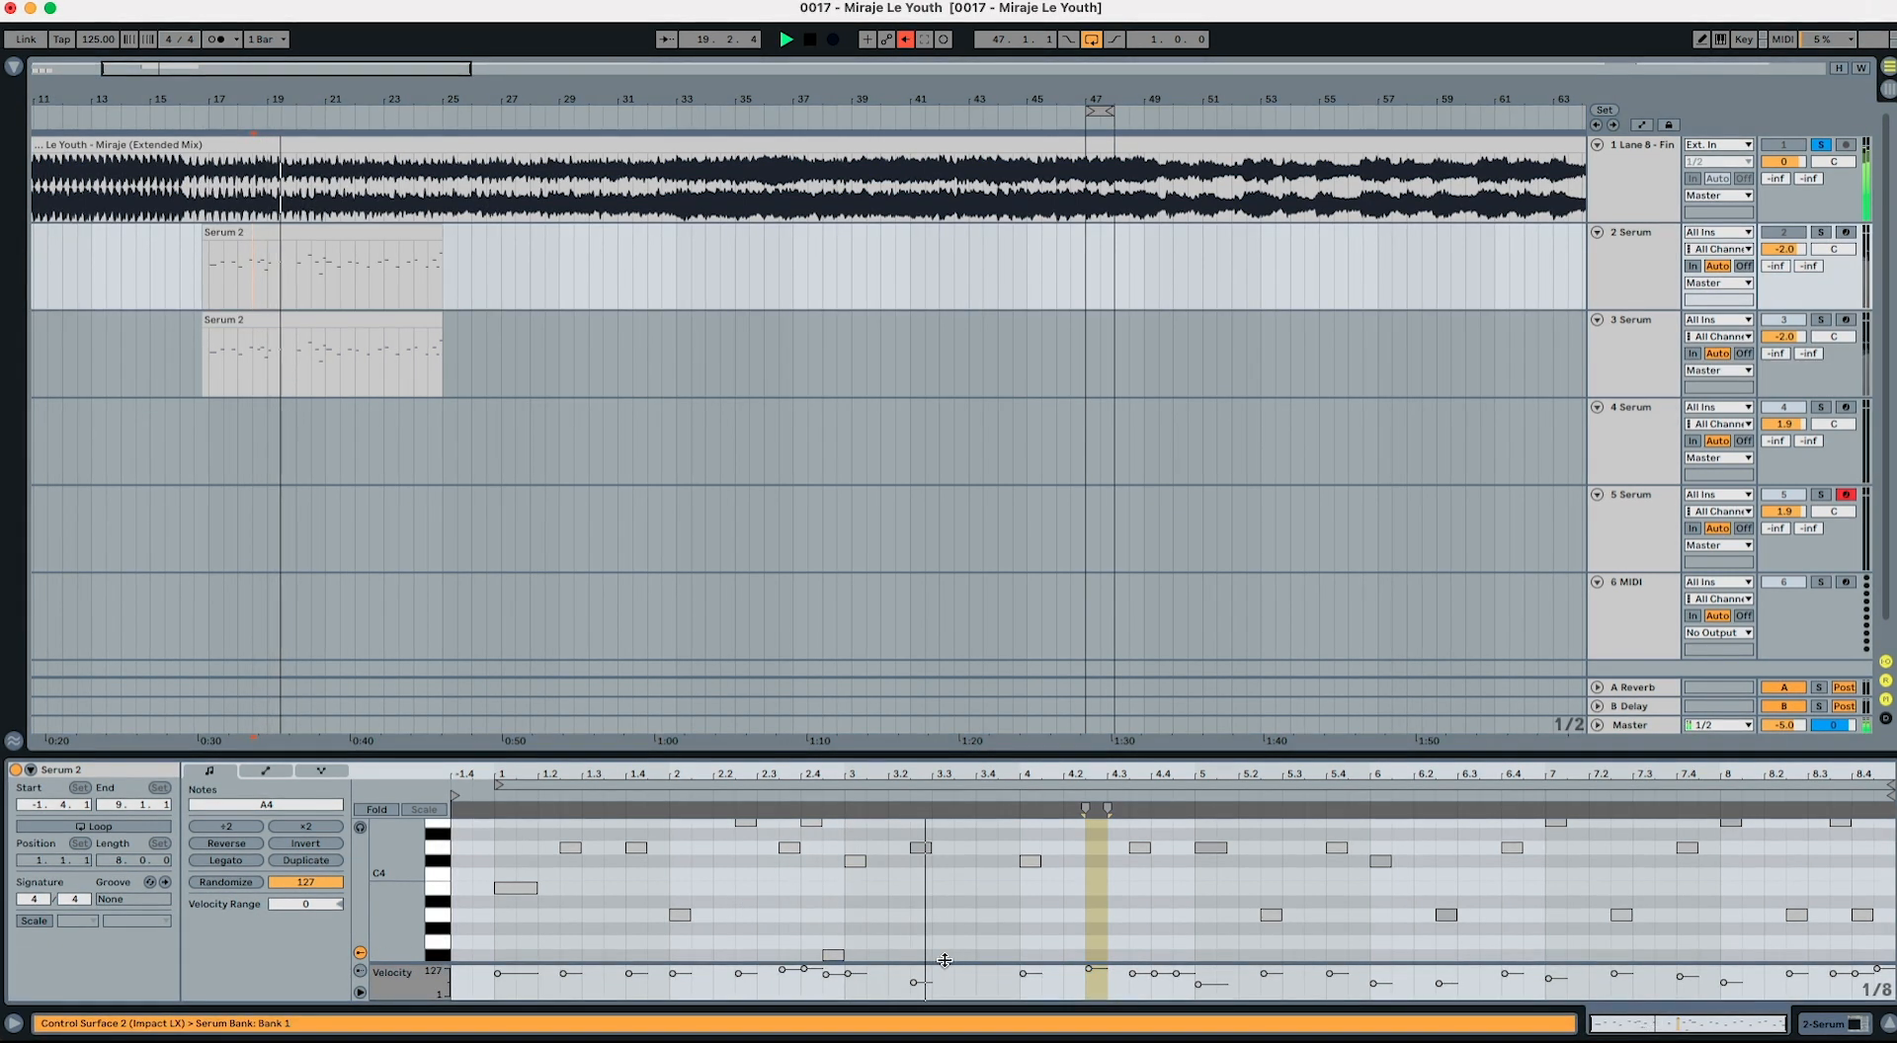
key(space)
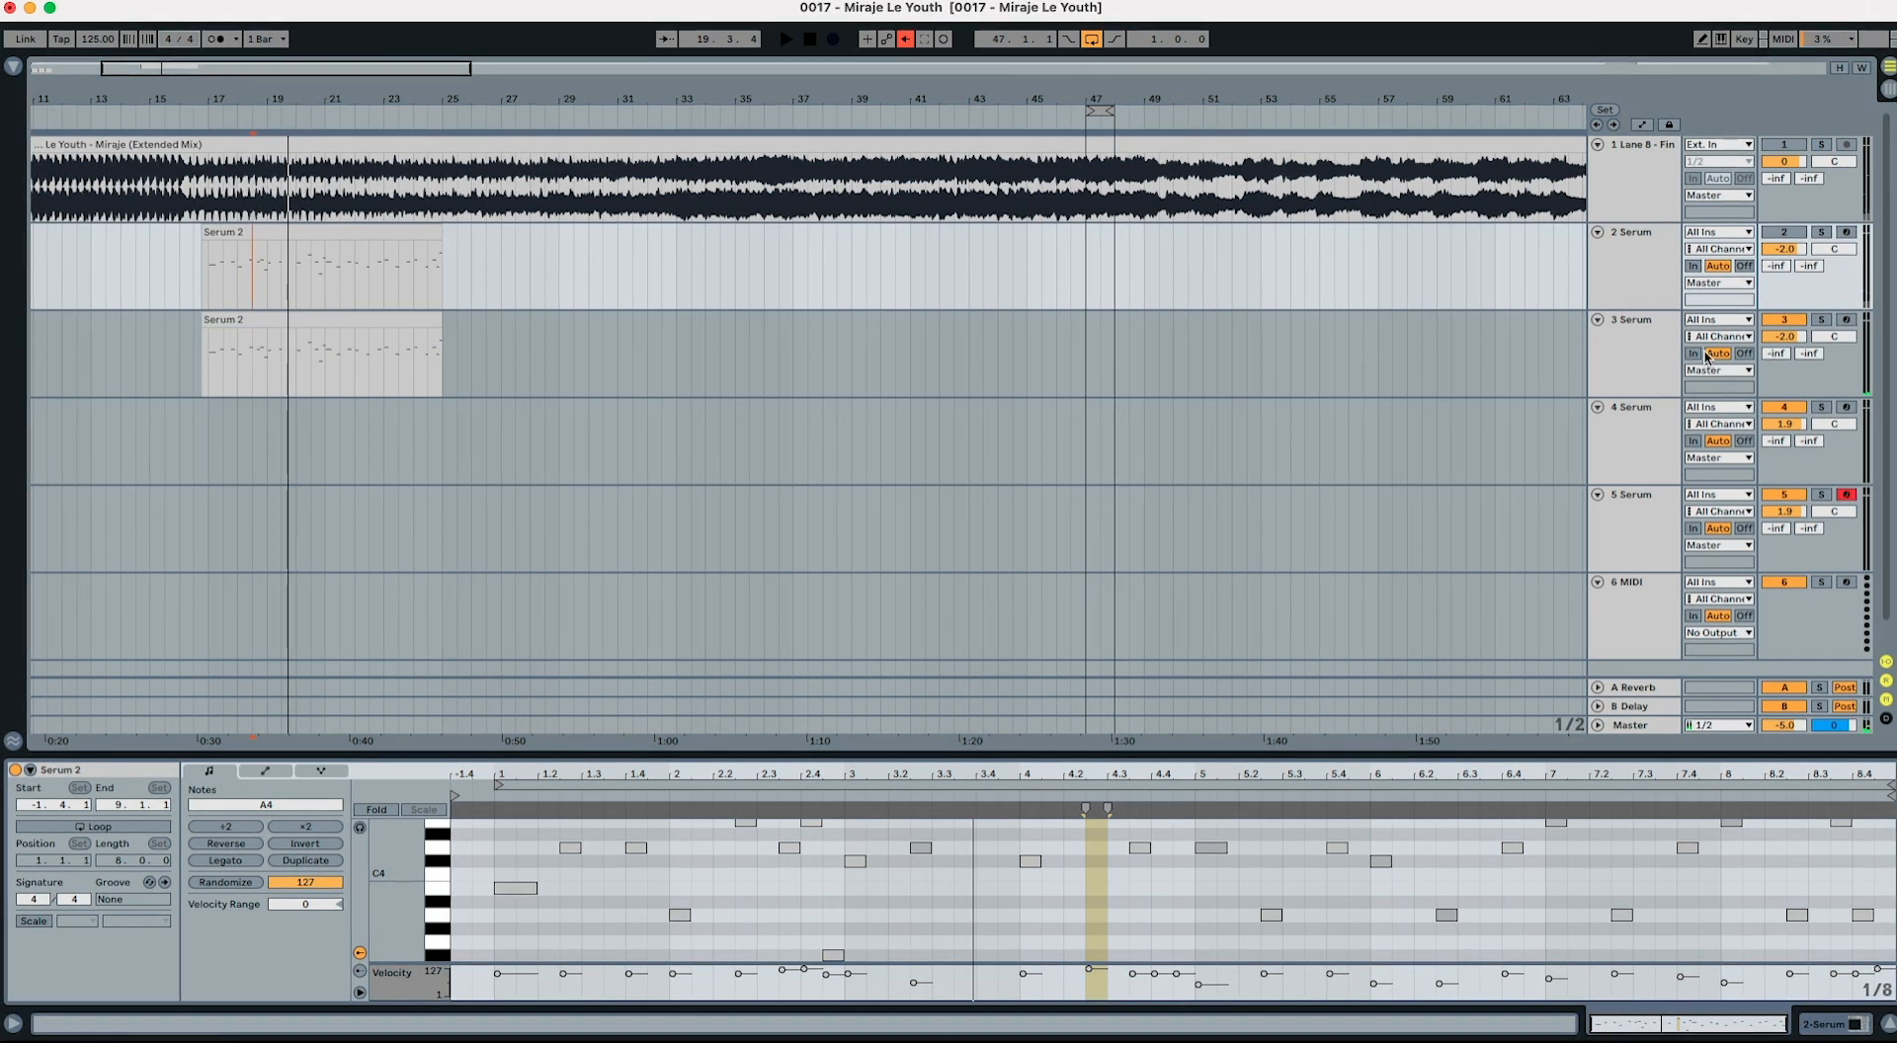
Step: Open Serum on track 3 and assign Velo as the aux source of the Env 2 to FX Fil Freq modulation
click(1648, 351)
click(326, 342)
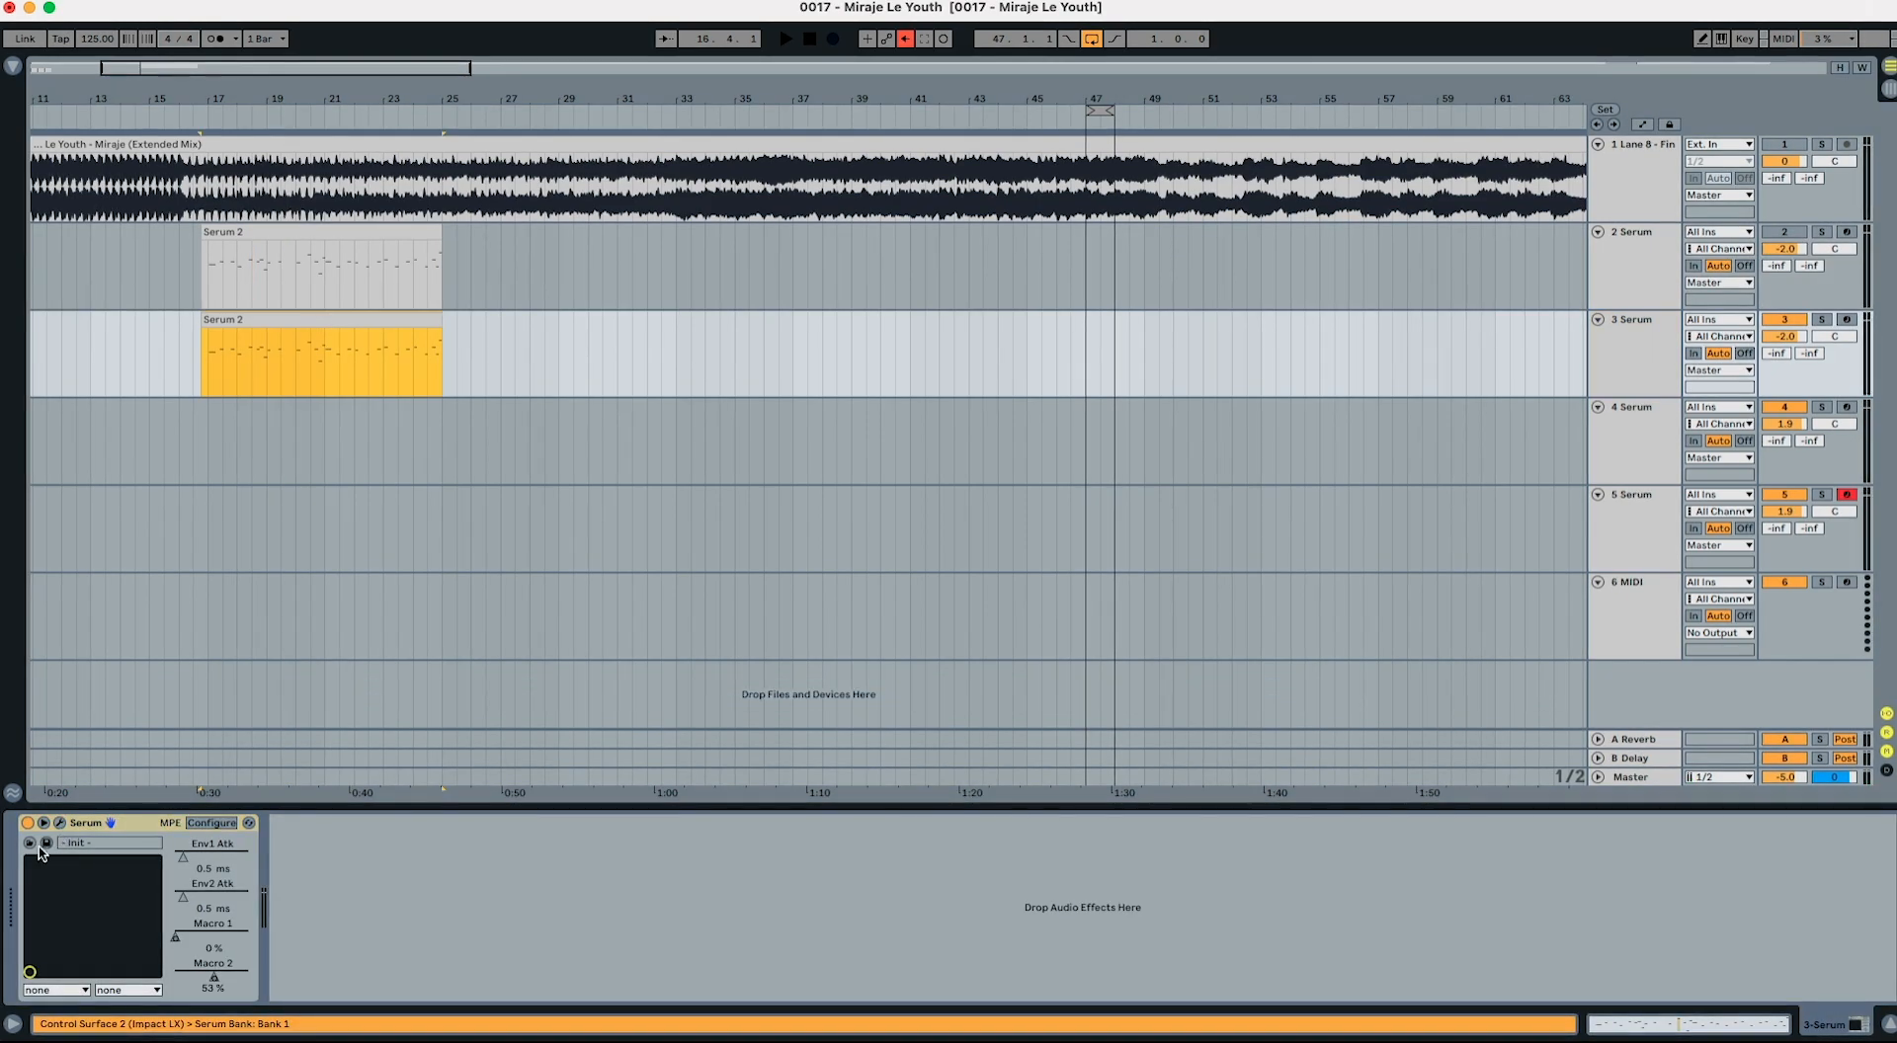
click(79, 823)
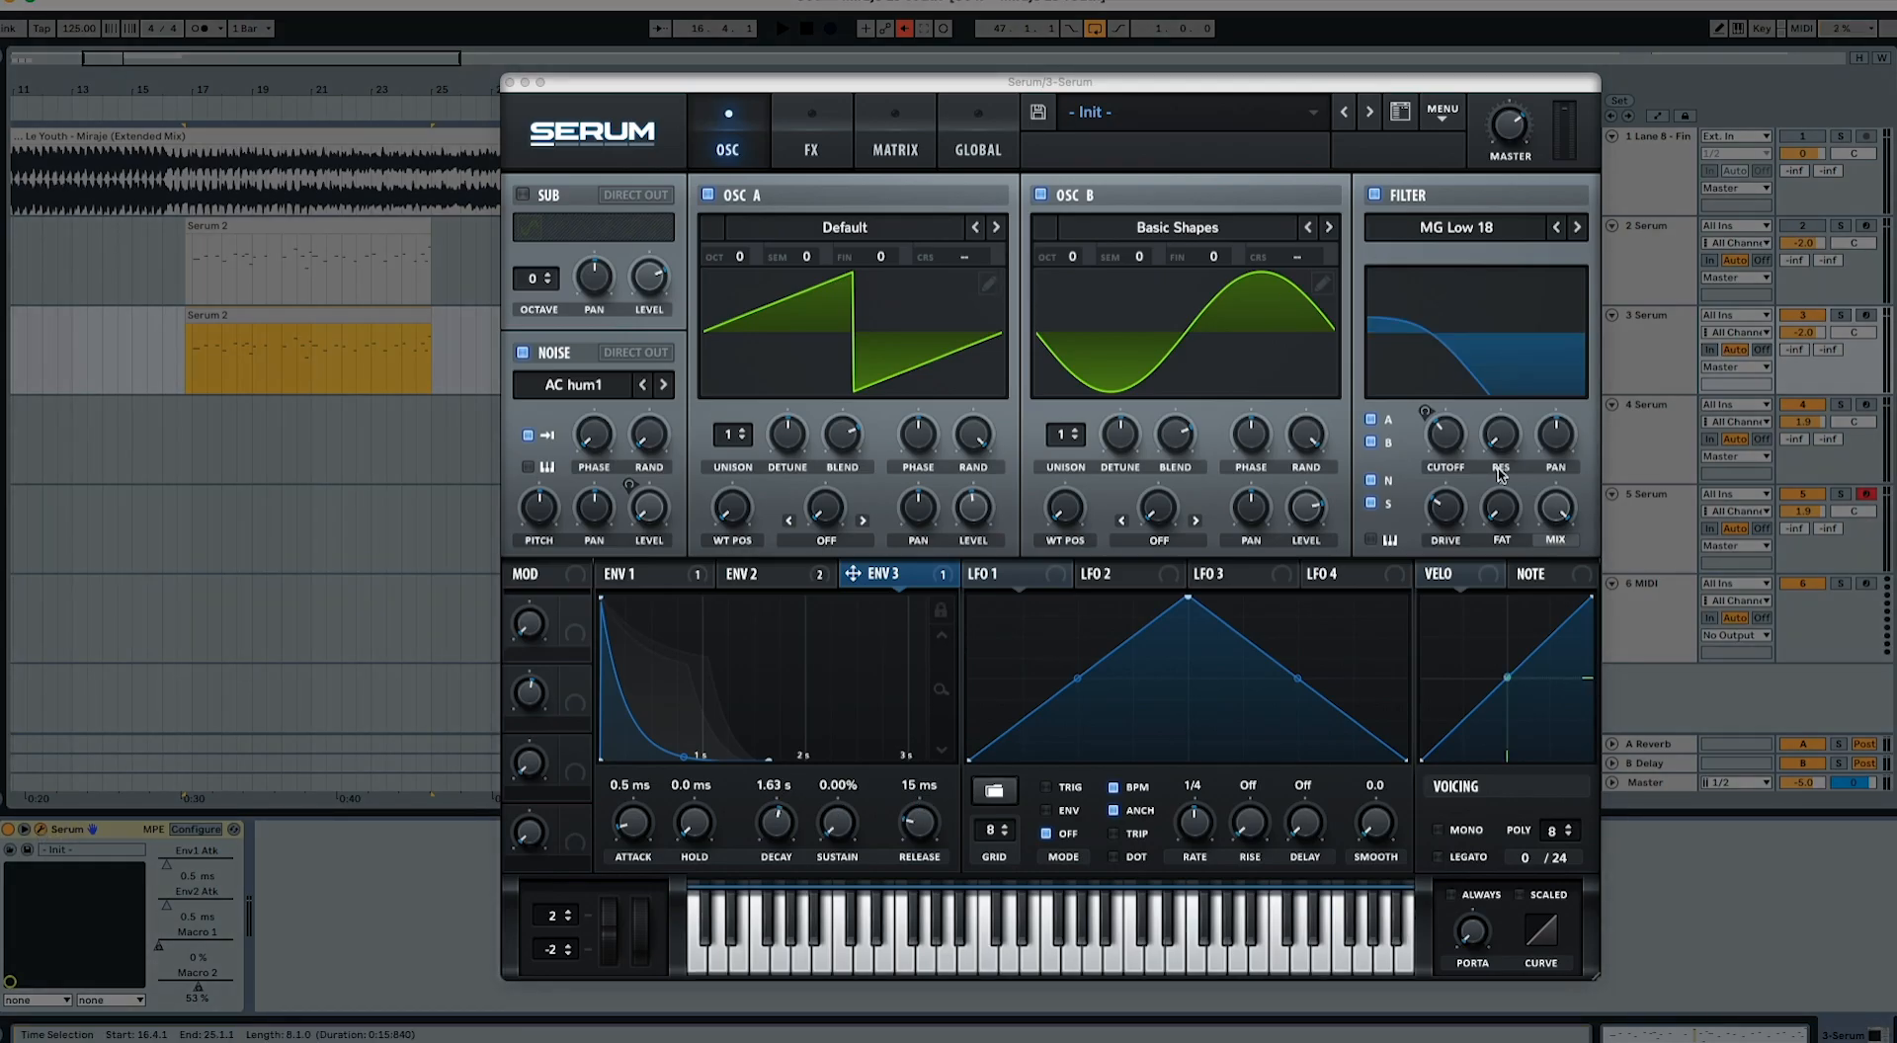
click(1485, 583)
click(827, 127)
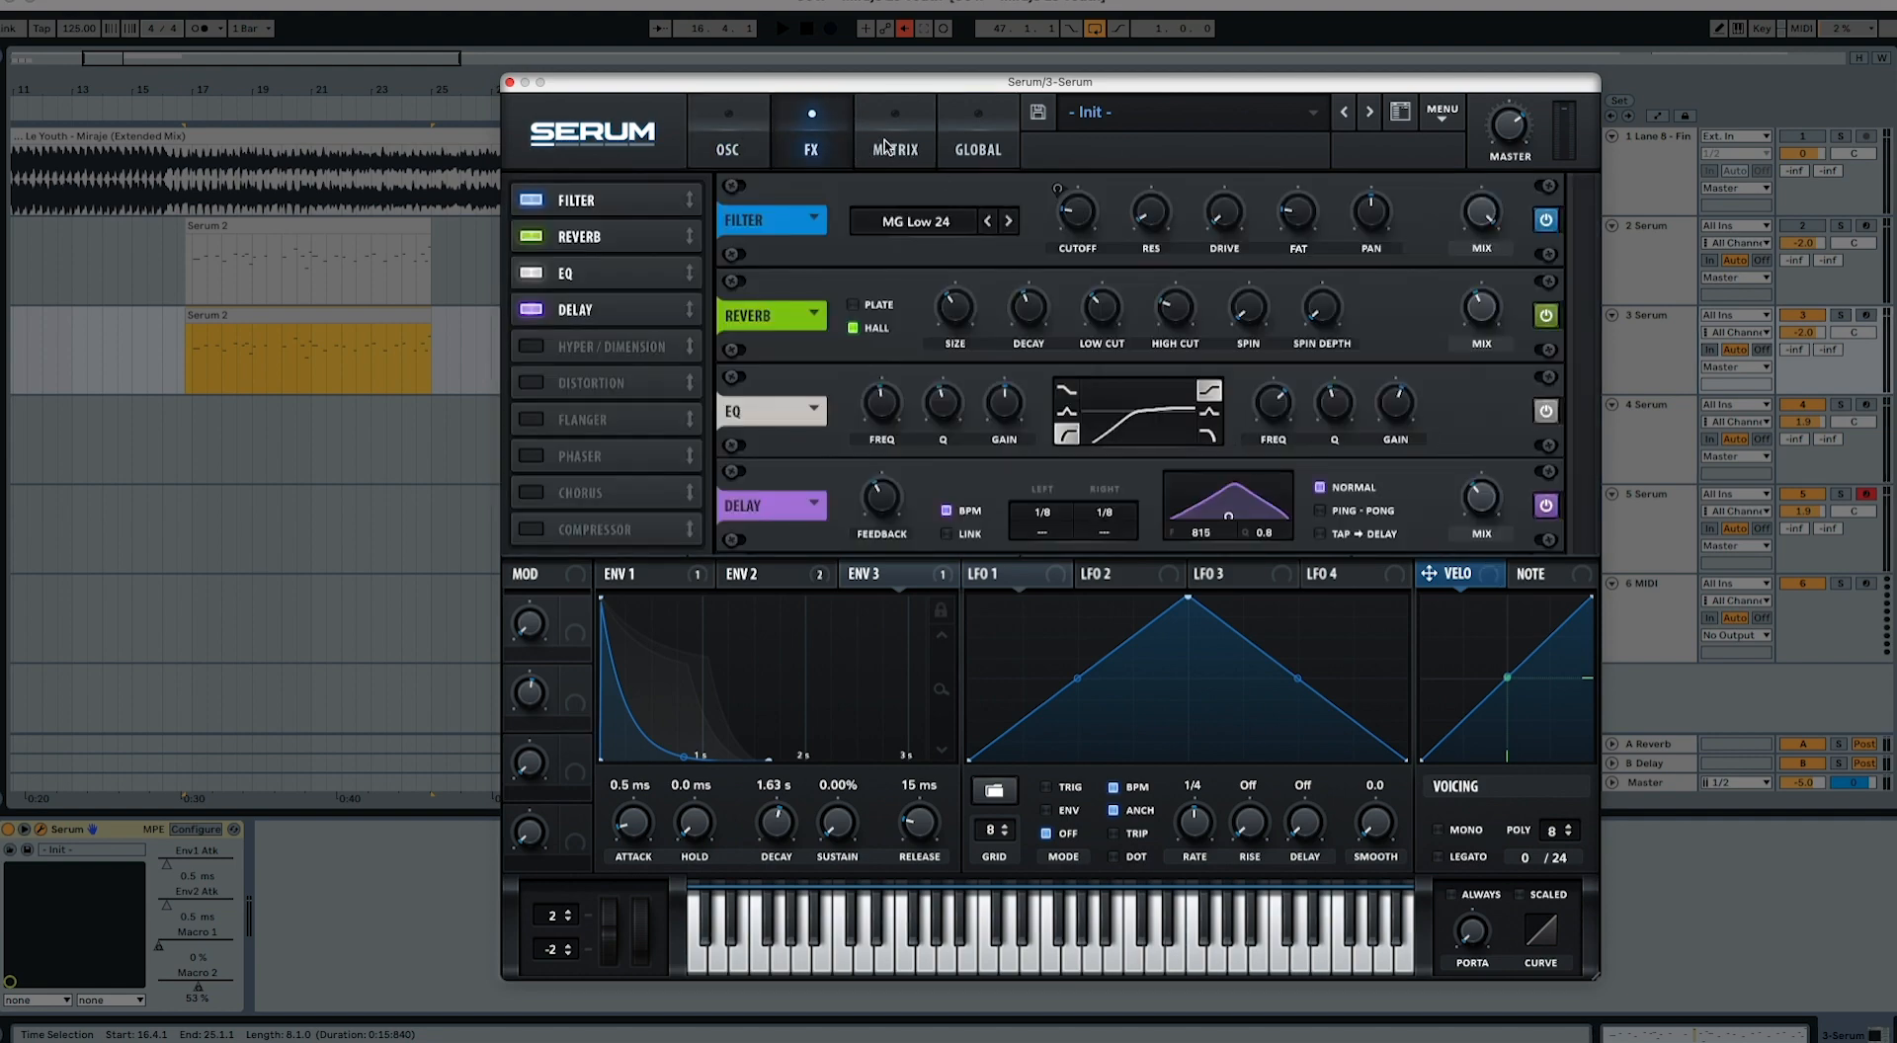
click(887, 146)
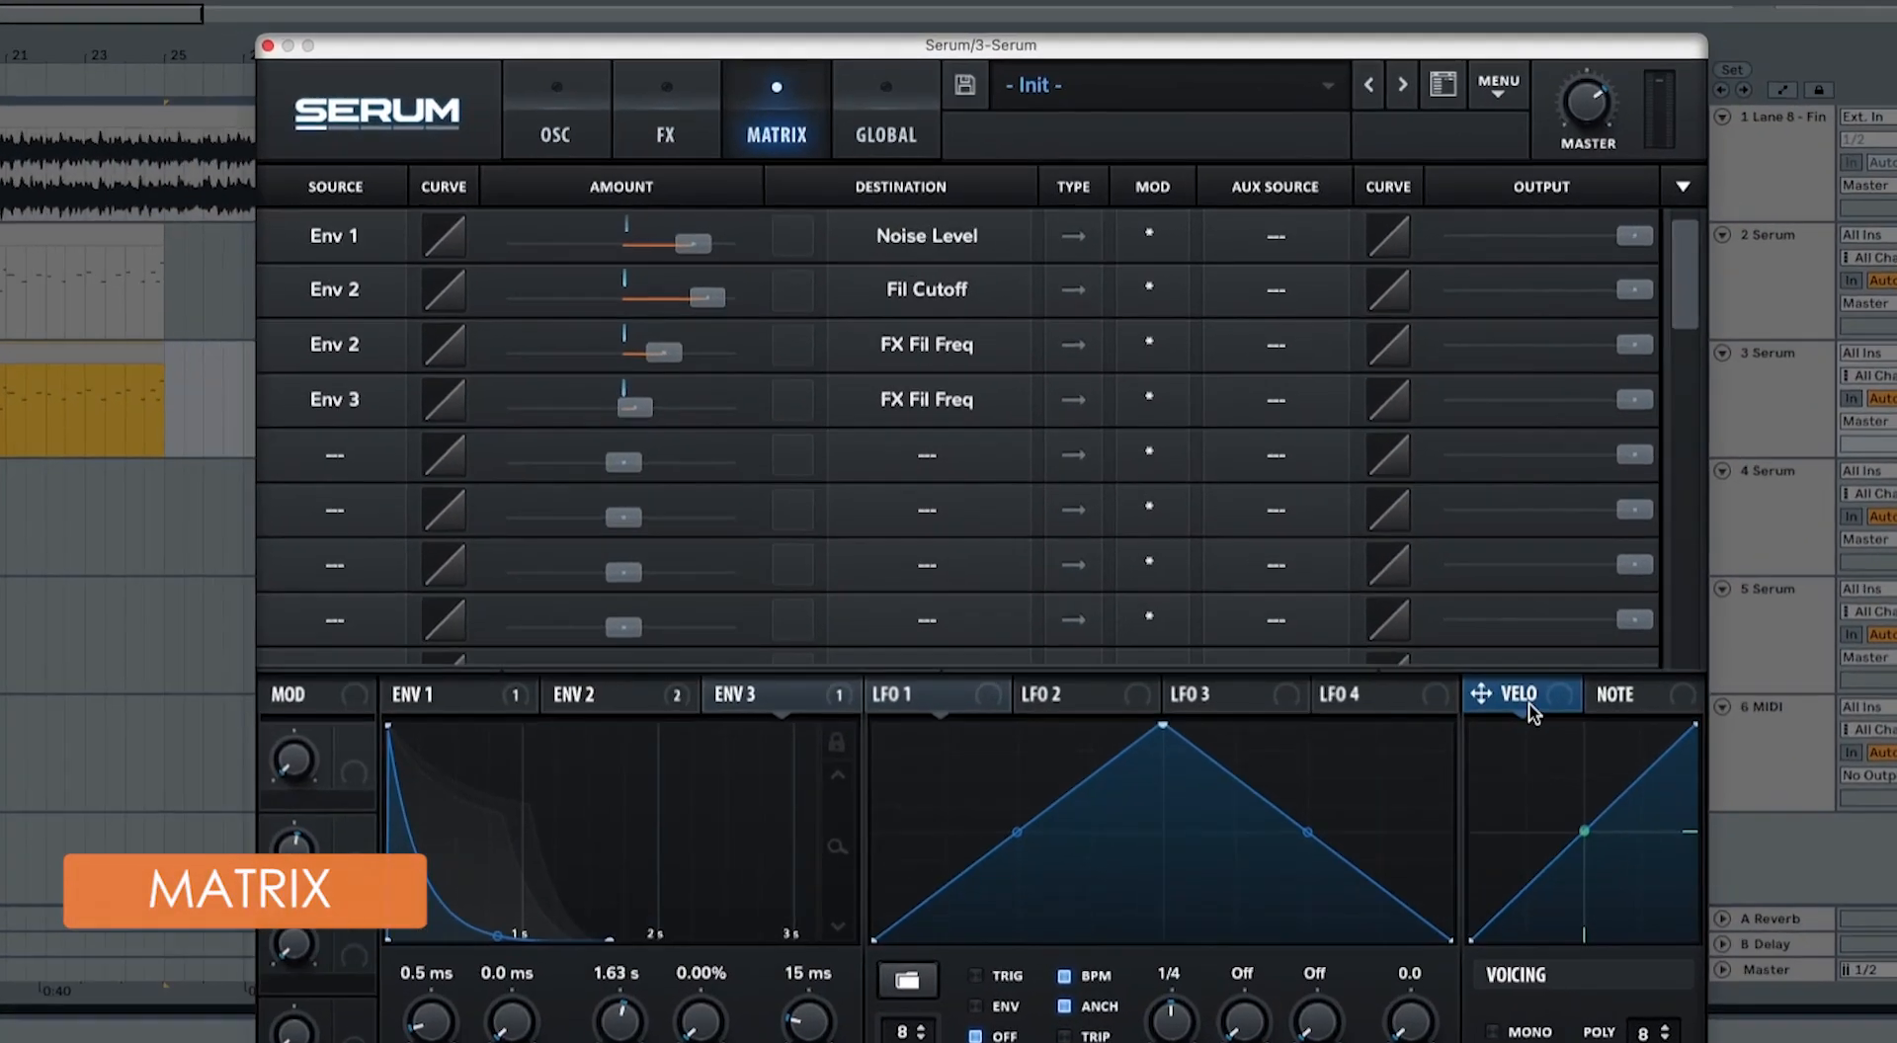
drag(1428, 573, 1270, 365)
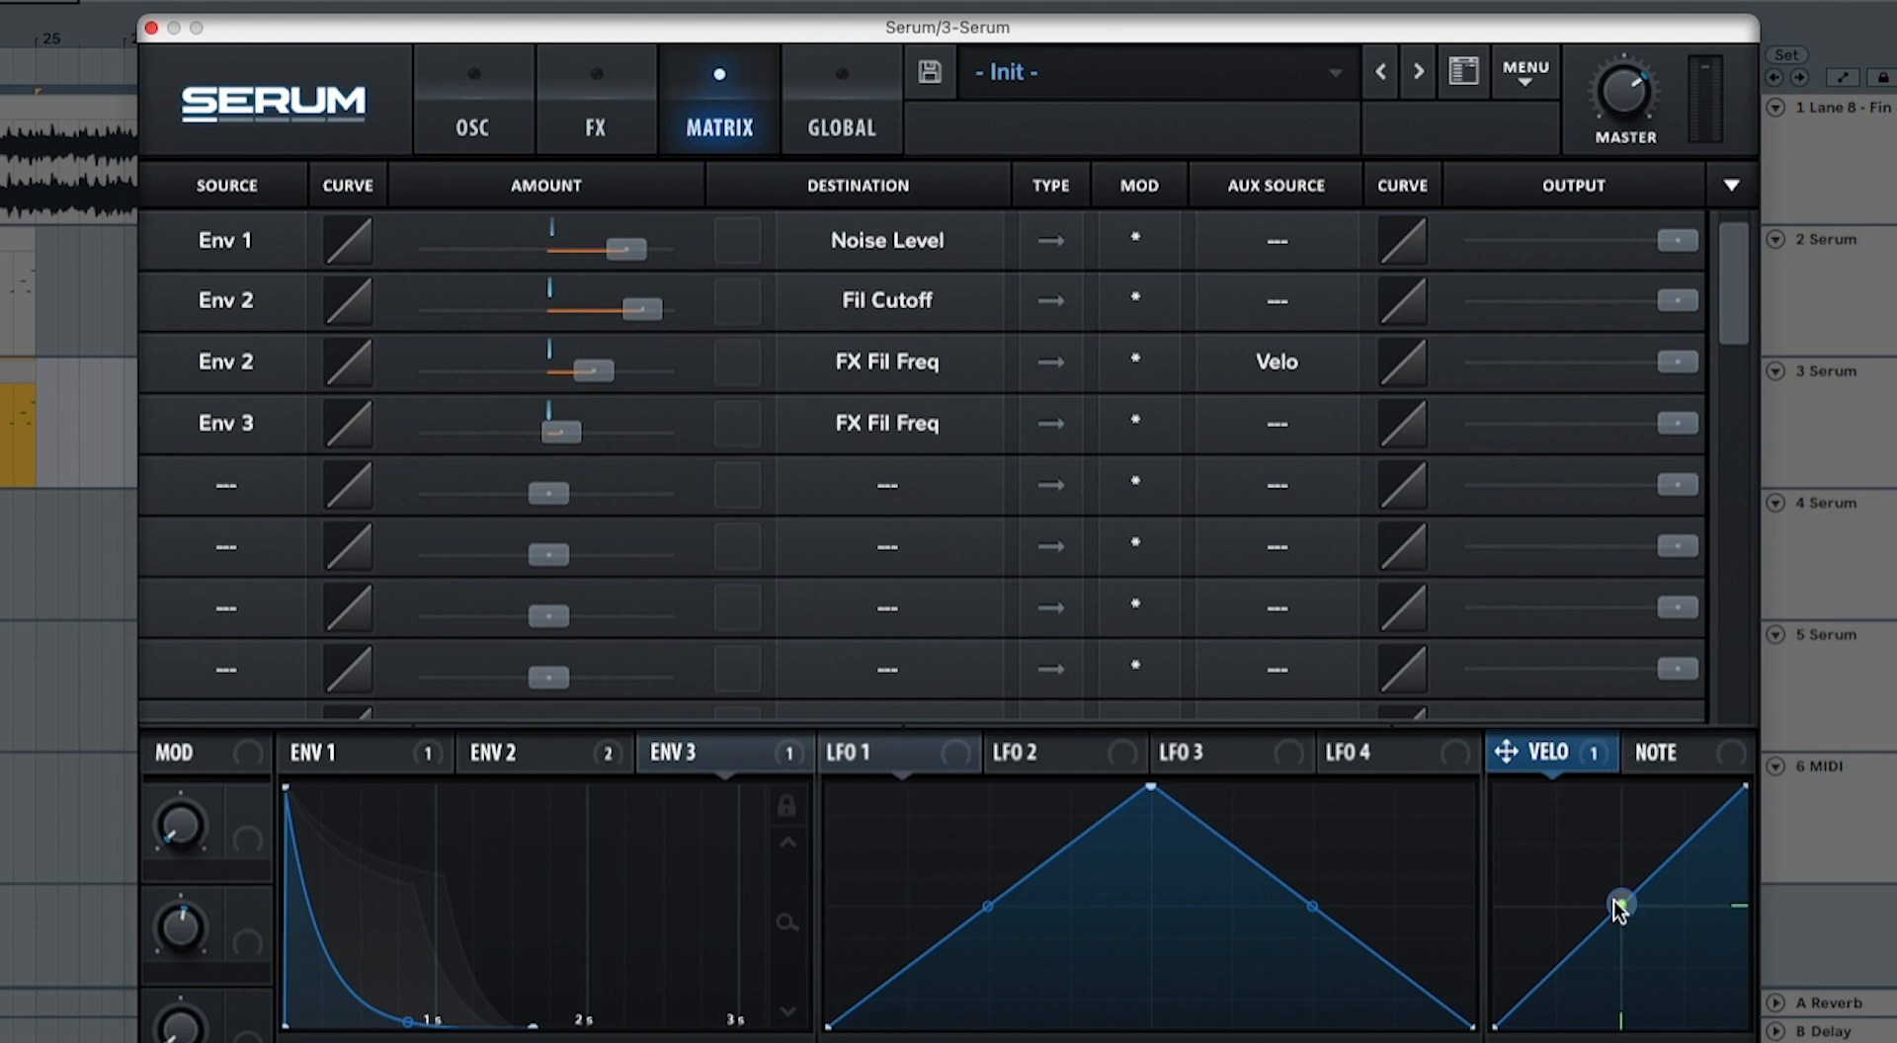
Step: Bend the Velo curve strongly upward and play the track 3 clip to compare its accents with the soloed reference track
drag(1621, 905, 1620, 866)
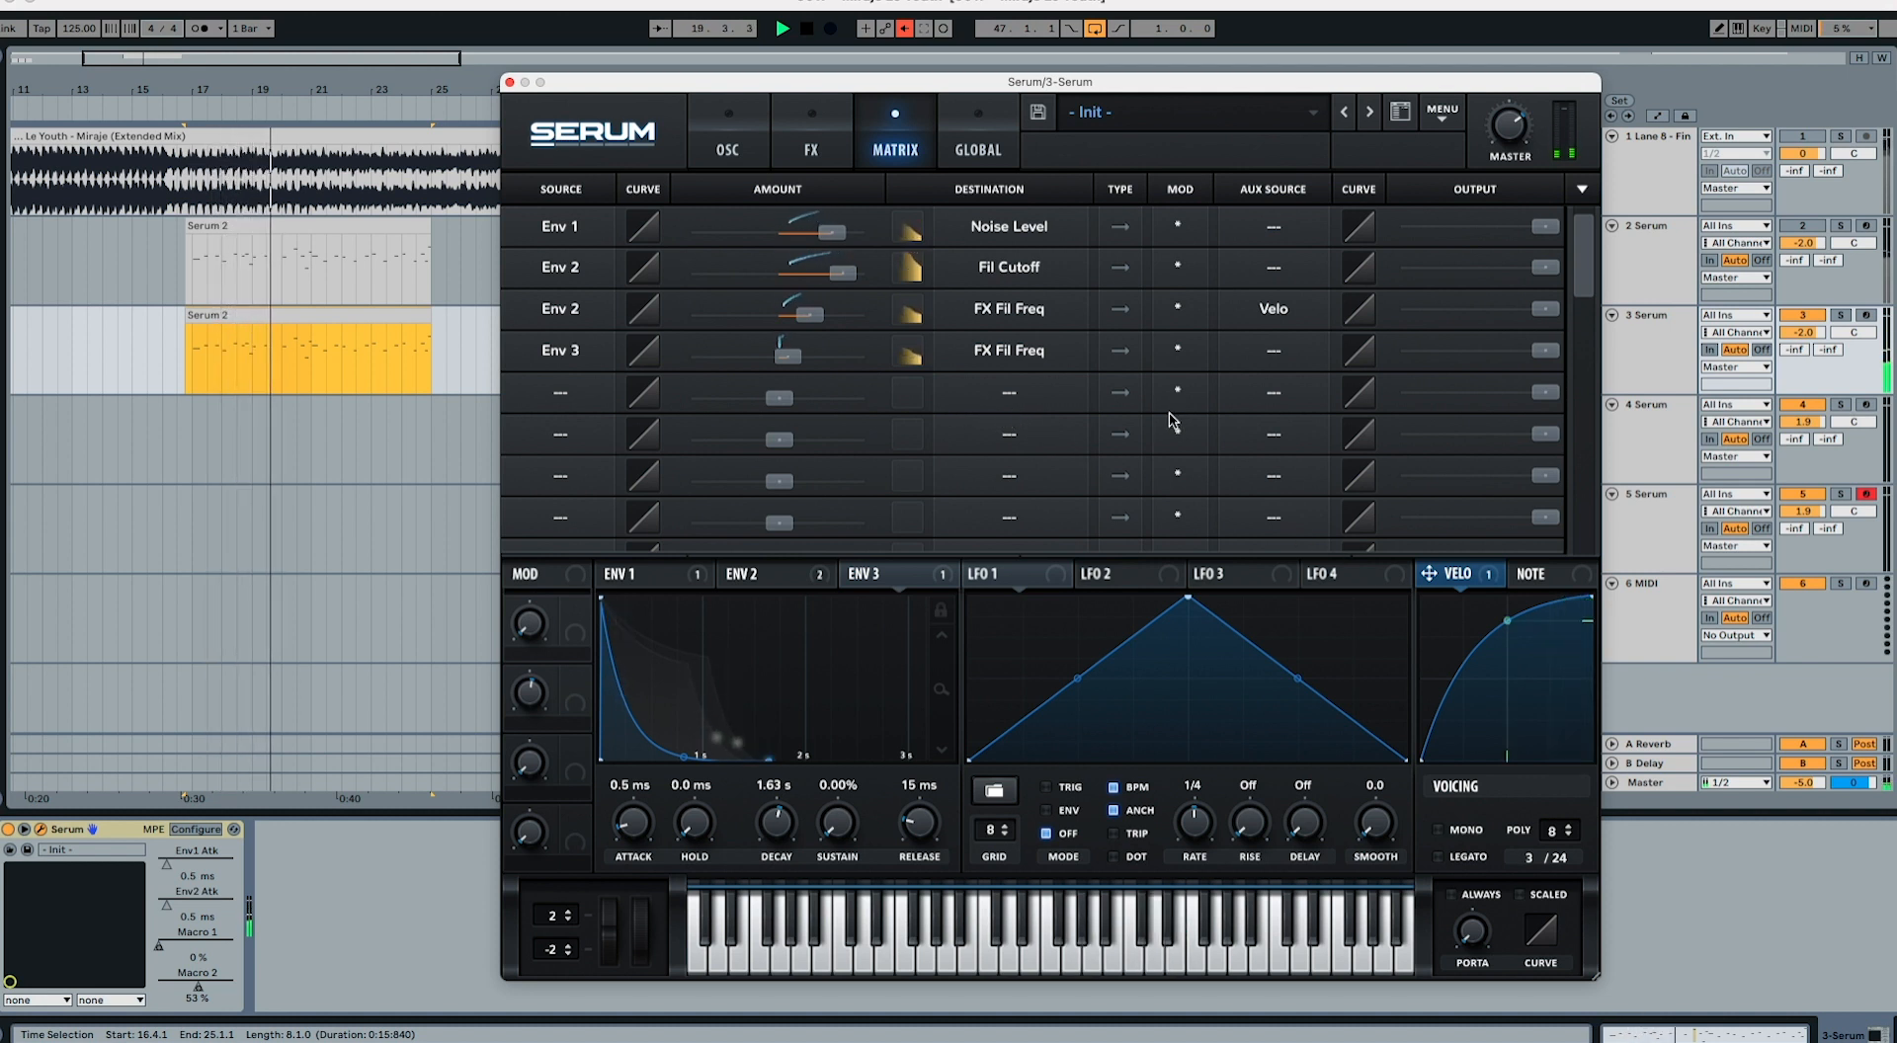
key(space)
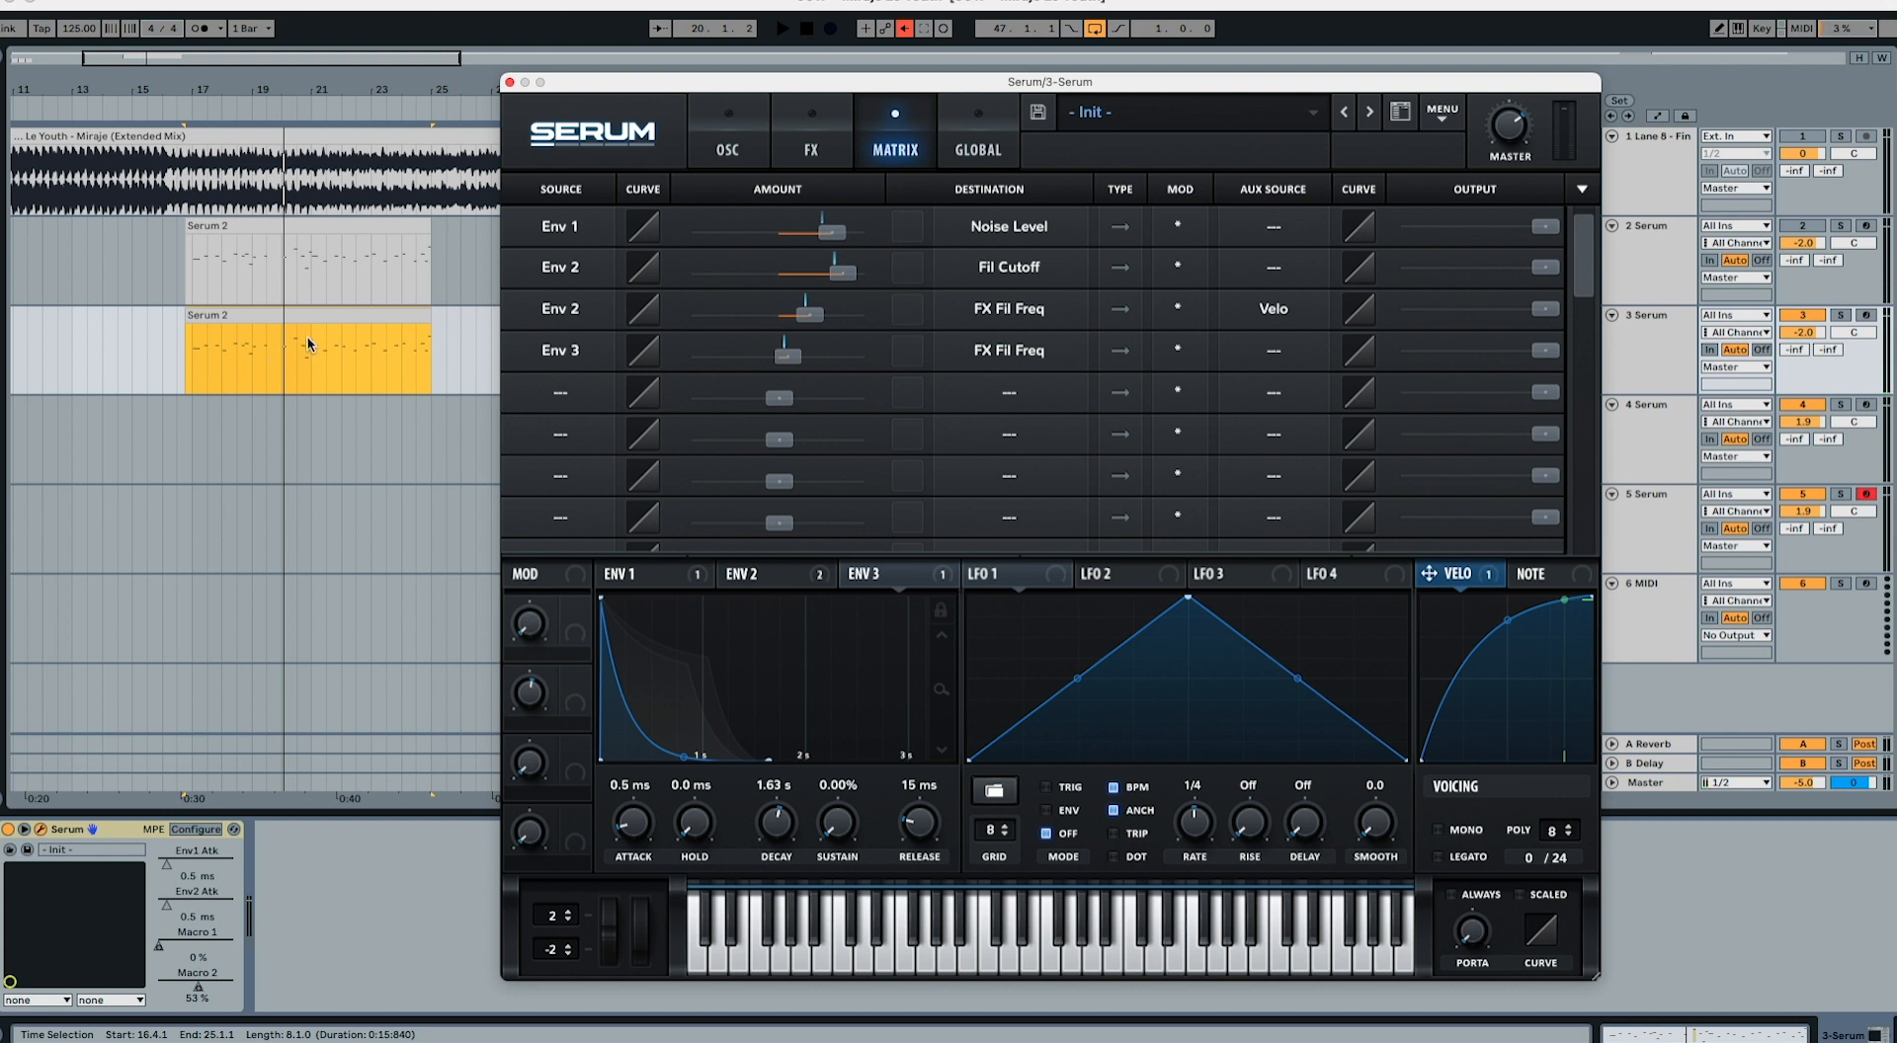
click(237, 352)
key(space)
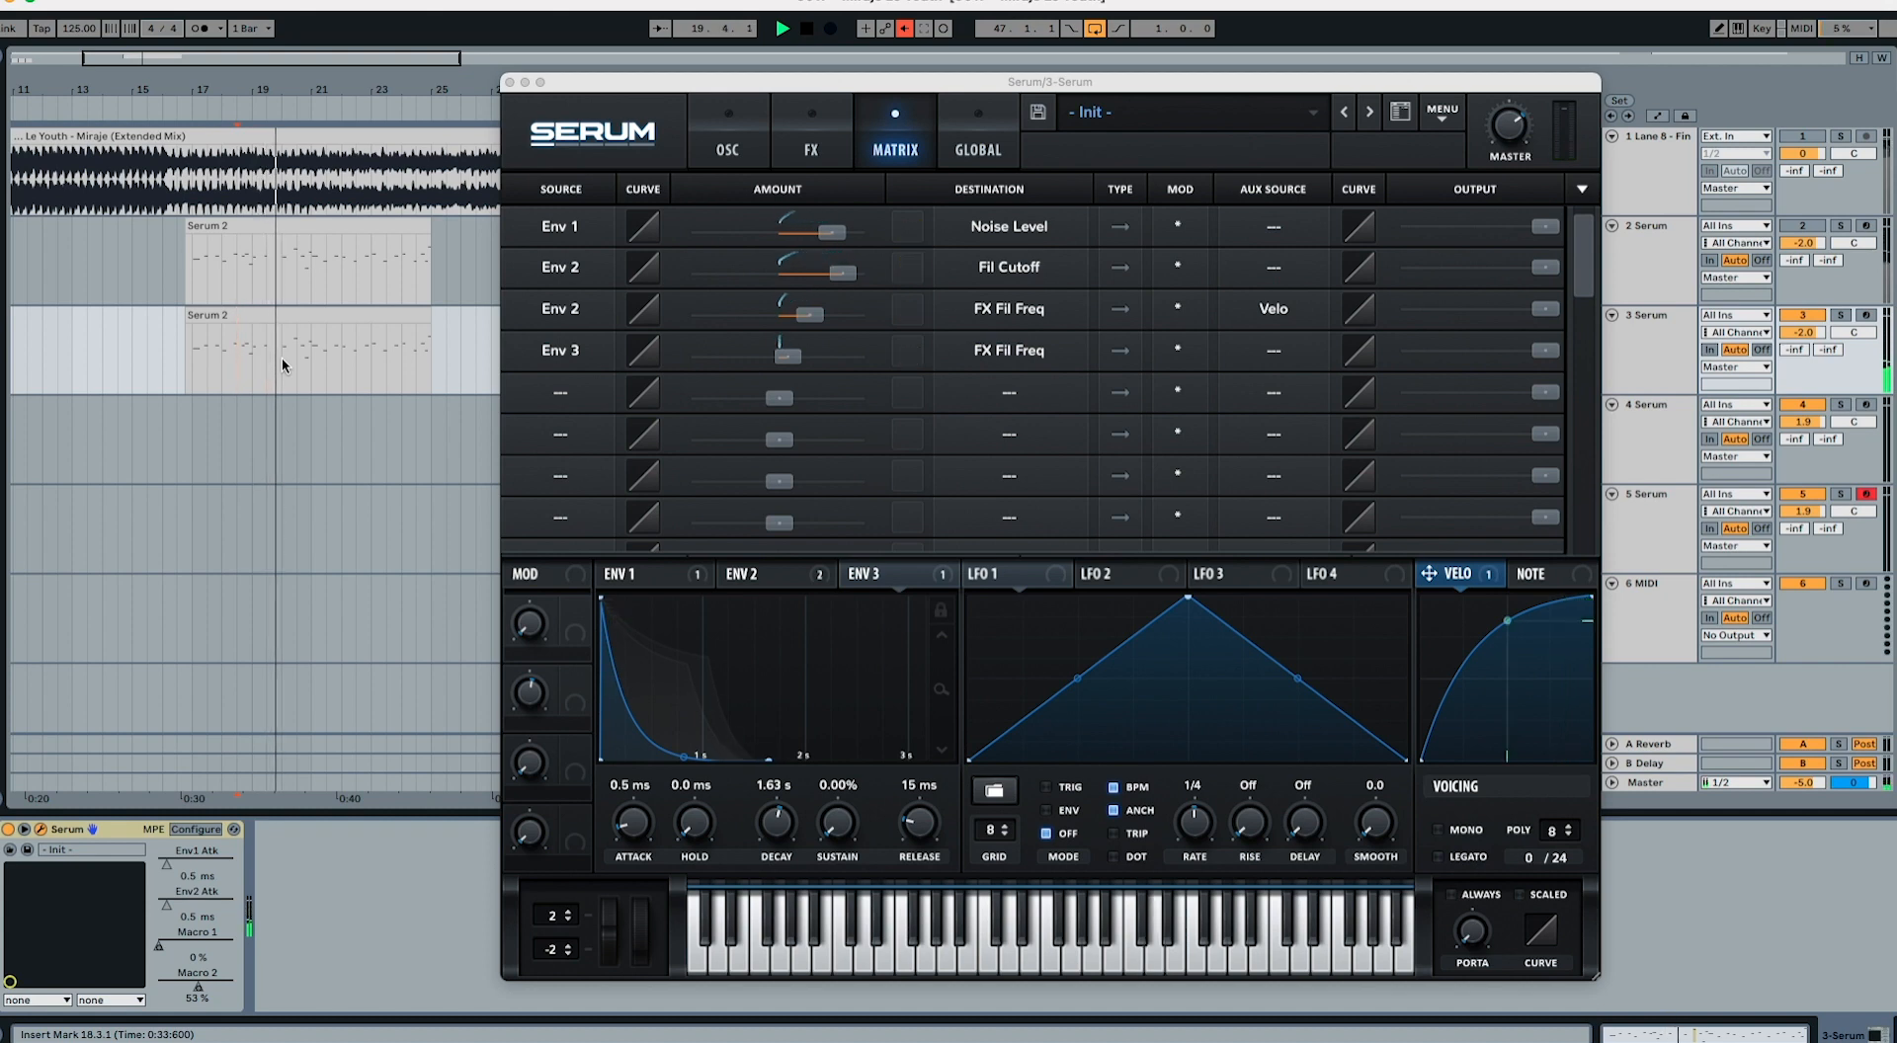
key(space)
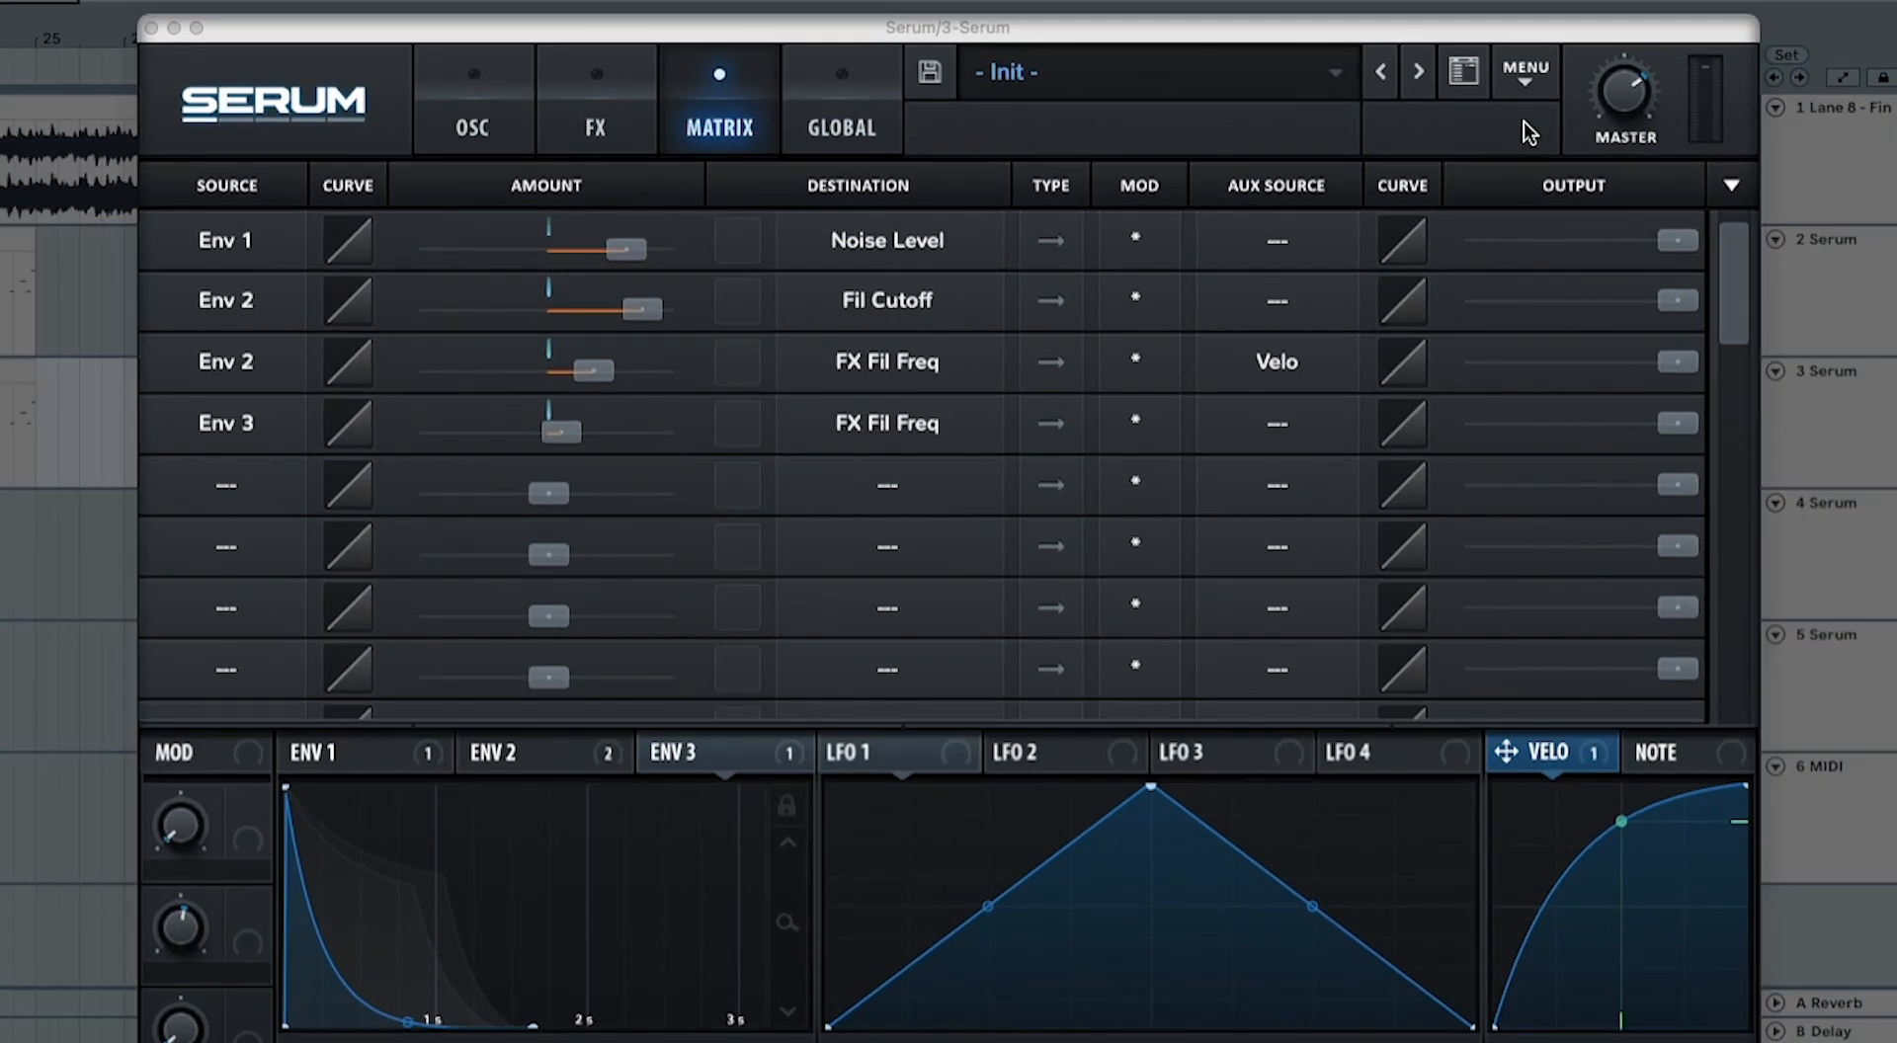
drag(1610, 95, 1613, 74)
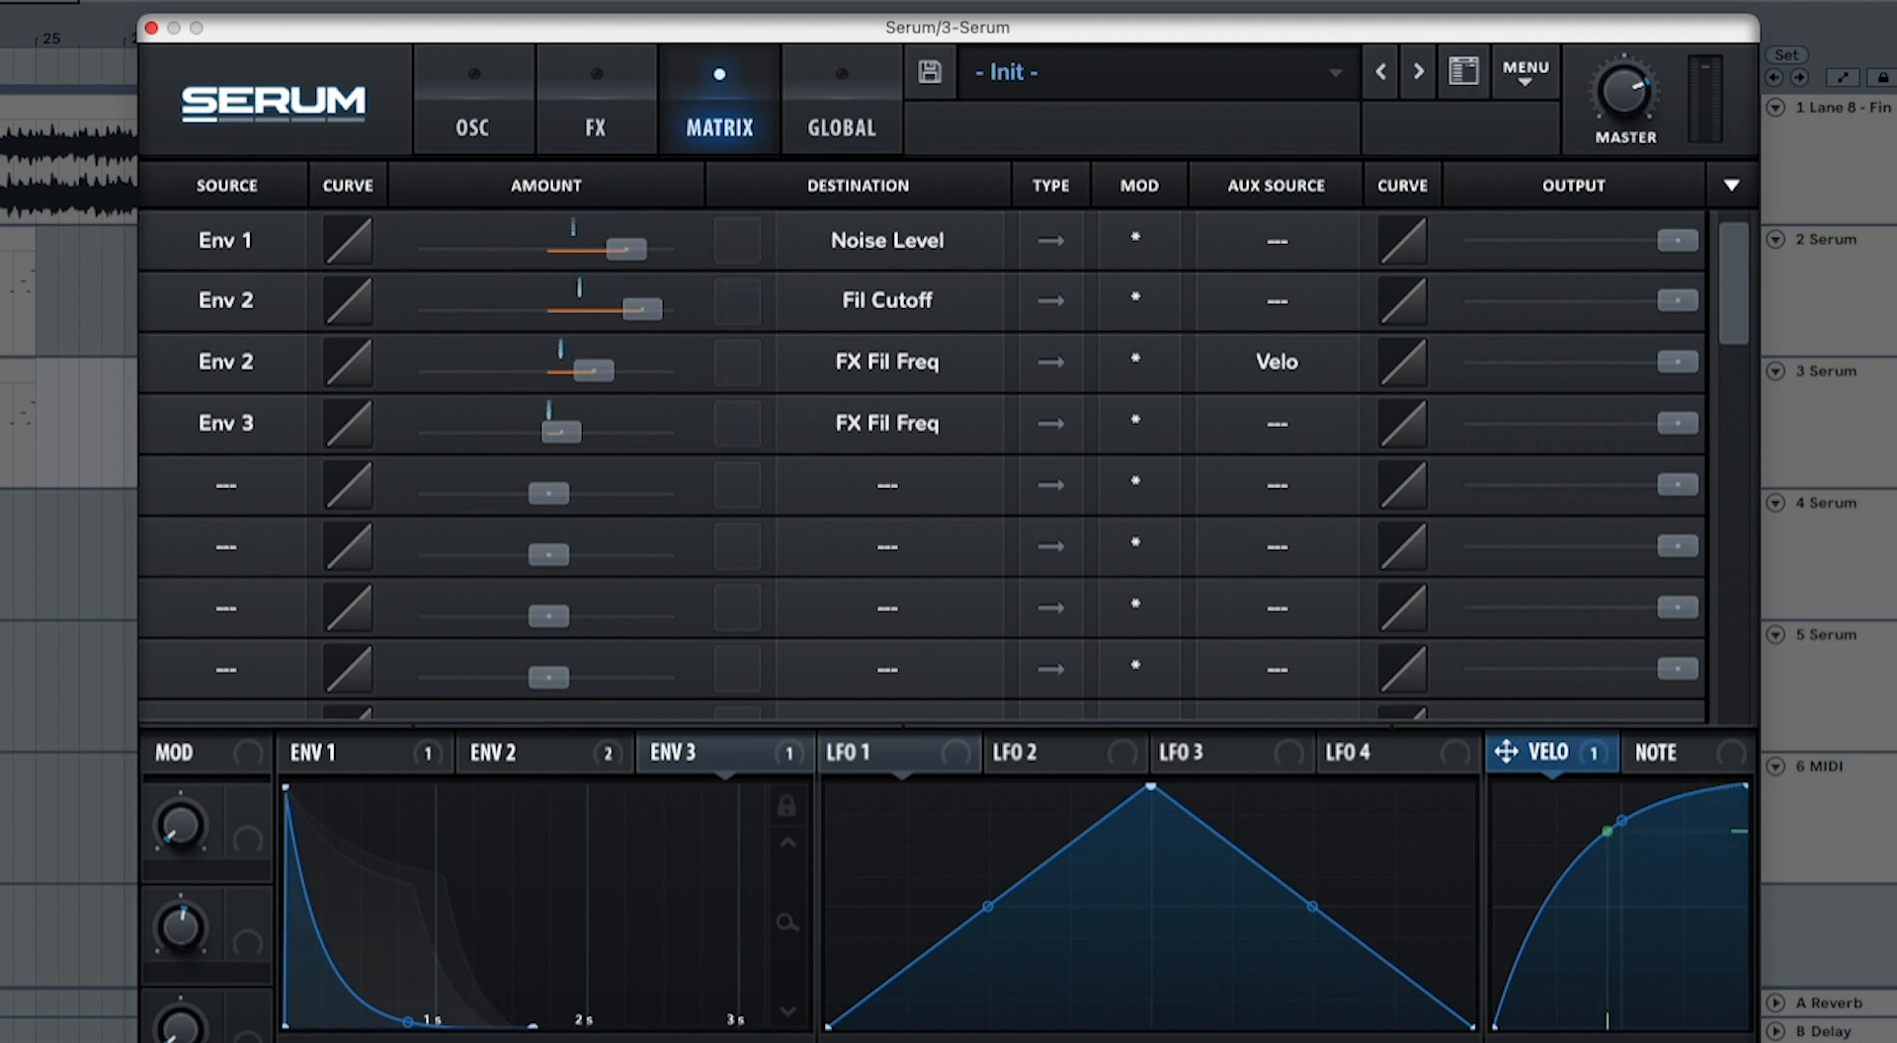
click(18, 371)
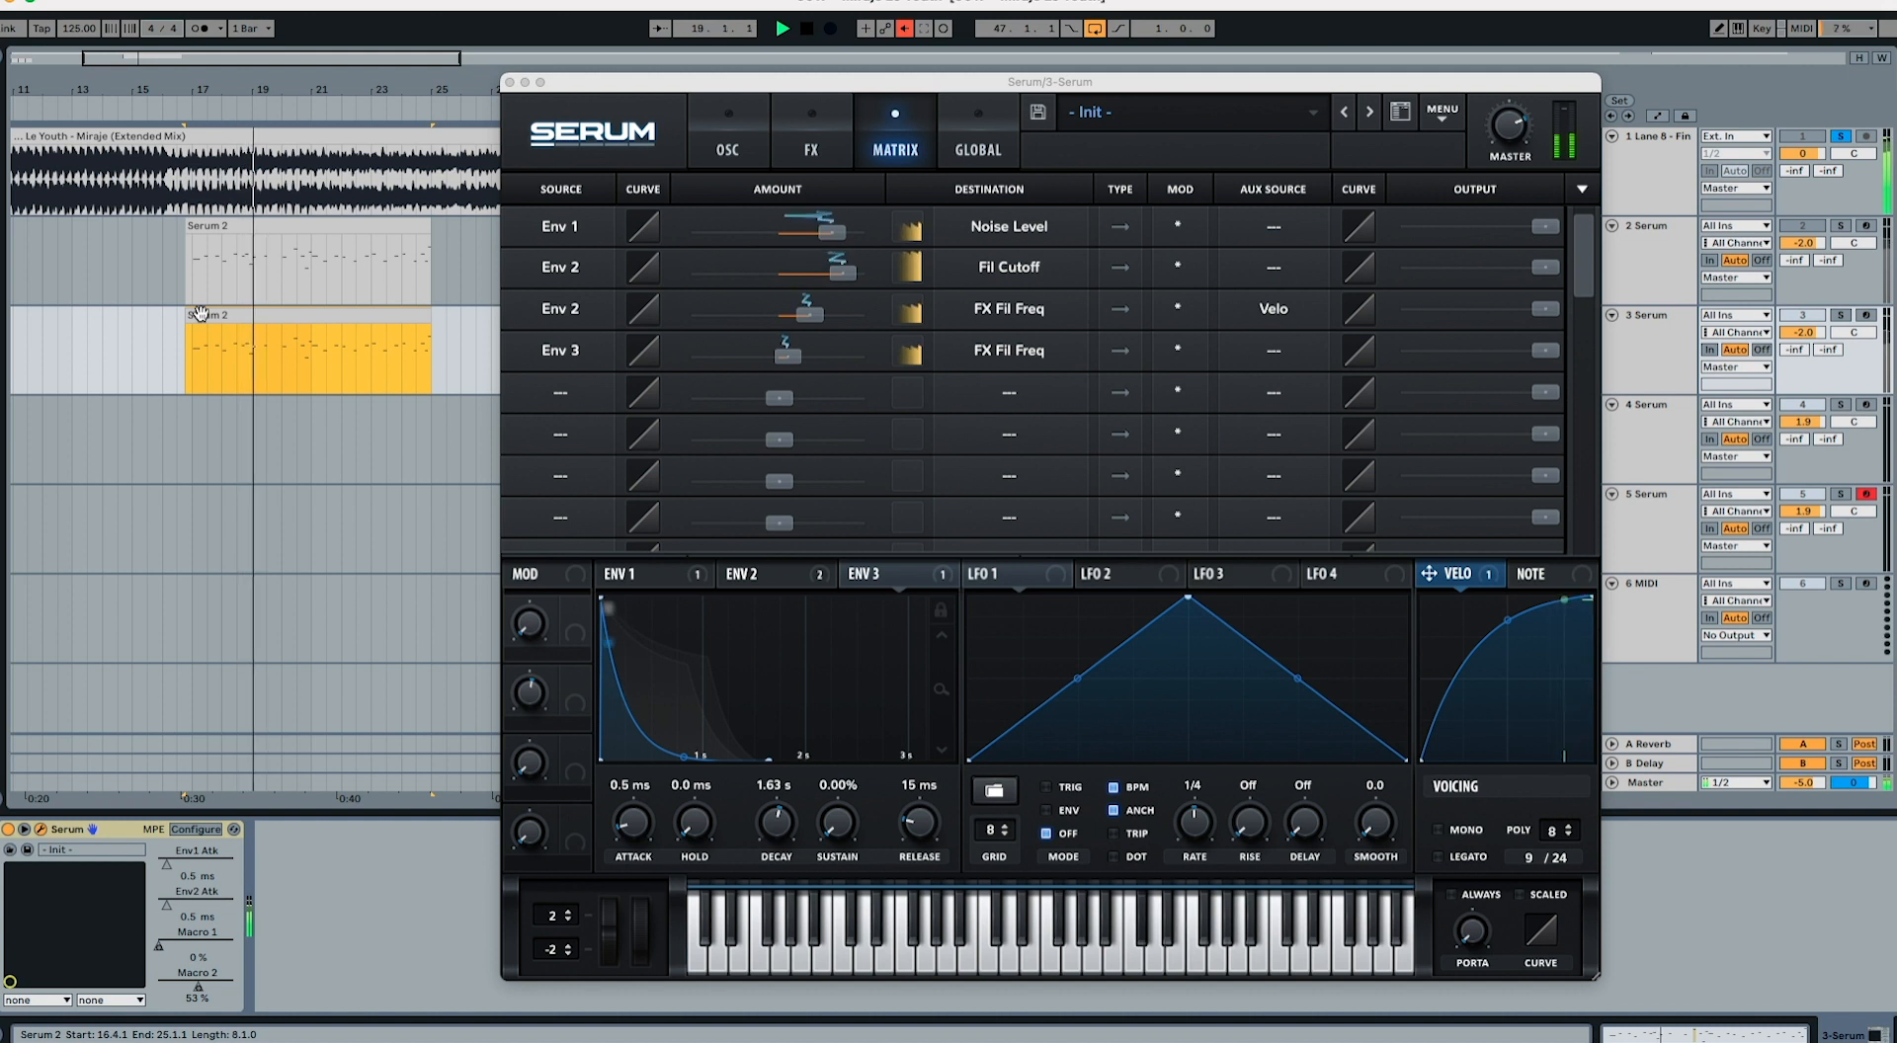
key(space)
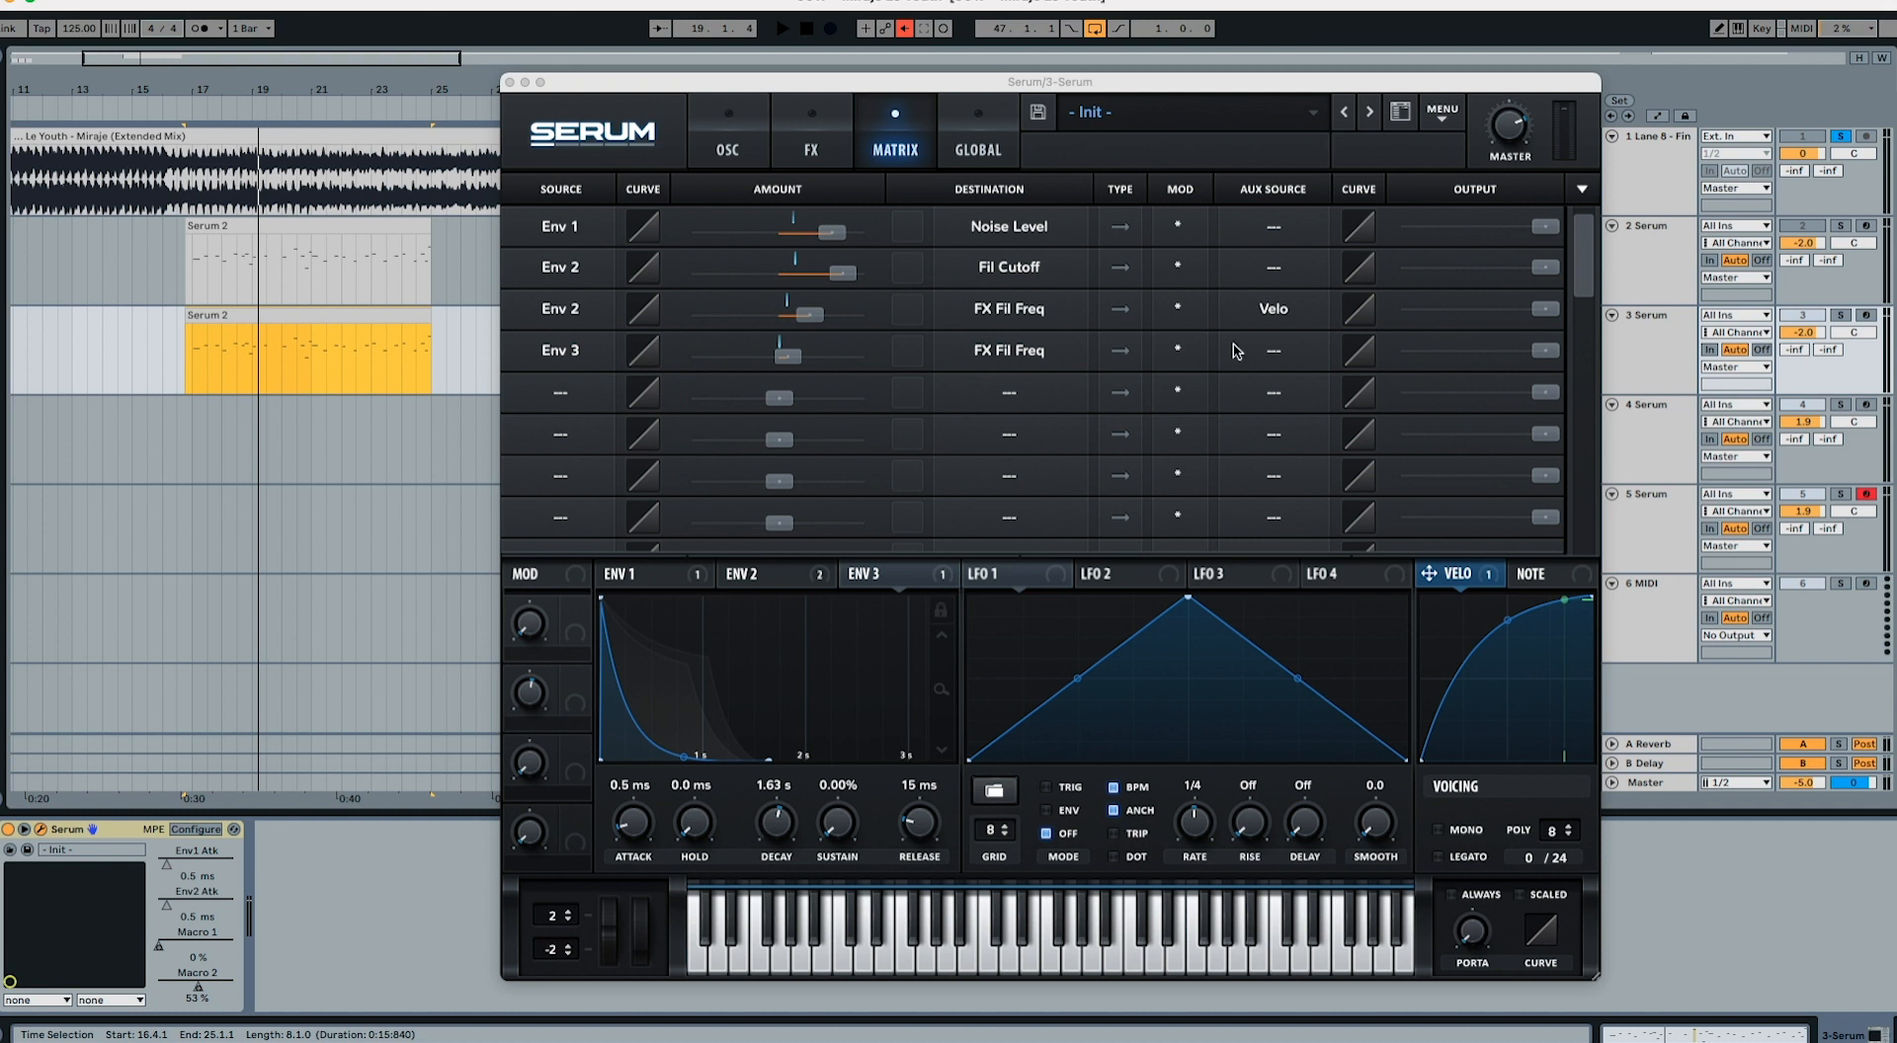
Step: Show the automation lanes and examine the Macro 1 and Macro 2 curves on track 3
click(1657, 352)
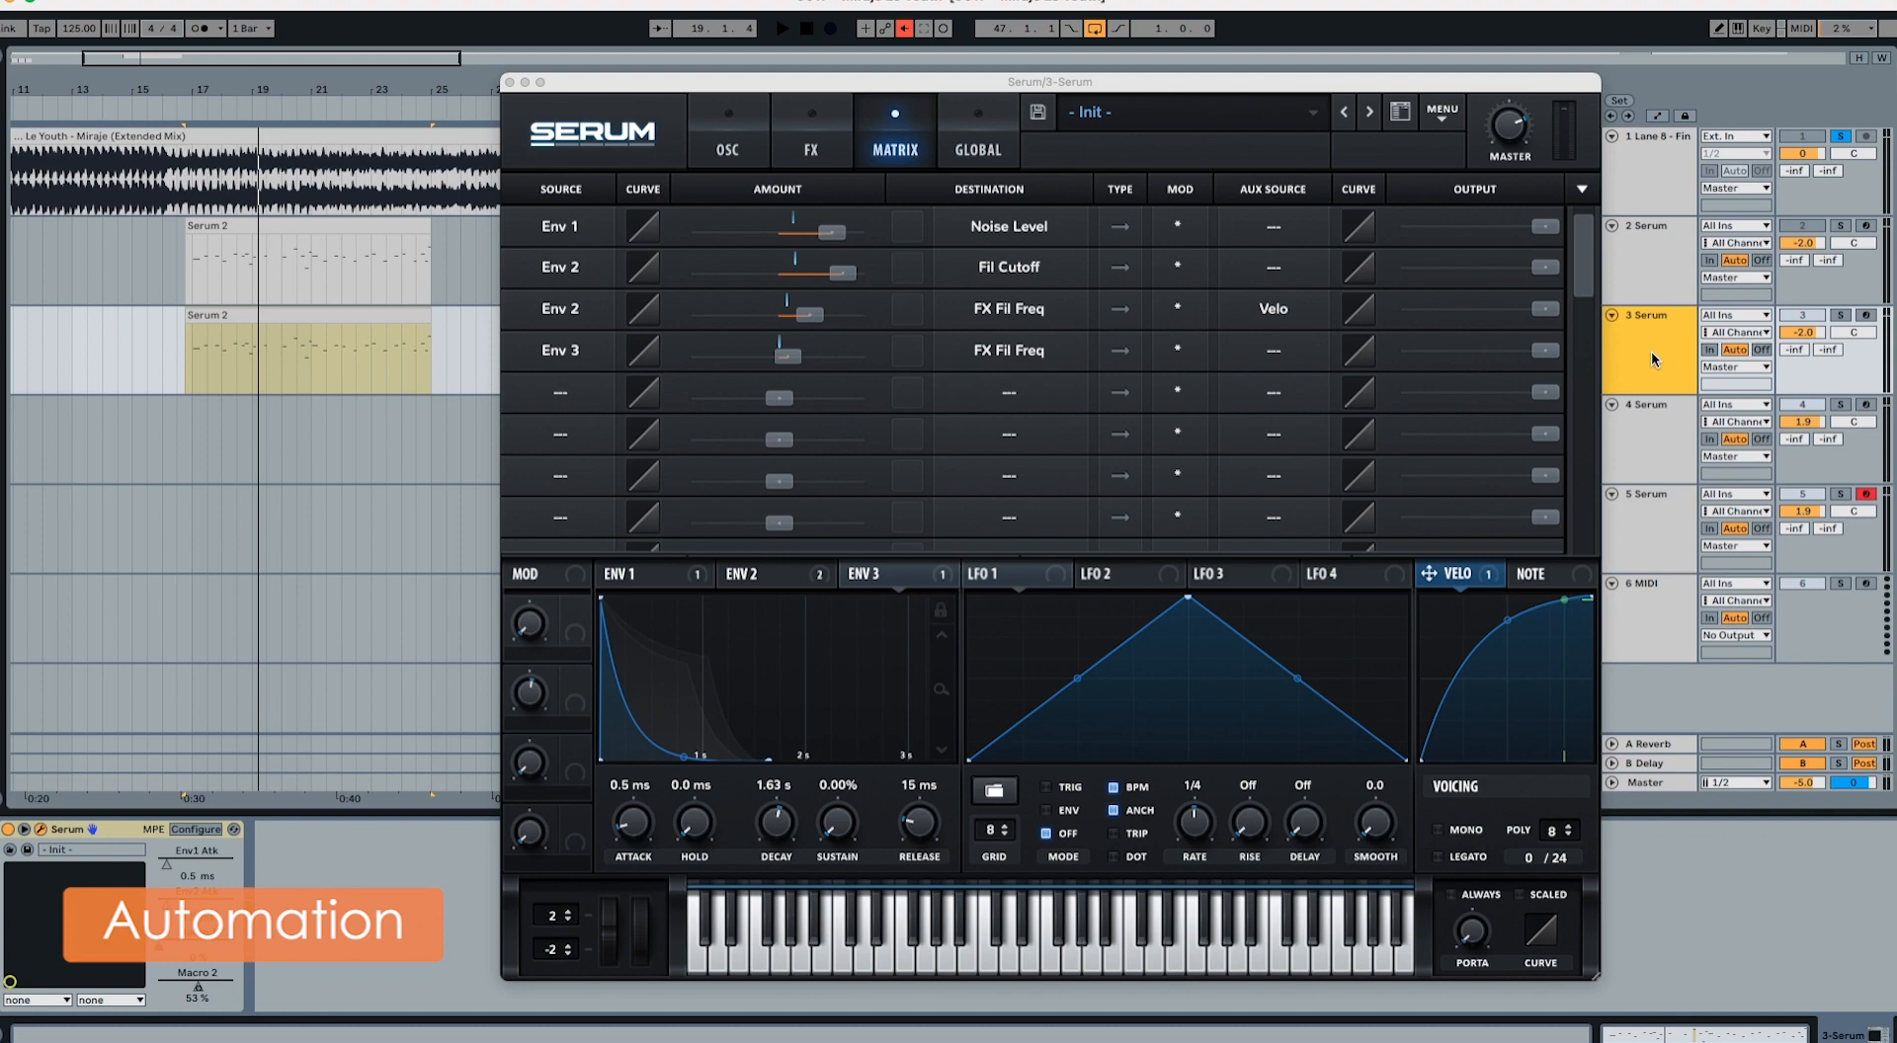
key(a)
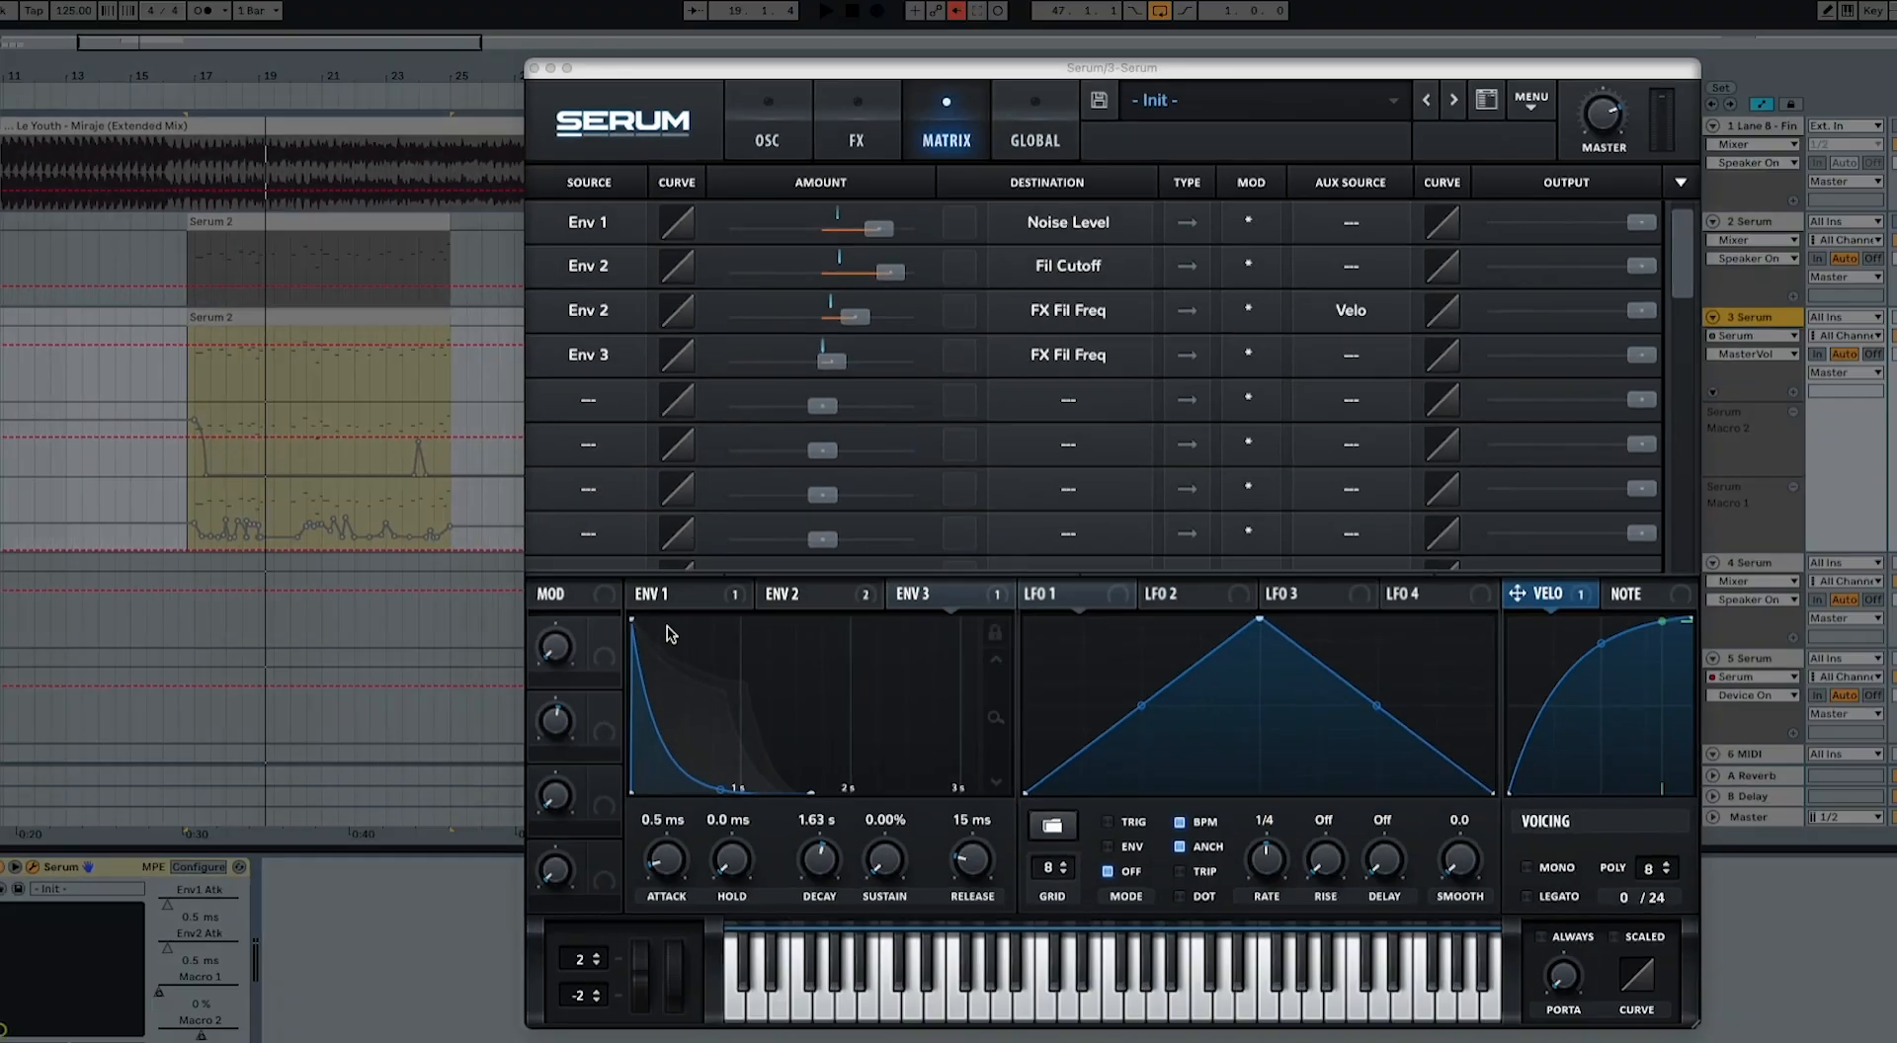
click(1075, 992)
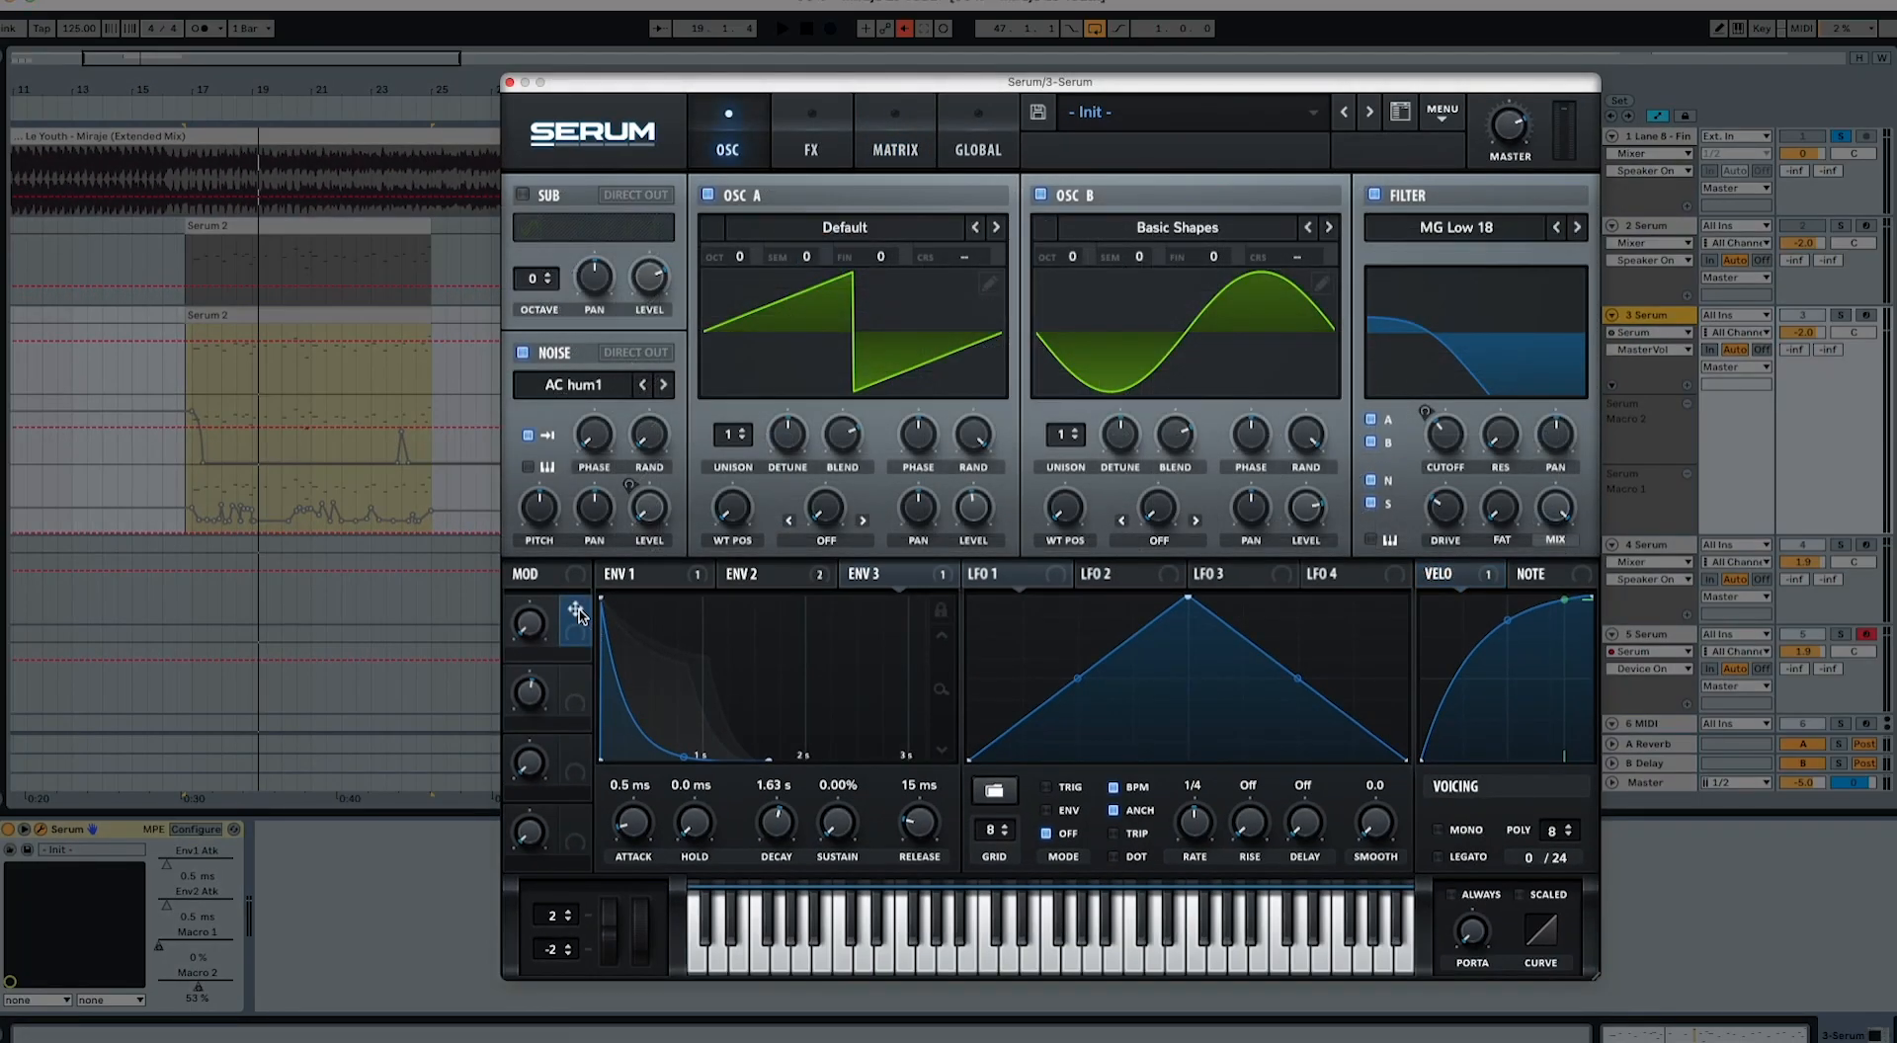
Step: Assign Macro 1 to the OSC A level and to the decay times of Env 1 and Env 2
drag(576, 611, 953, 499)
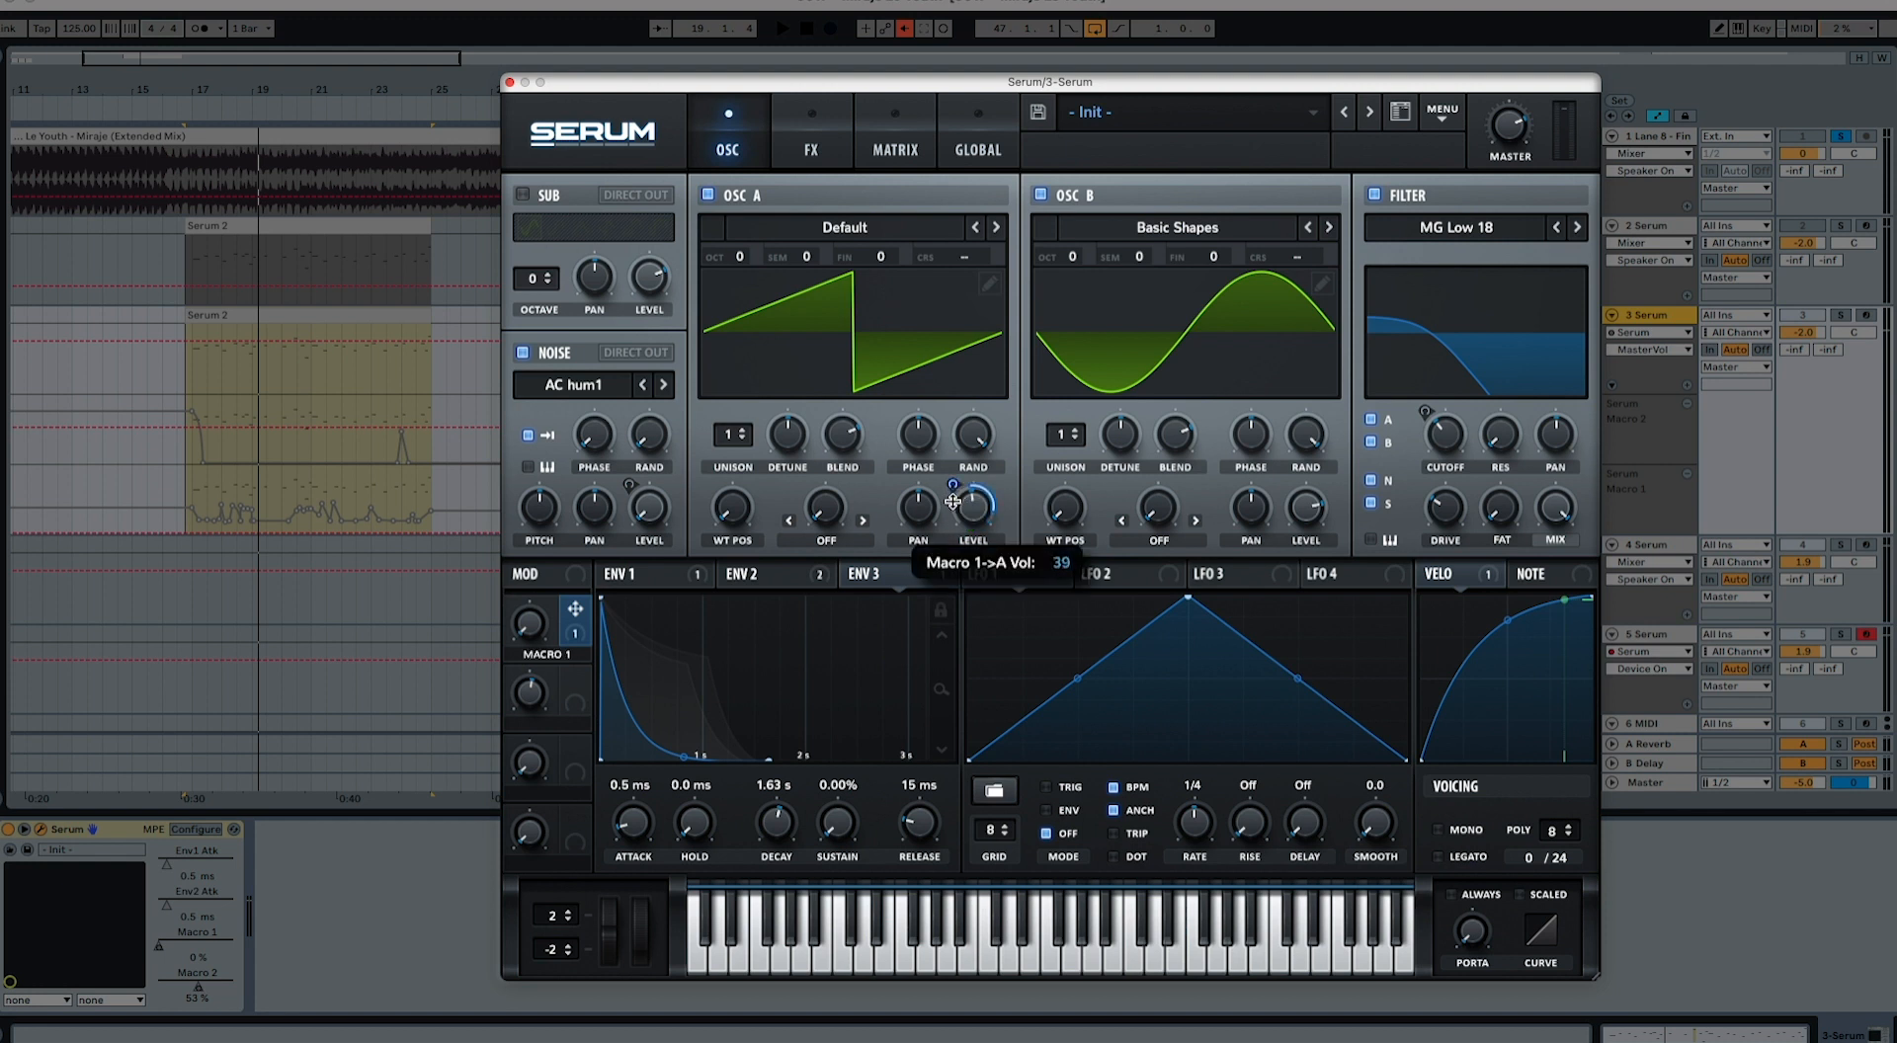
click(768, 575)
click(658, 574)
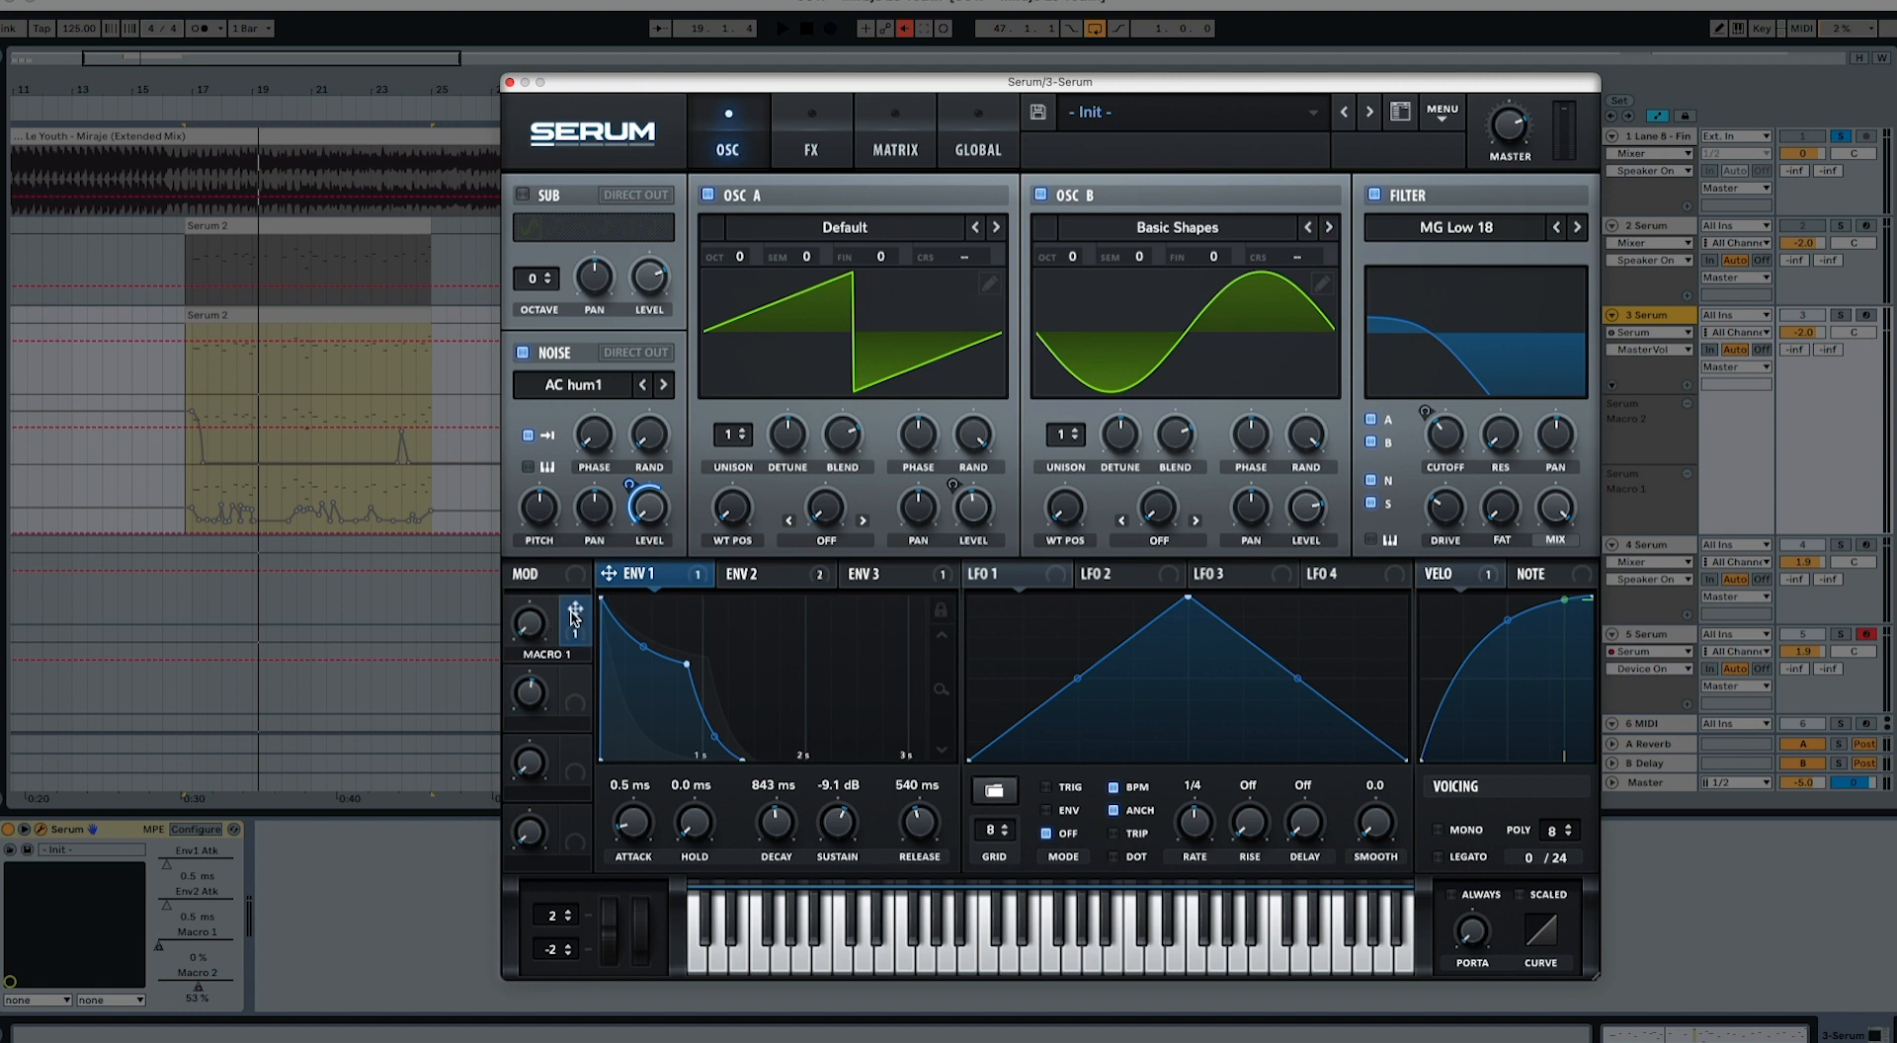
drag(575, 609, 746, 812)
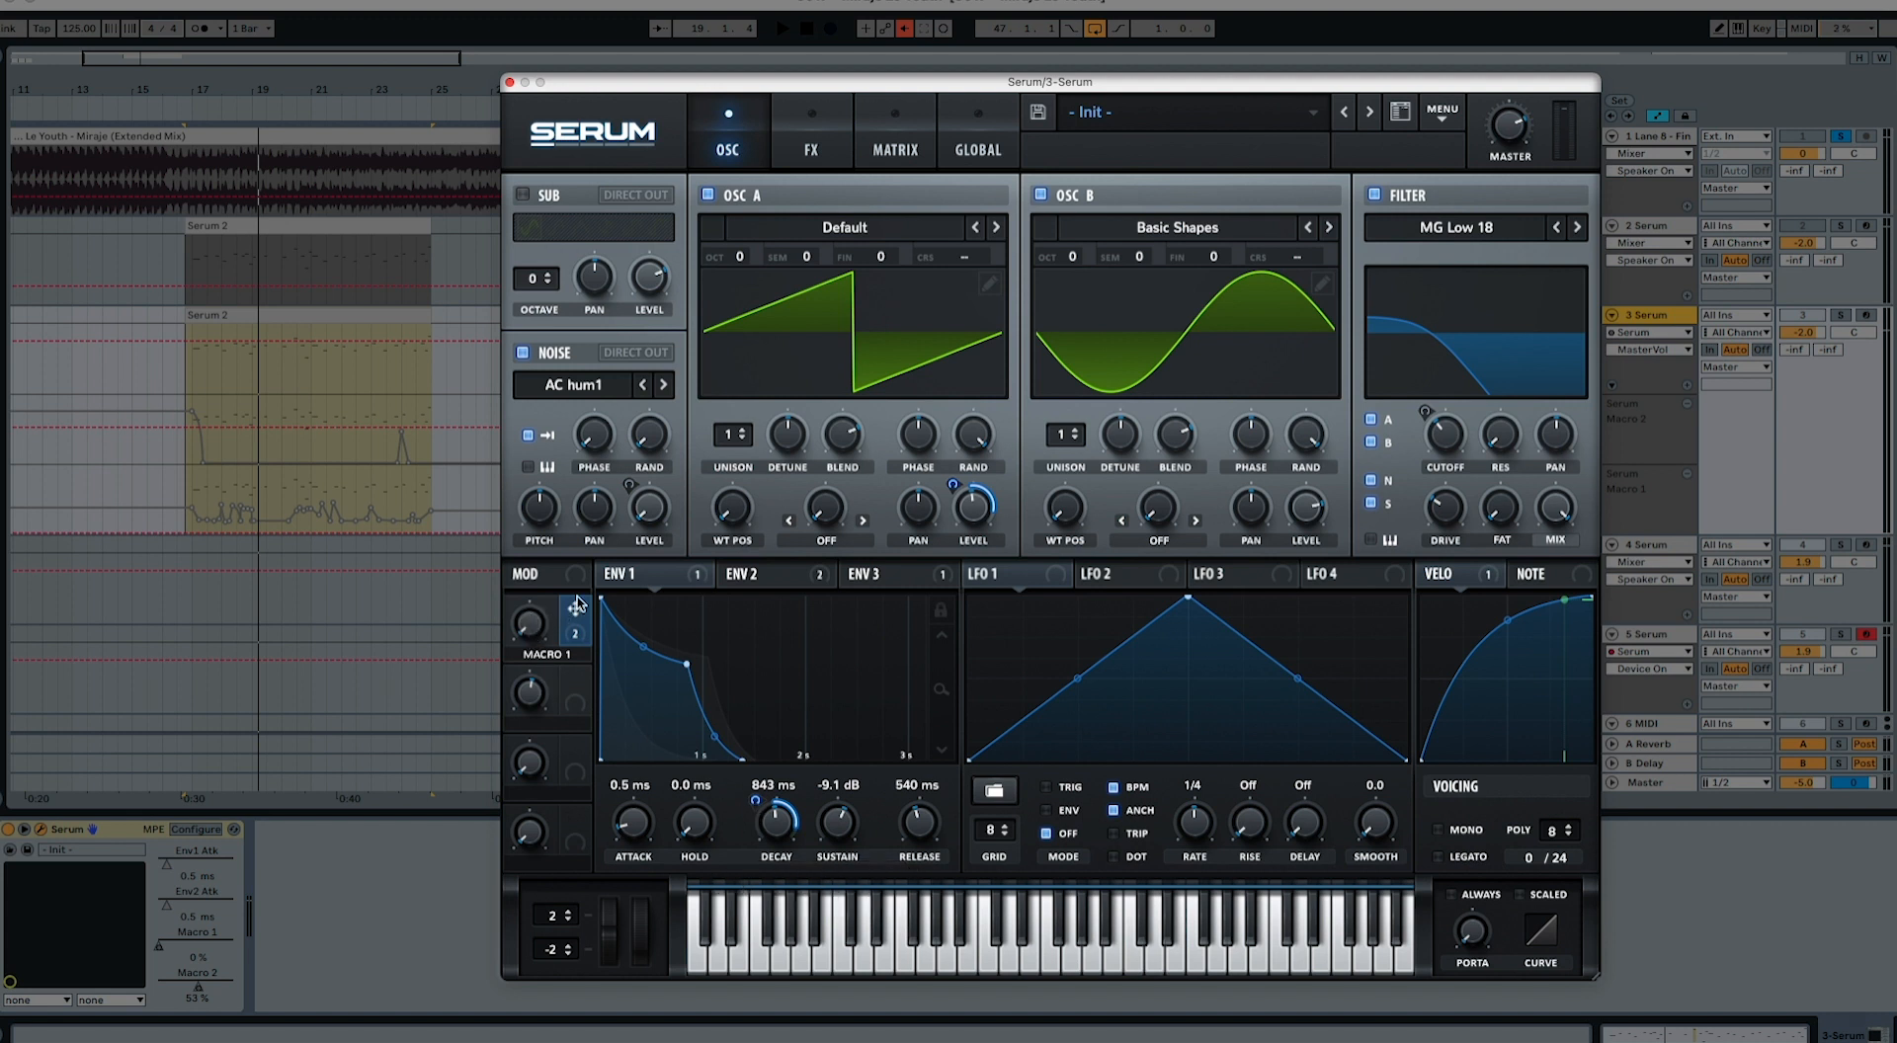
drag(577, 605, 754, 835)
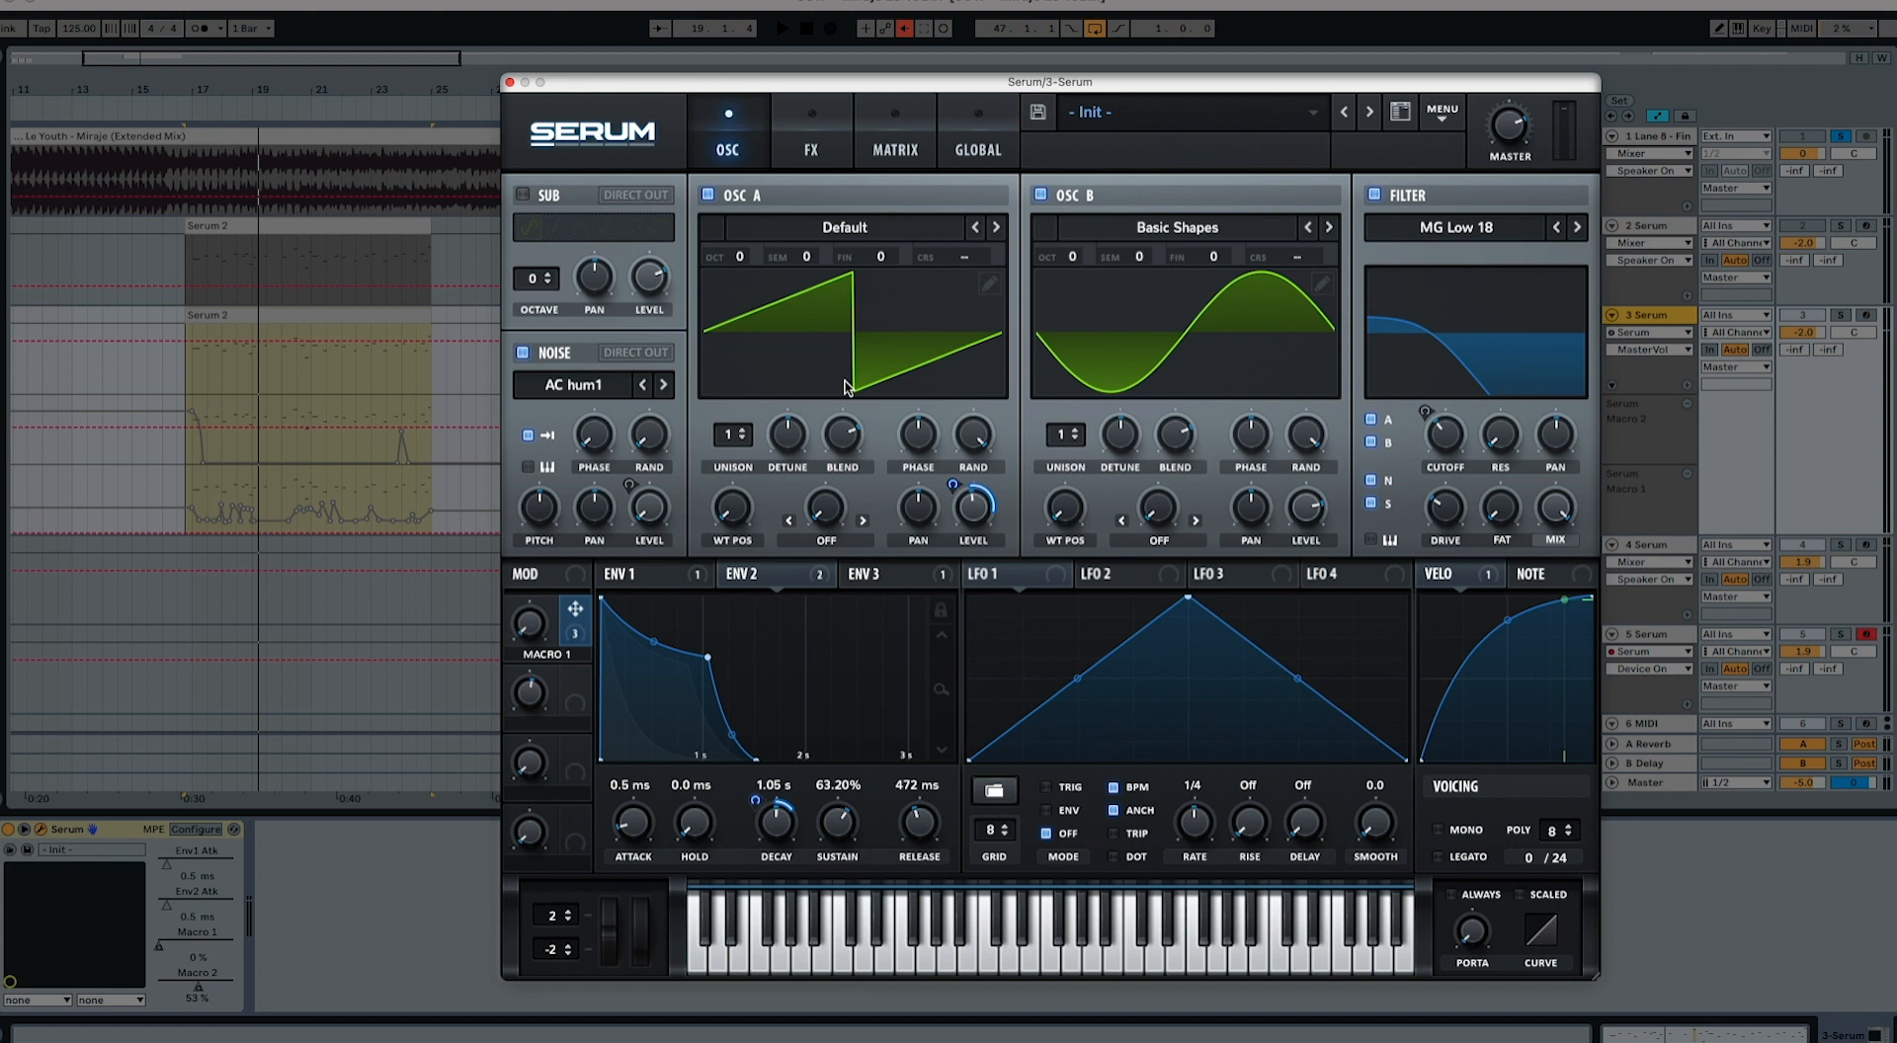
Step: Change the FX filter type to MG Low 18 and assign Macro 1 to its cutoff
click(808, 143)
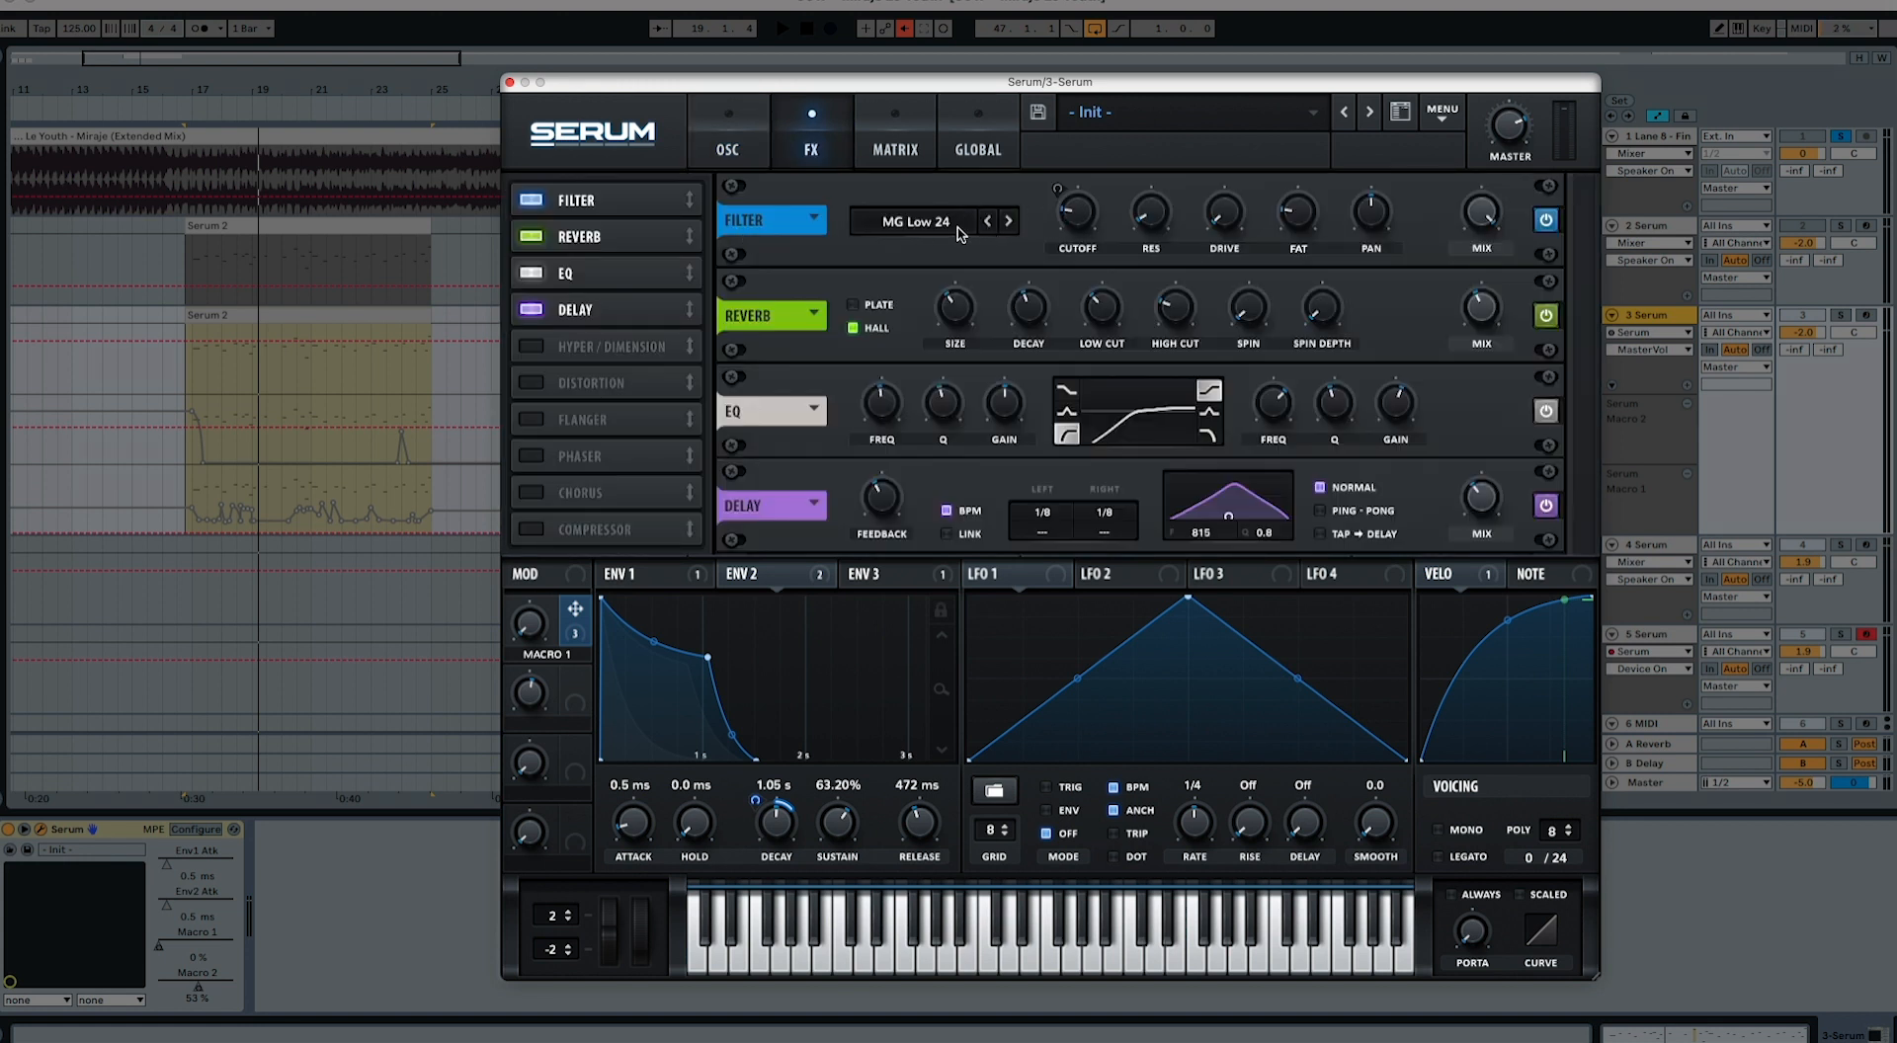
click(987, 223)
drag(574, 620, 1056, 237)
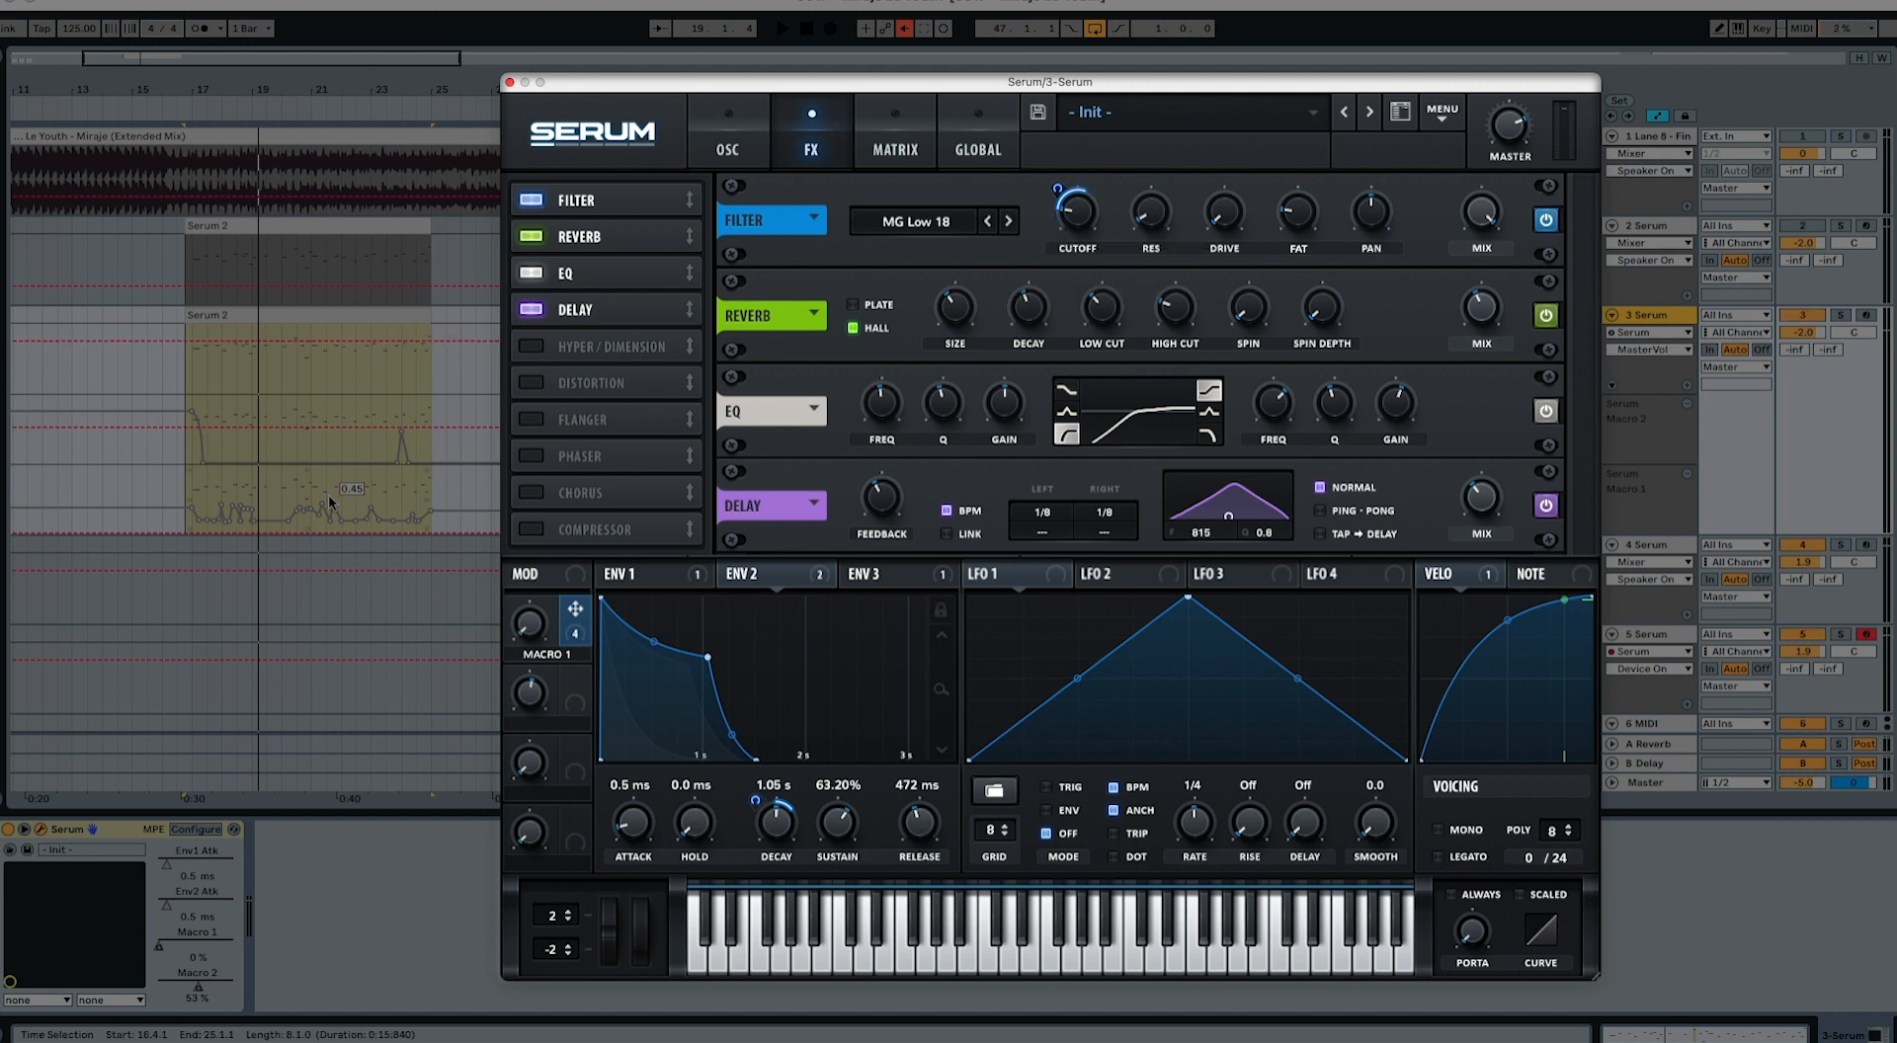
Step: Try a small increase of Macro 1 during playback, and re-enable the overridden automation to play the clip with it
key(space)
mouse_move(526, 628)
mouse_down()
mouse_move(533, 555)
mouse_move(533, 615)
mouse_up()
key(space)
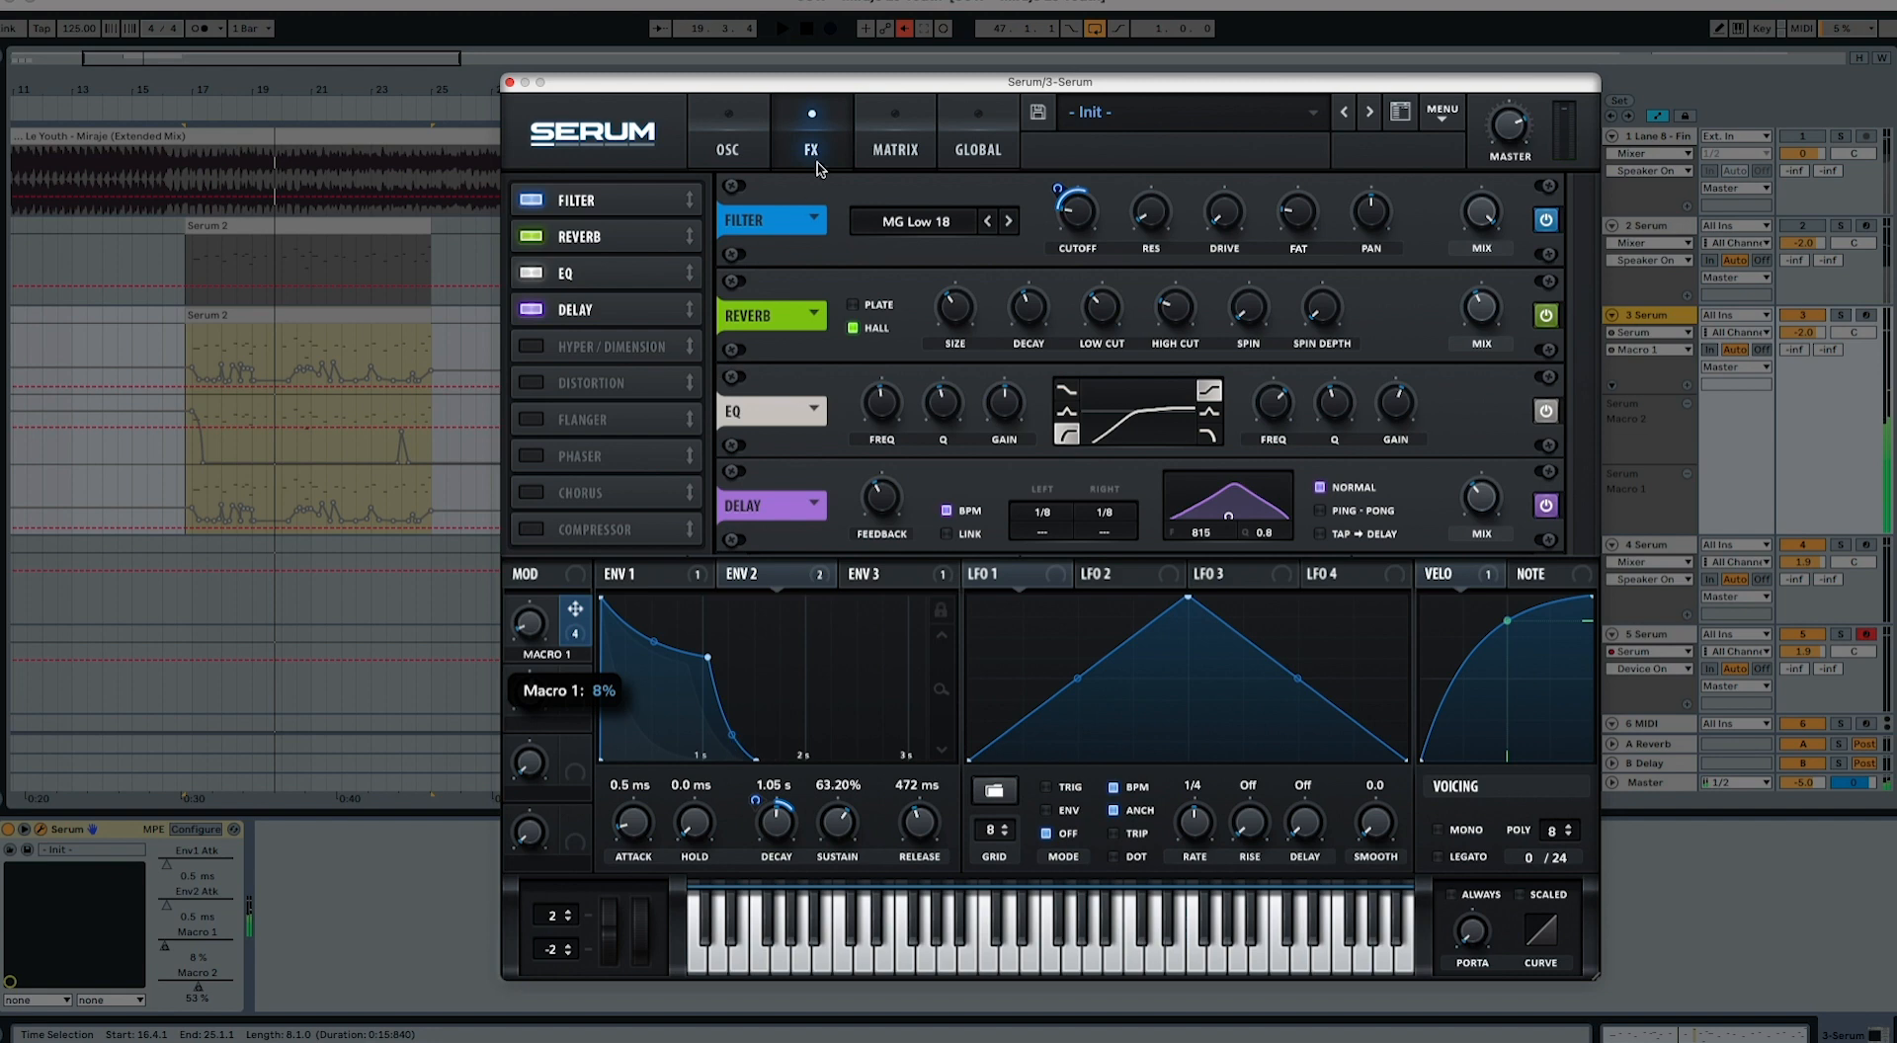
click(904, 27)
key(space)
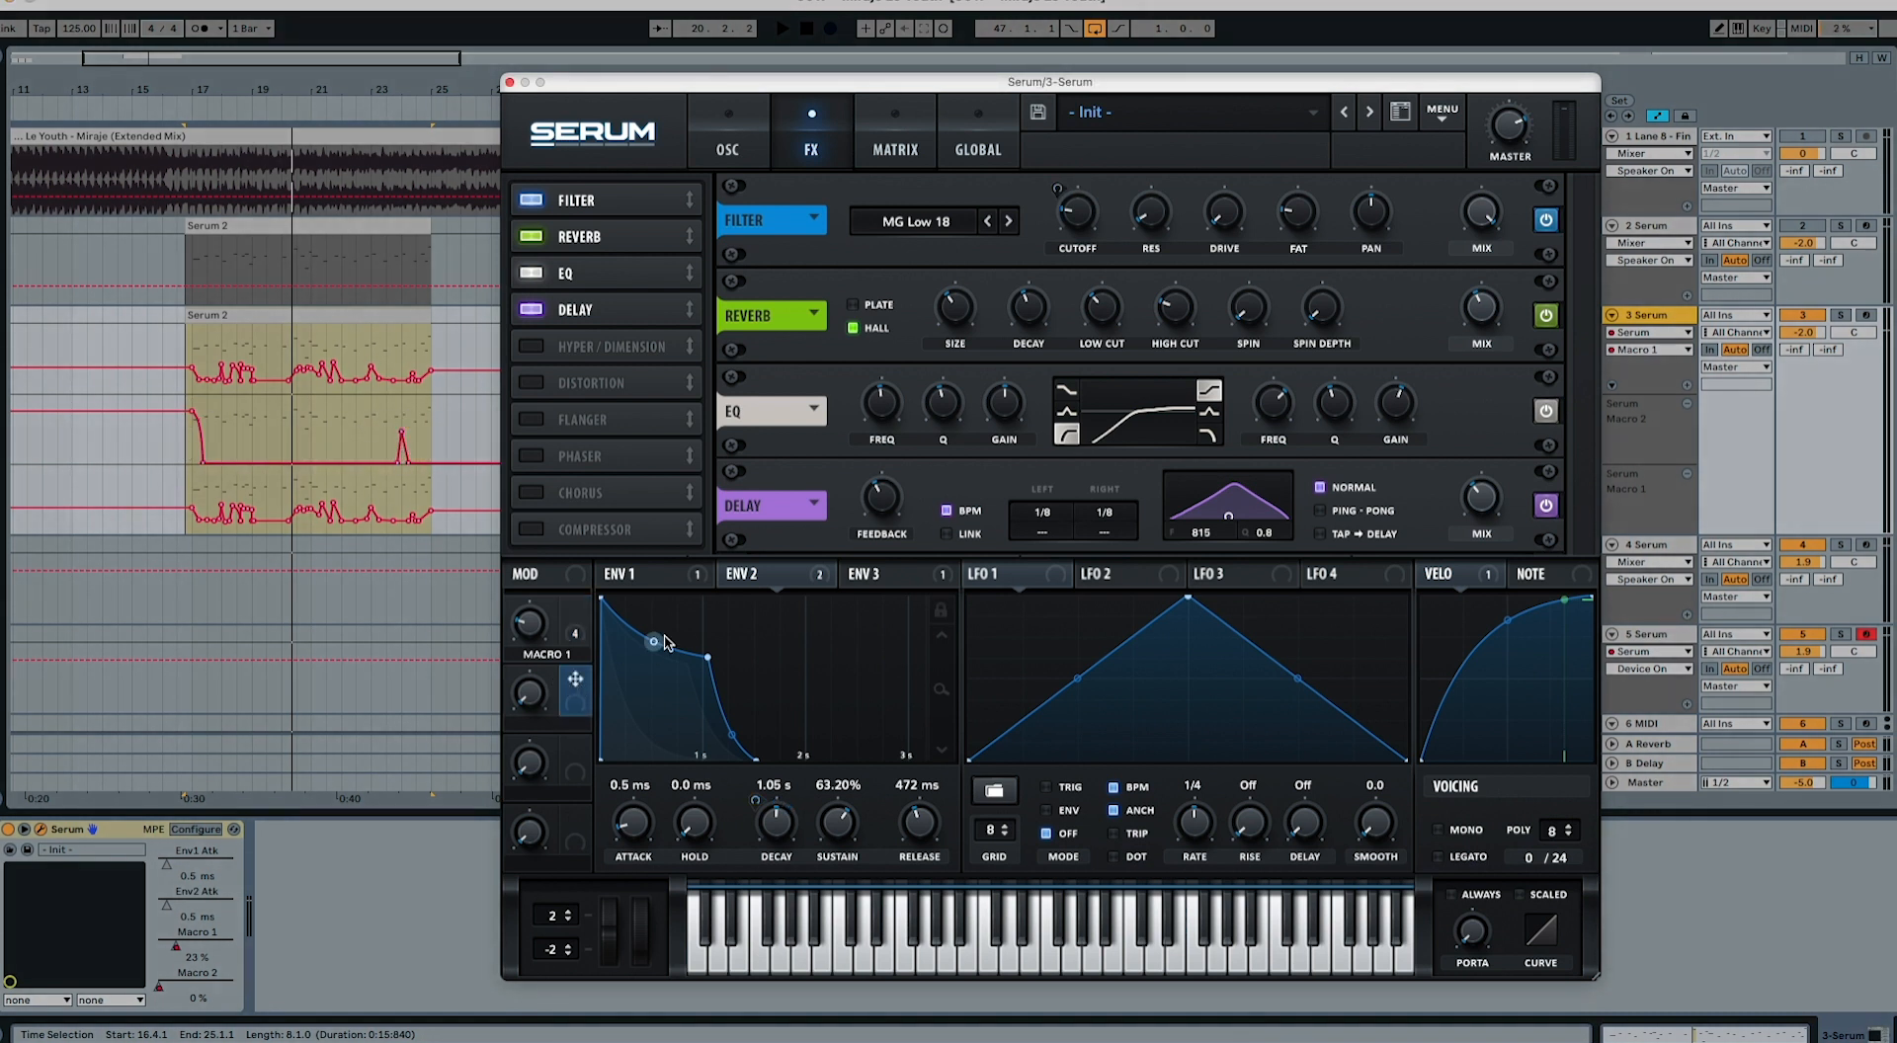
Step: Assign Macro 2 to the attack times of Env 1, Env 2 and Env 3
click(676, 581)
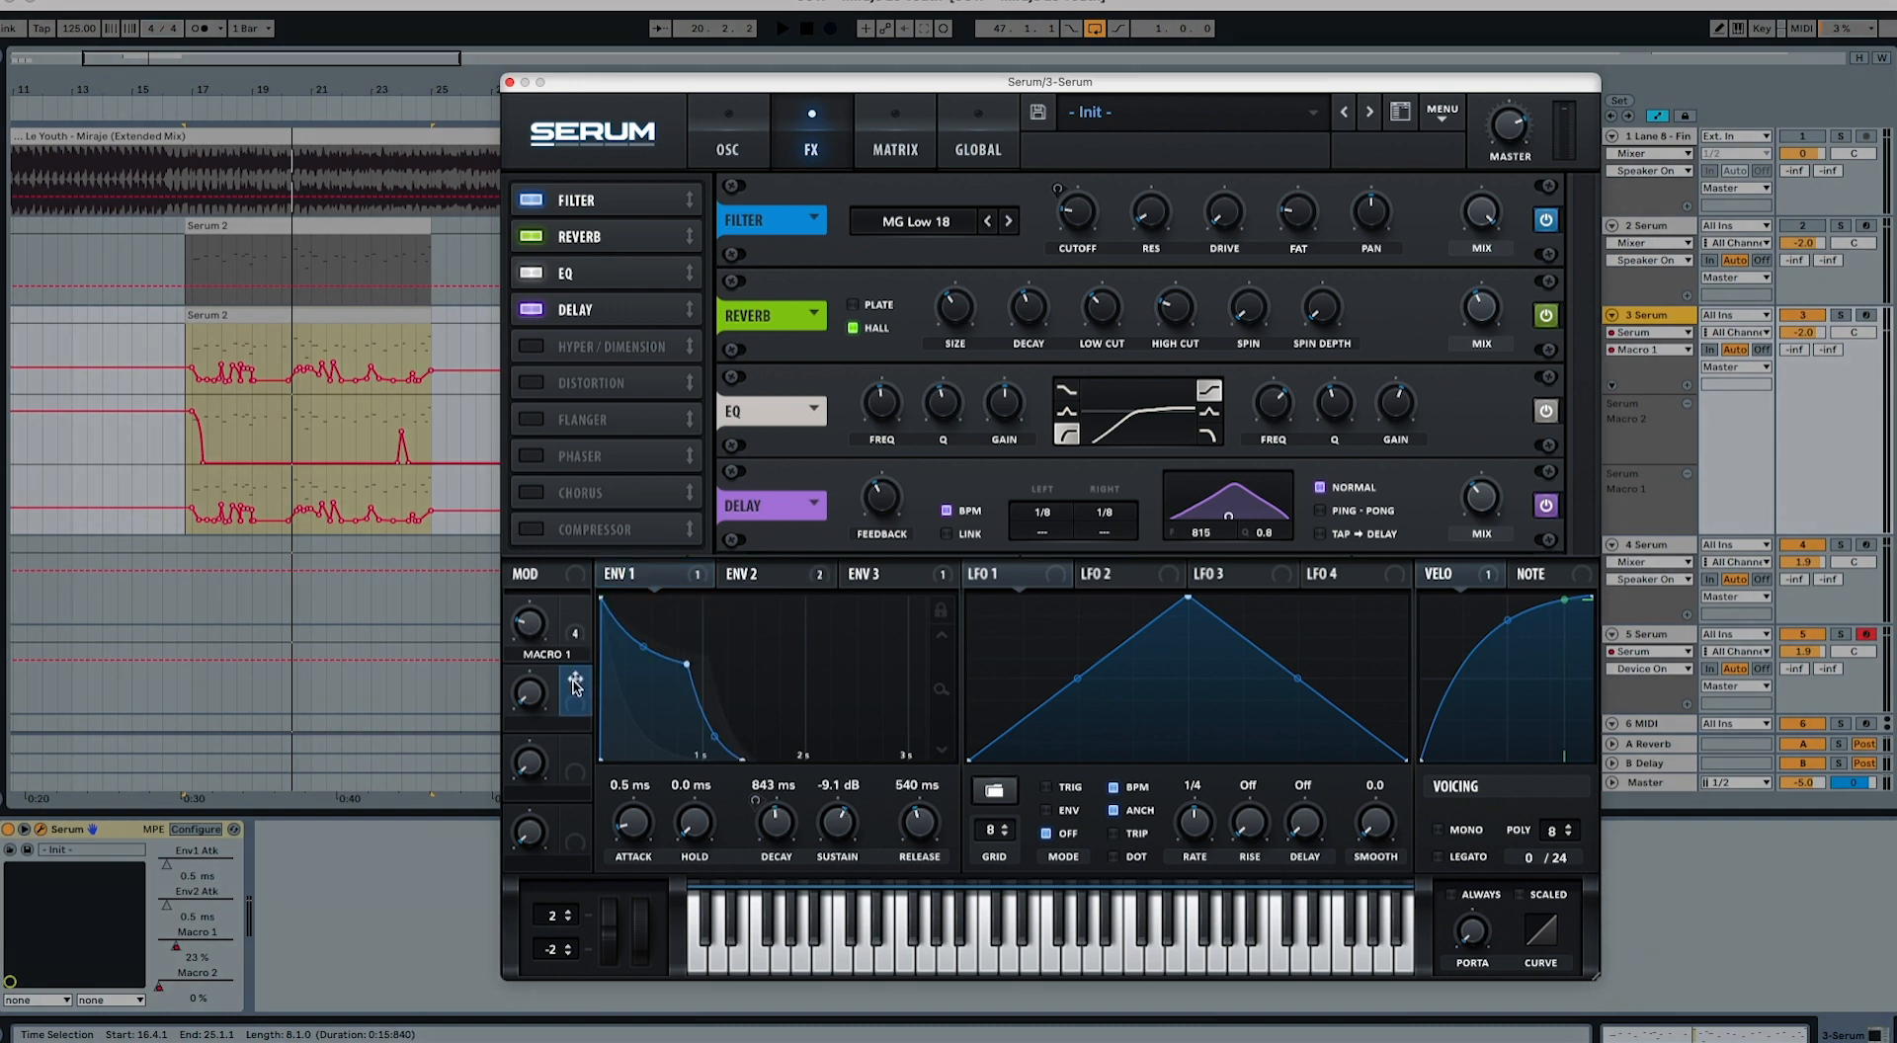
drag(576, 683, 608, 864)
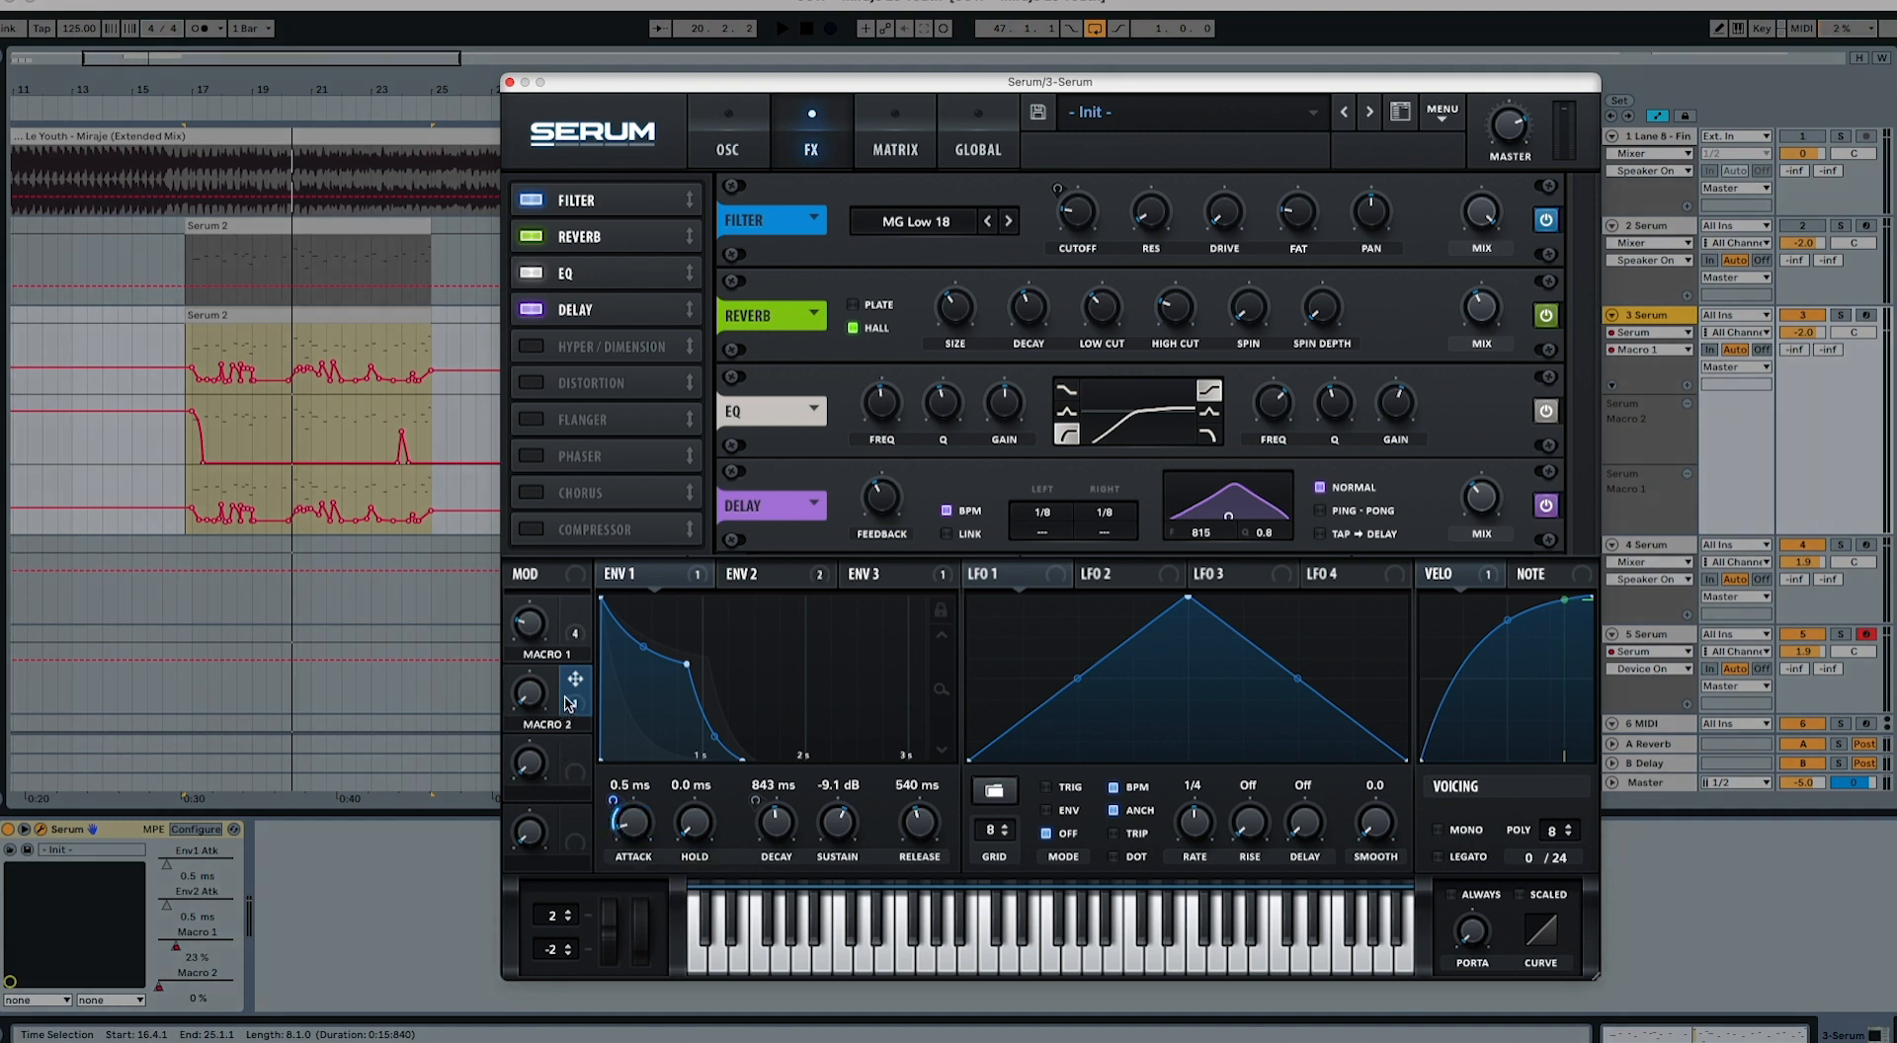
drag(573, 697, 757, 608)
click(759, 575)
drag(583, 682, 611, 877)
click(901, 583)
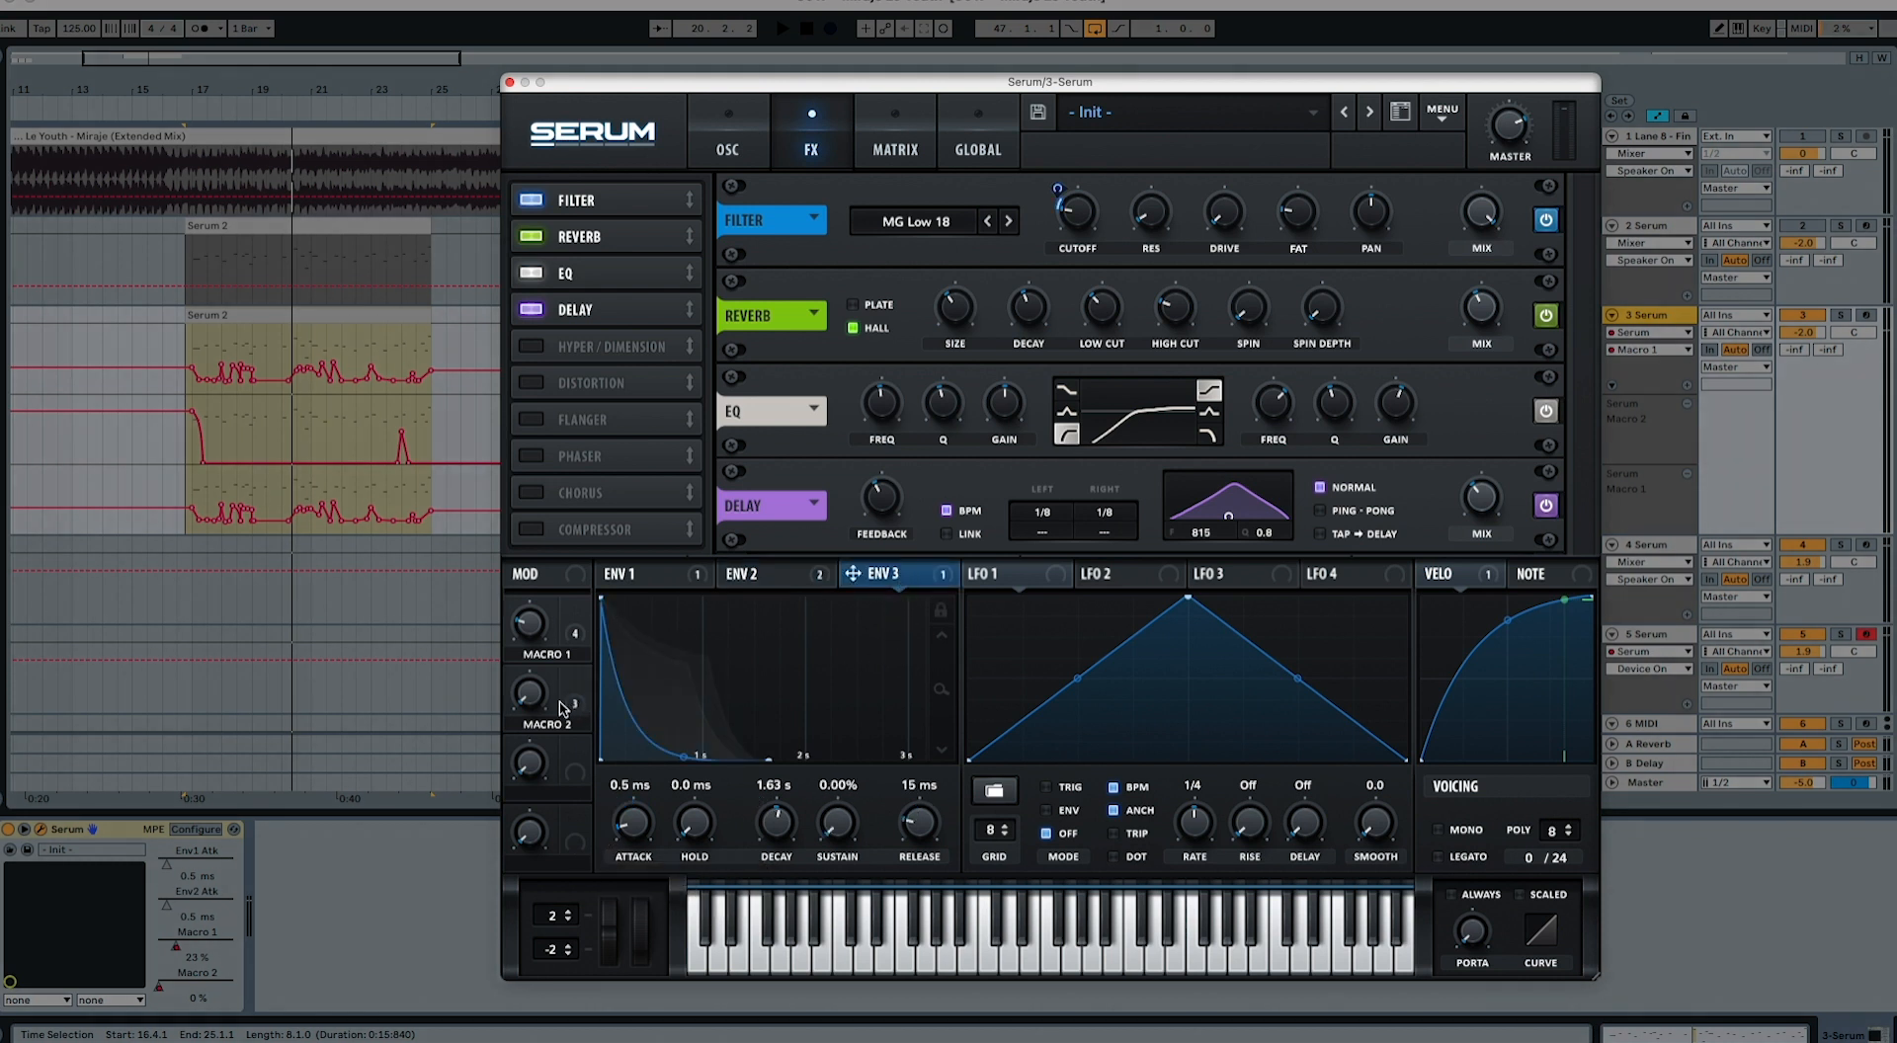
drag(575, 679, 609, 873)
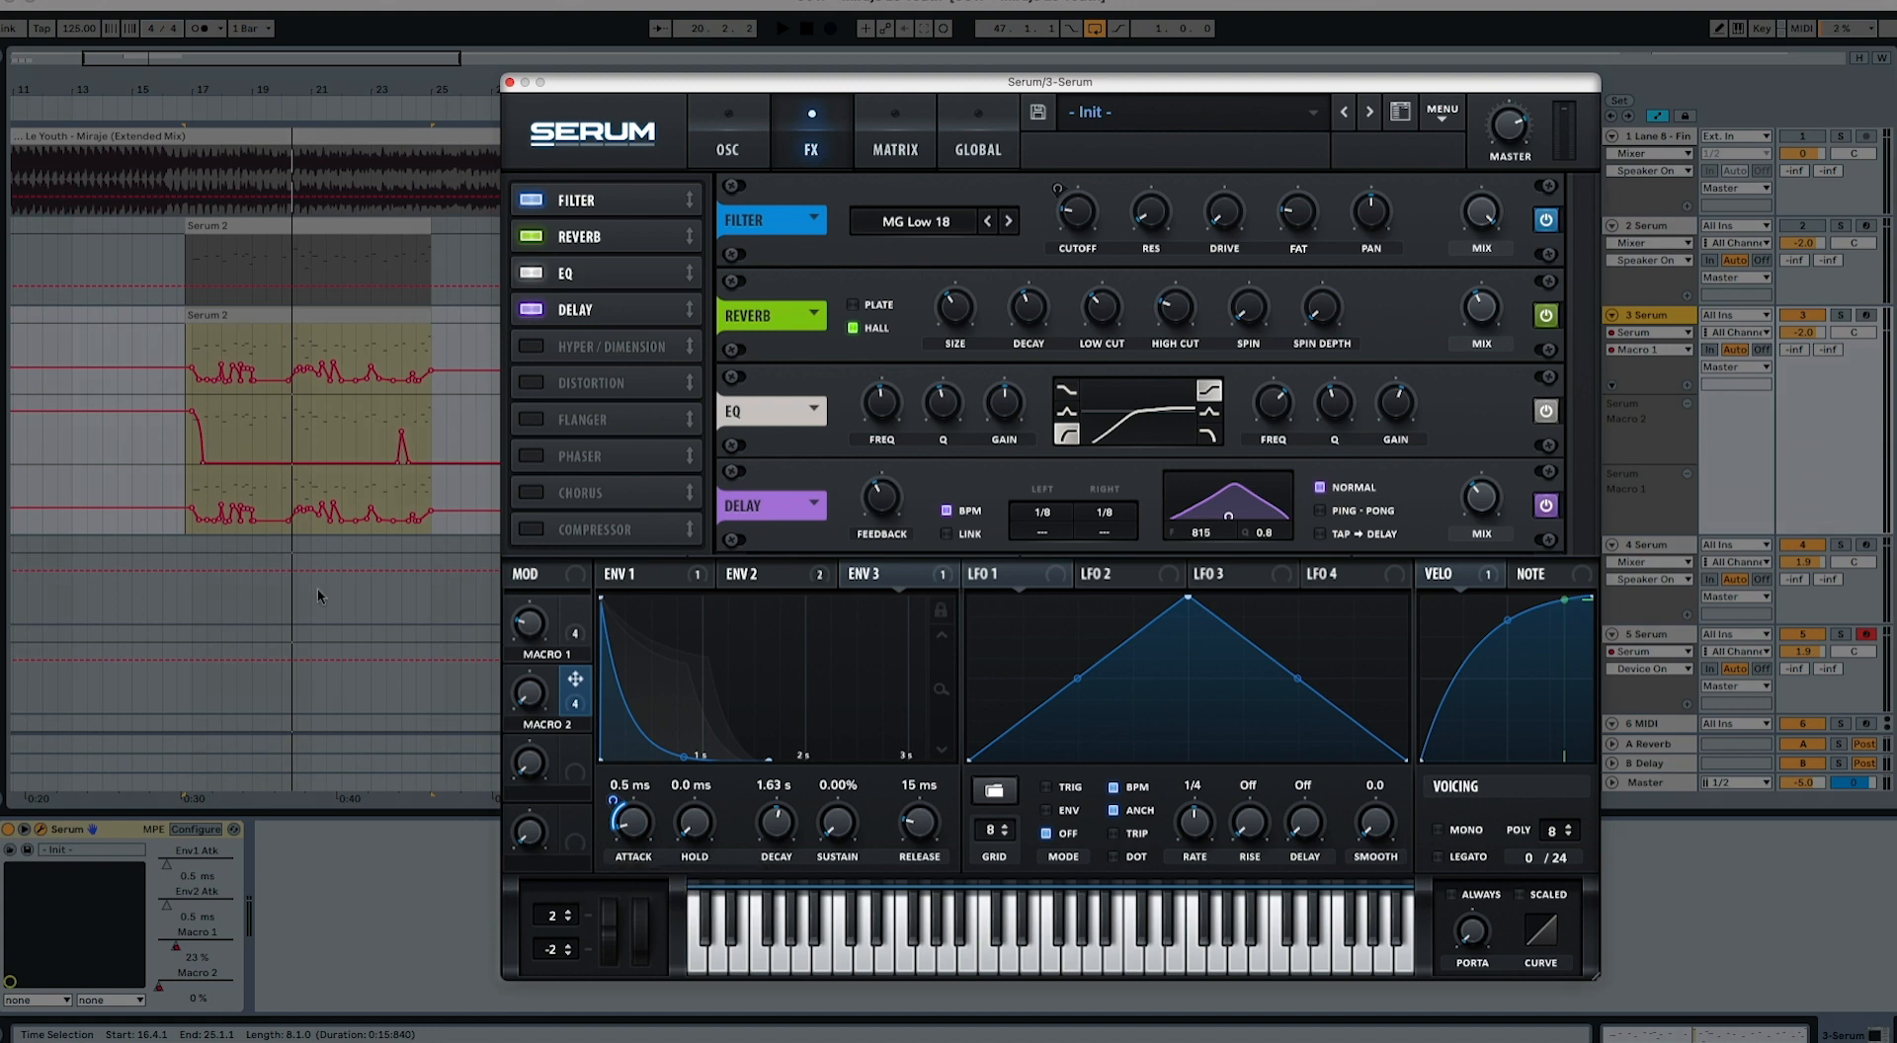
Step: Play the track 3 clip from its opening bars with the macro automation and open its notes
click(204, 318)
key(space)
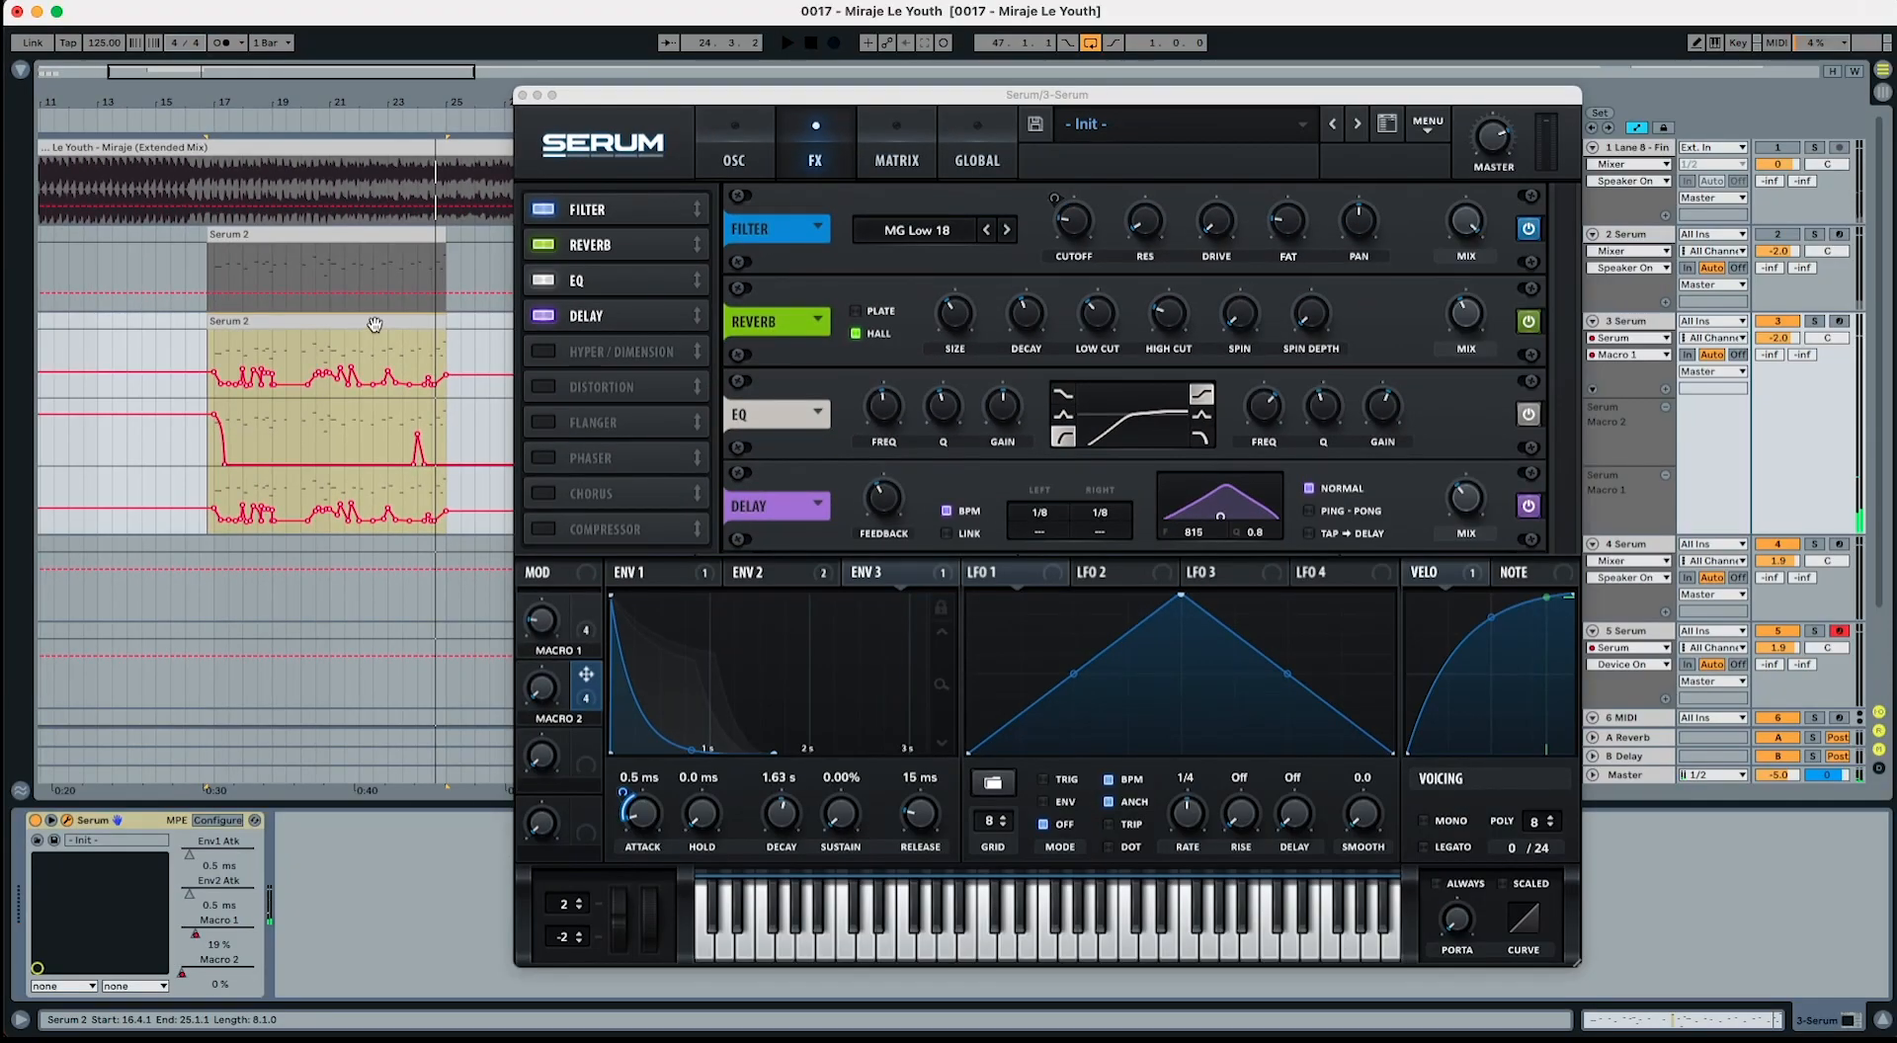
click(223, 354)
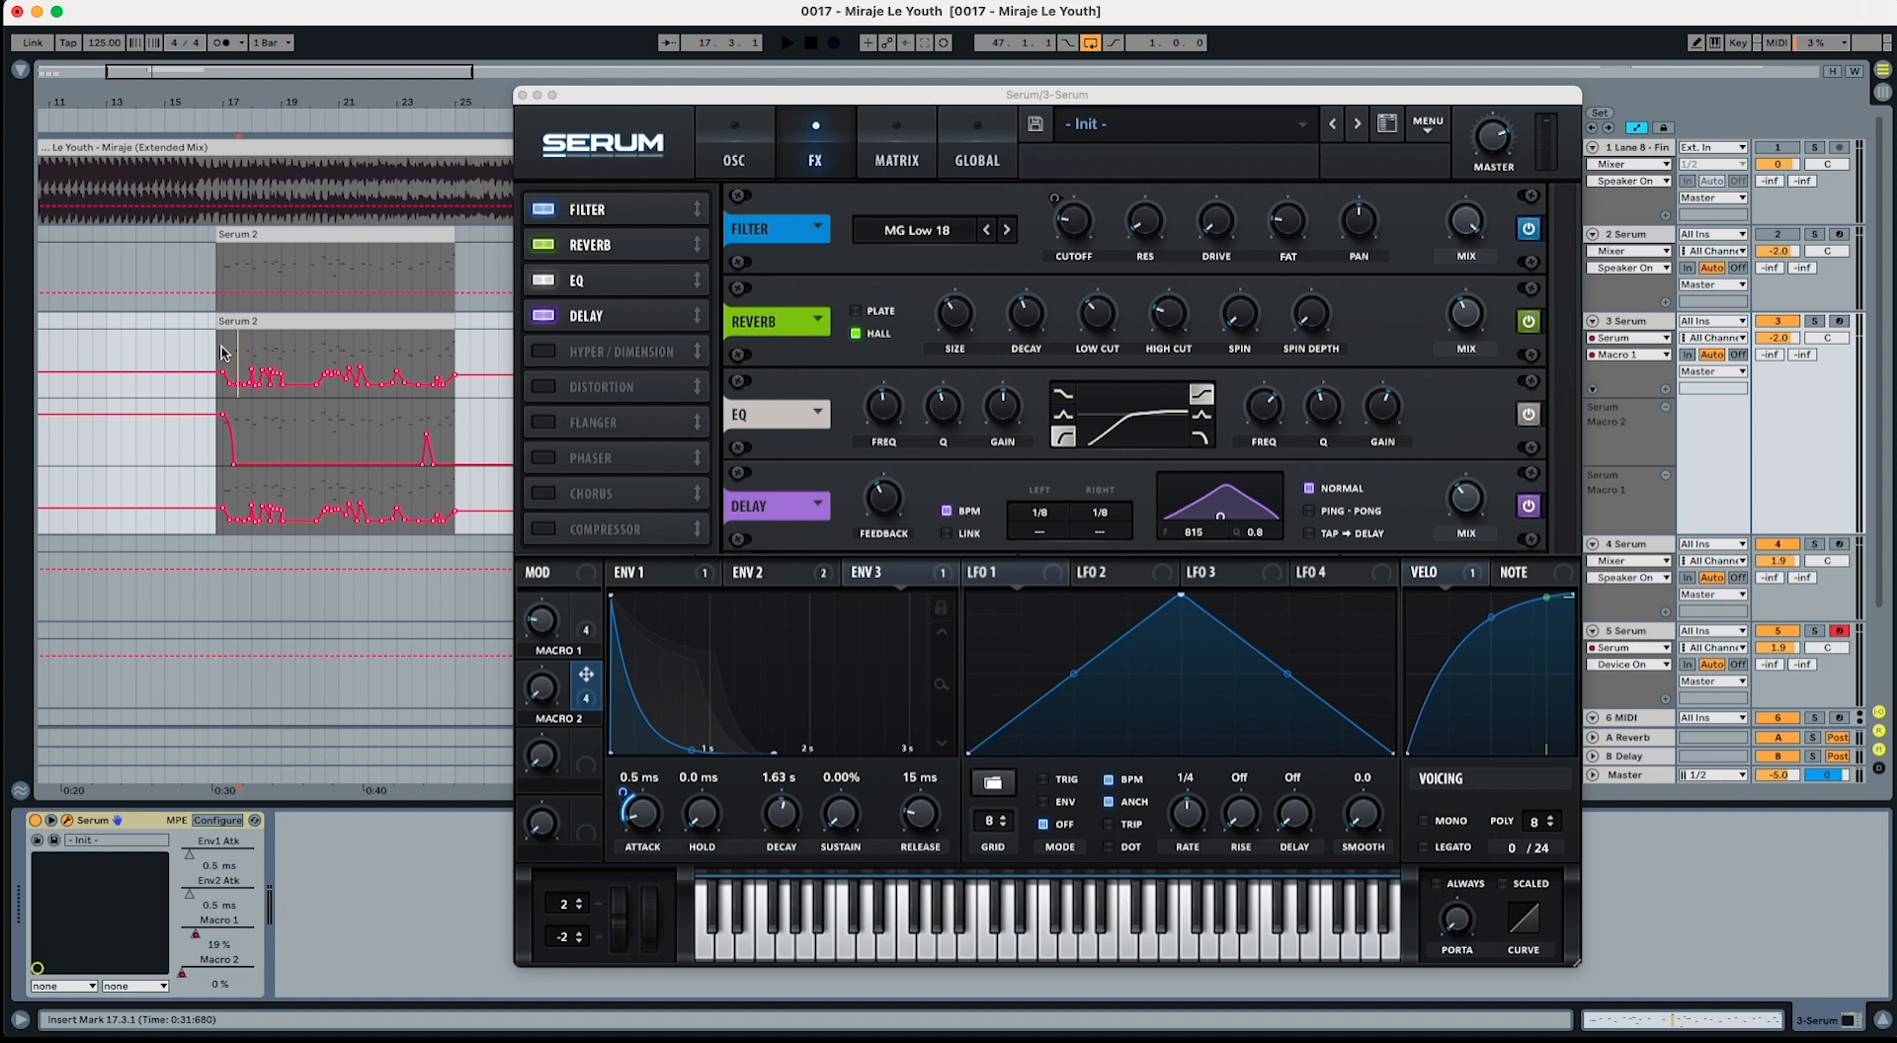
key(space)
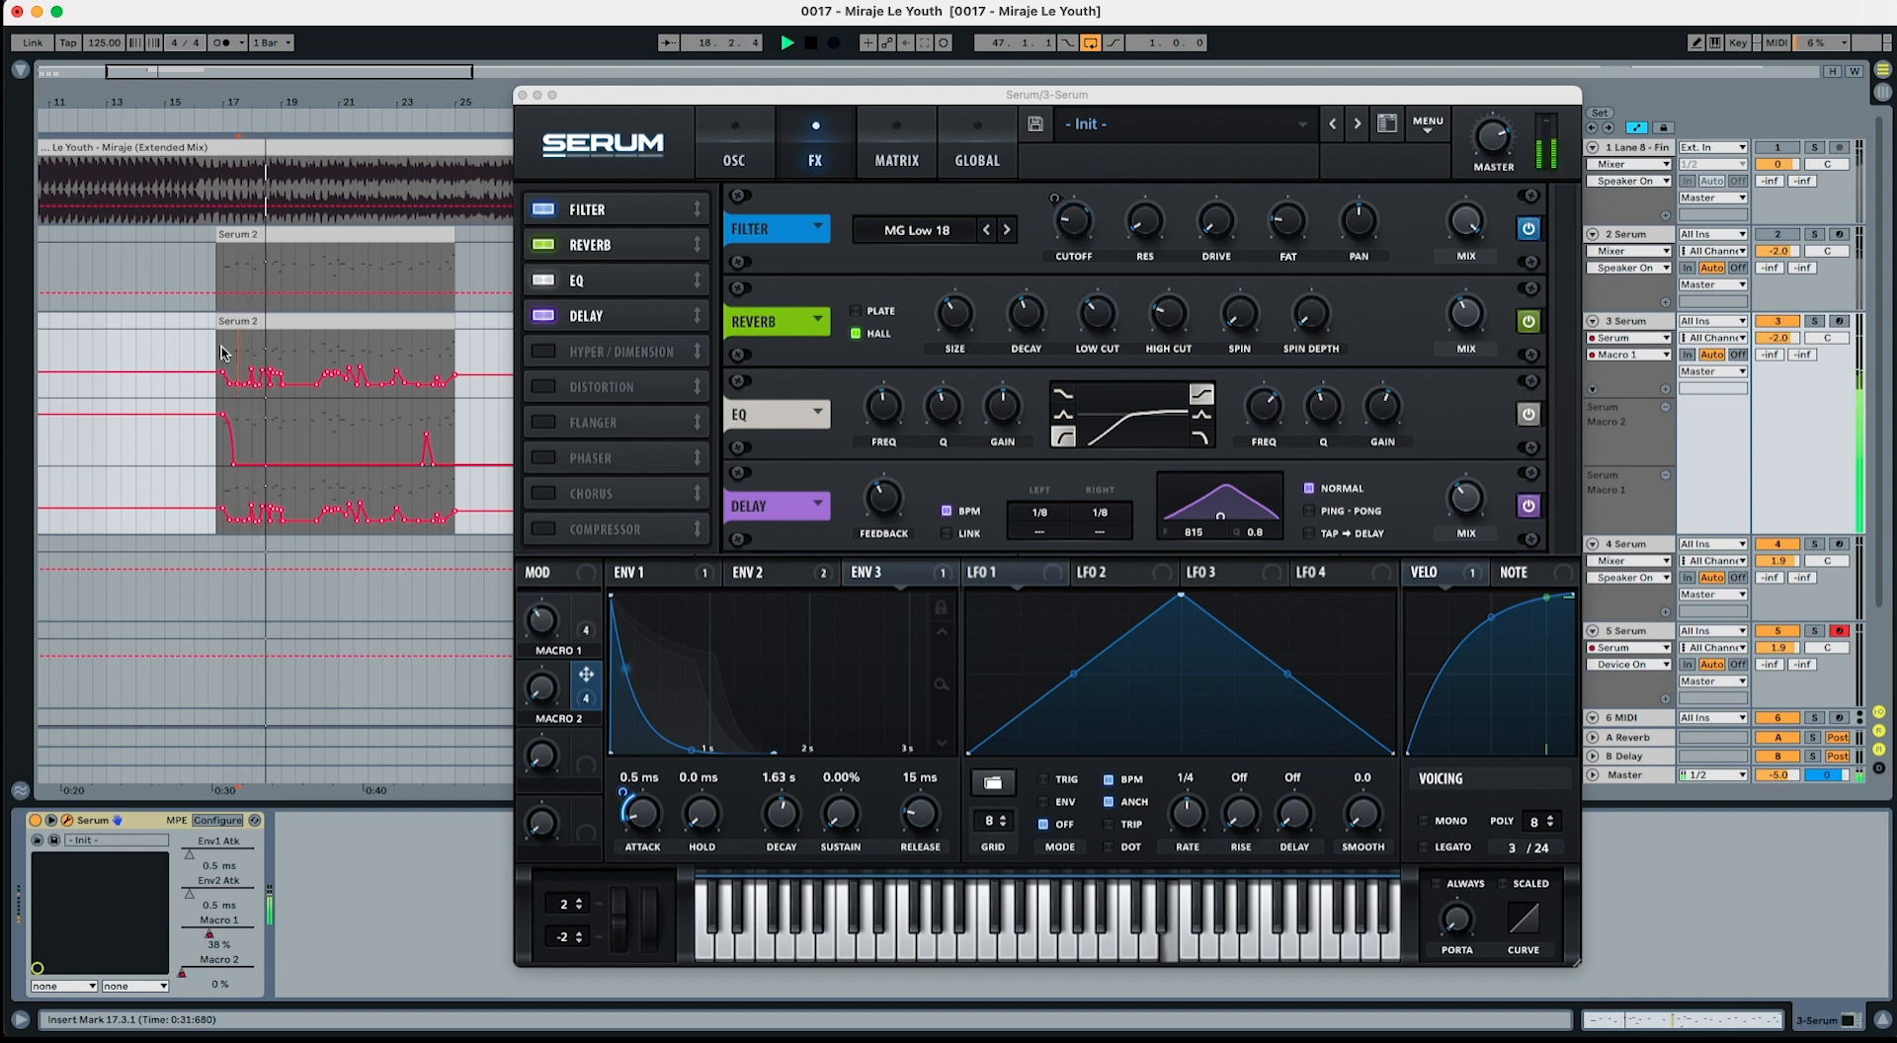
key(space)
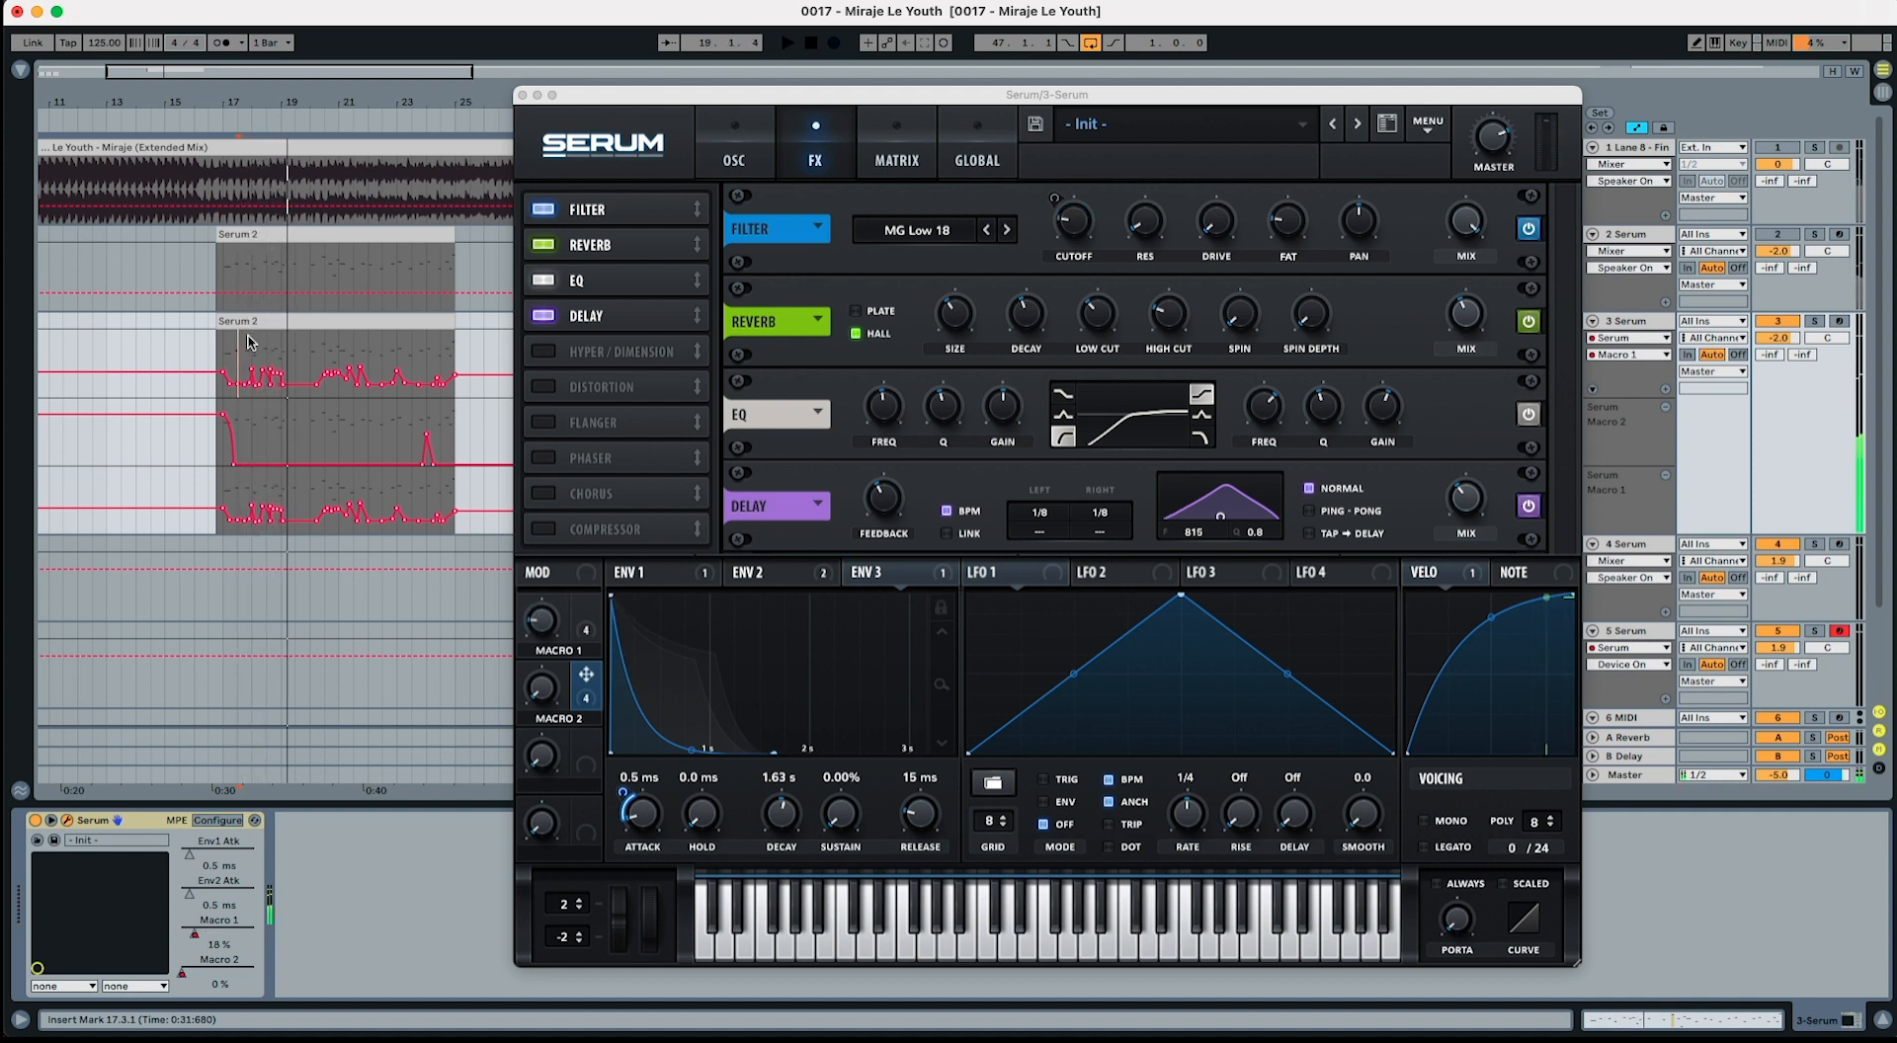
double_click(249, 343)
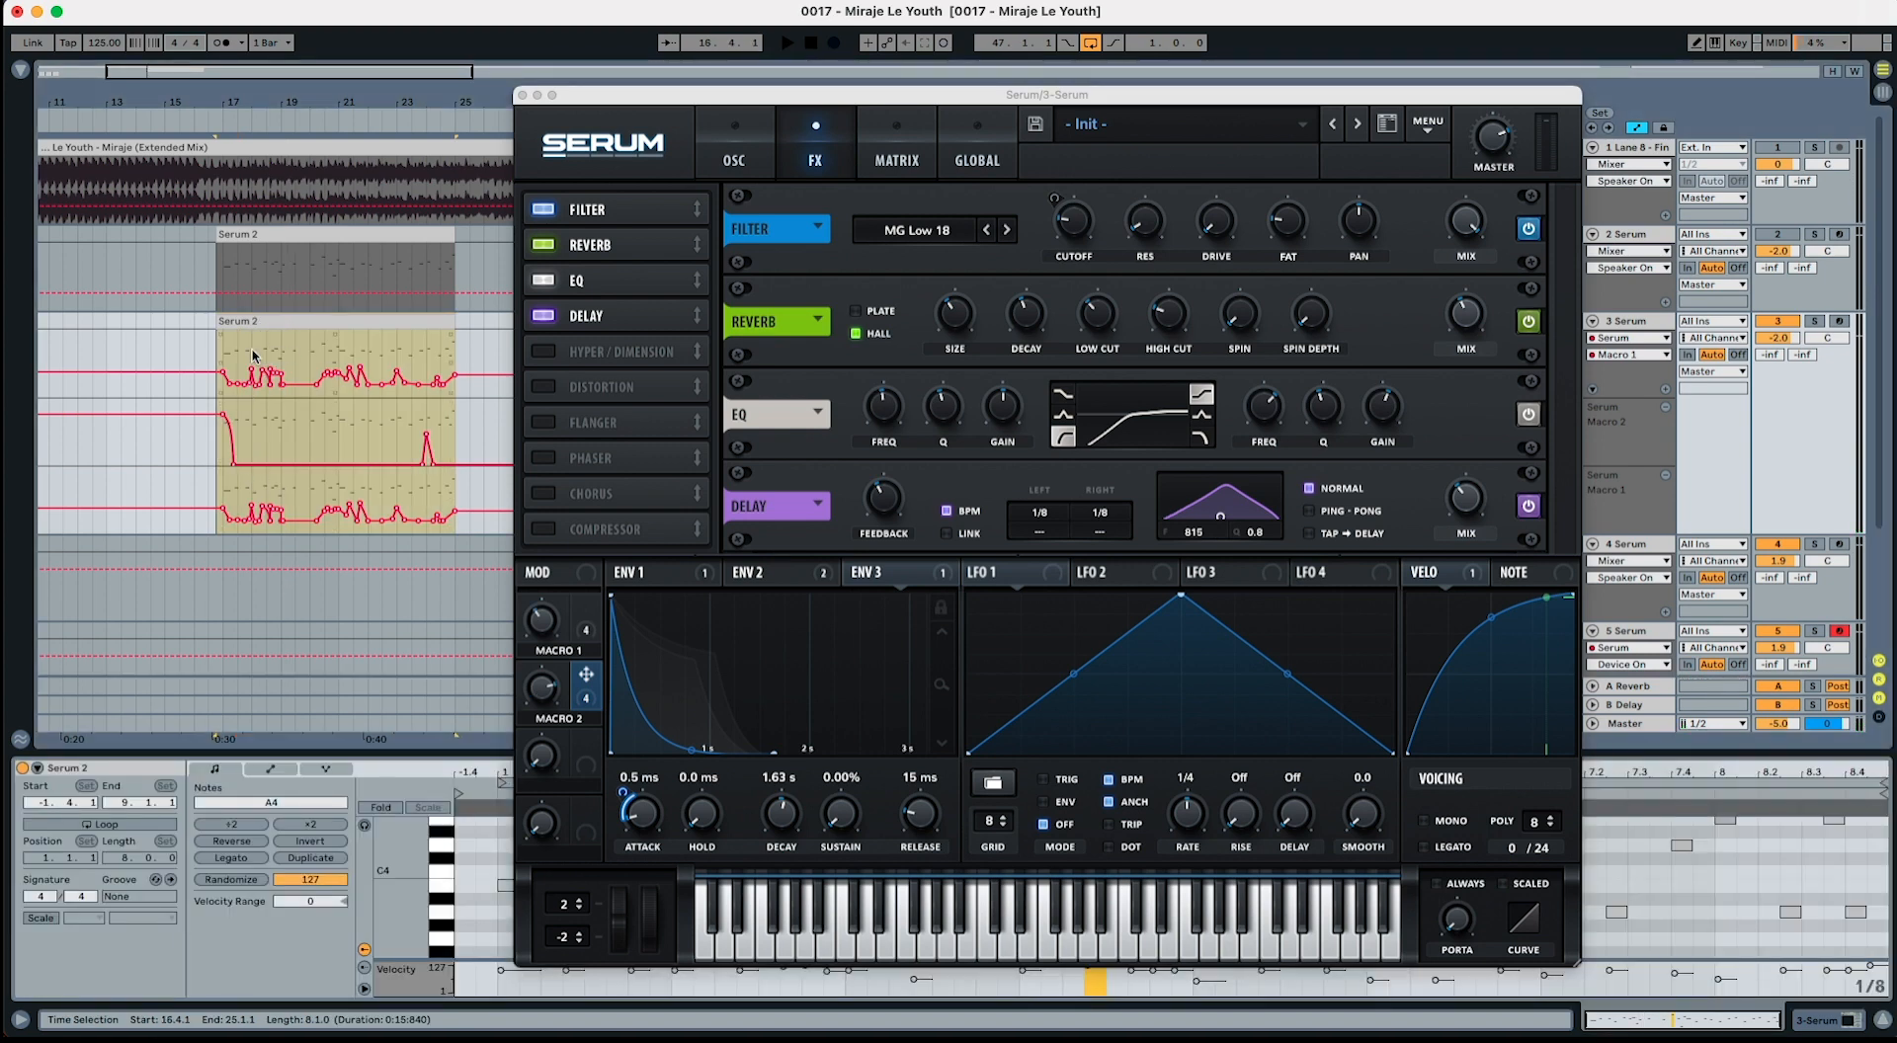